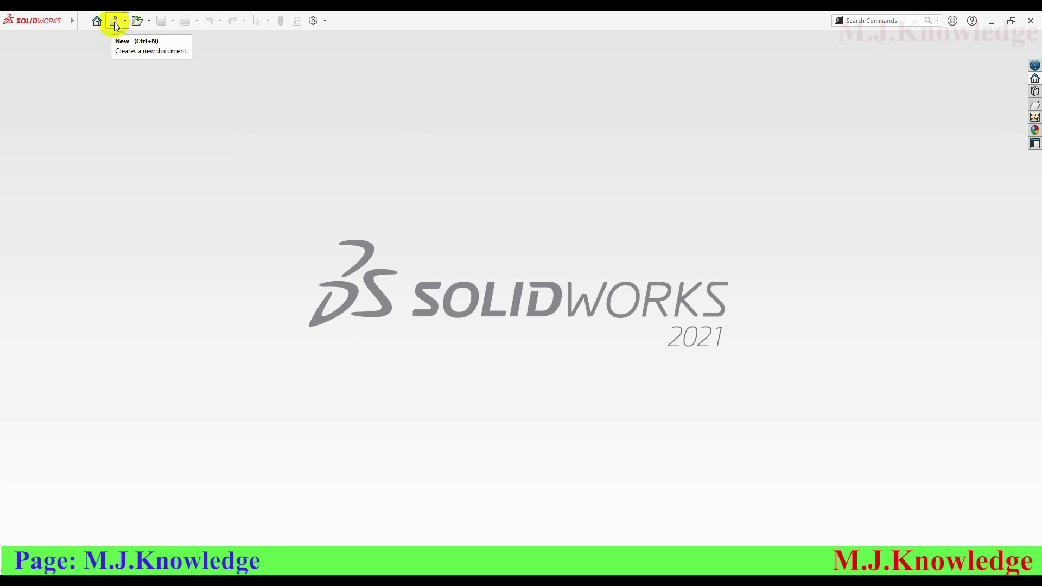
Create a new blank Part document, Part6, from the New SOLIDWORKS Document dialog
left_click(113, 22)
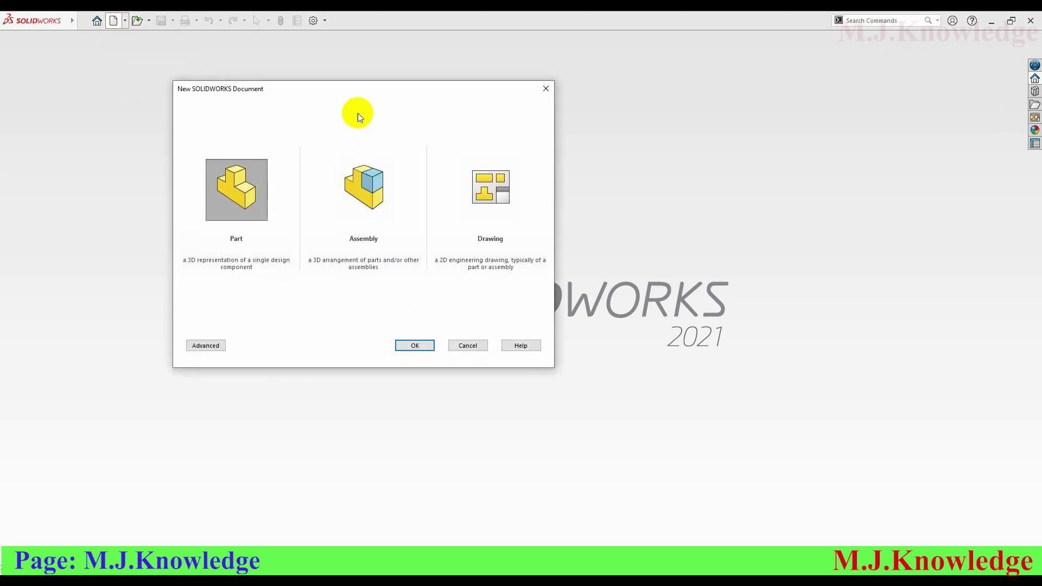
left_click_drag(346, 96, 420, 89)
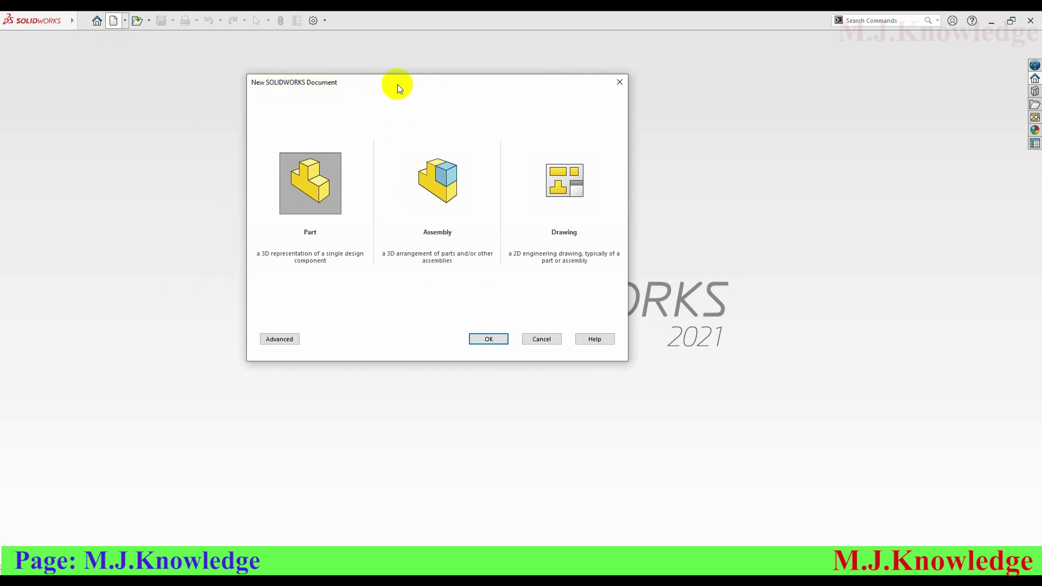
left_click_drag(397, 83, 362, 90)
left_click(286, 192)
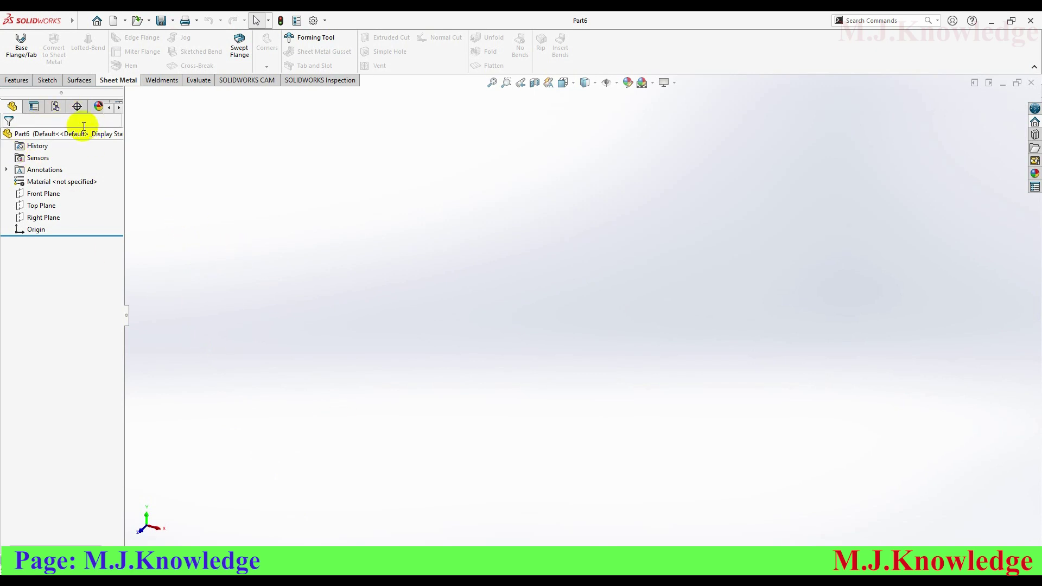
Hide the Sheet Metal CommandManager tab, then enable it again
right_click(115, 83)
mouse_move(163, 114)
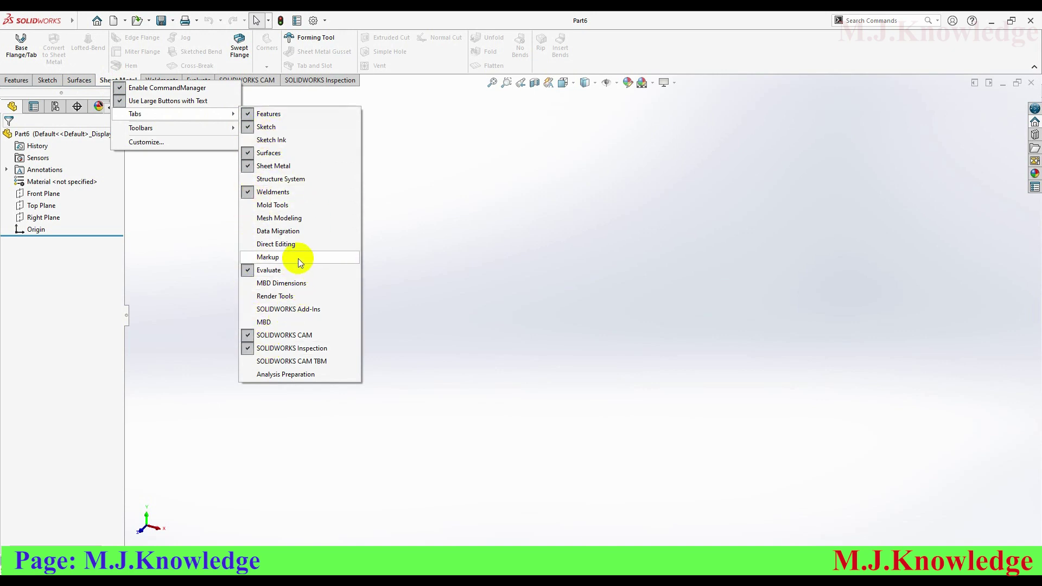
left_click(254, 166)
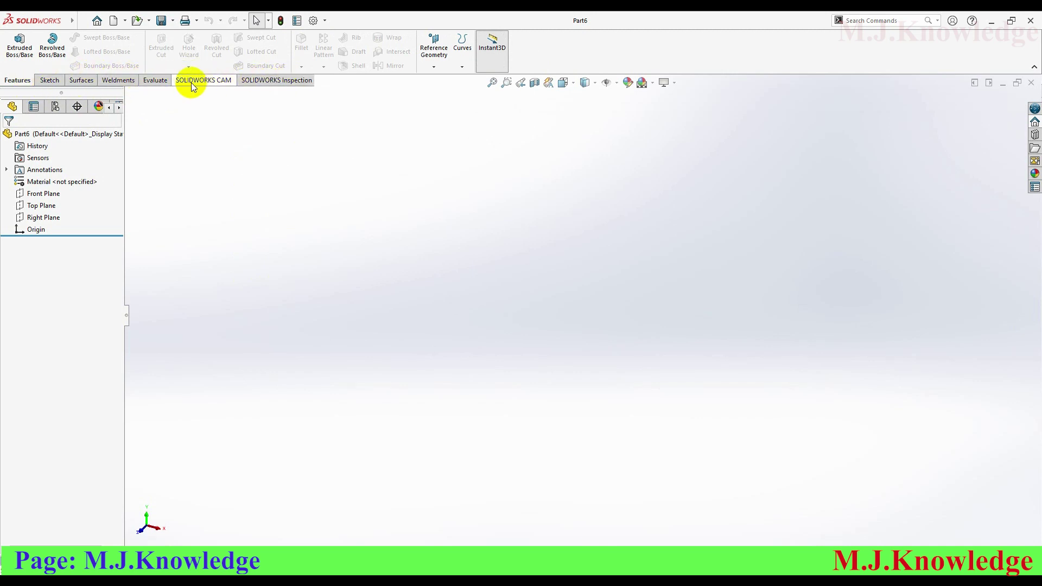
right_click(119, 82)
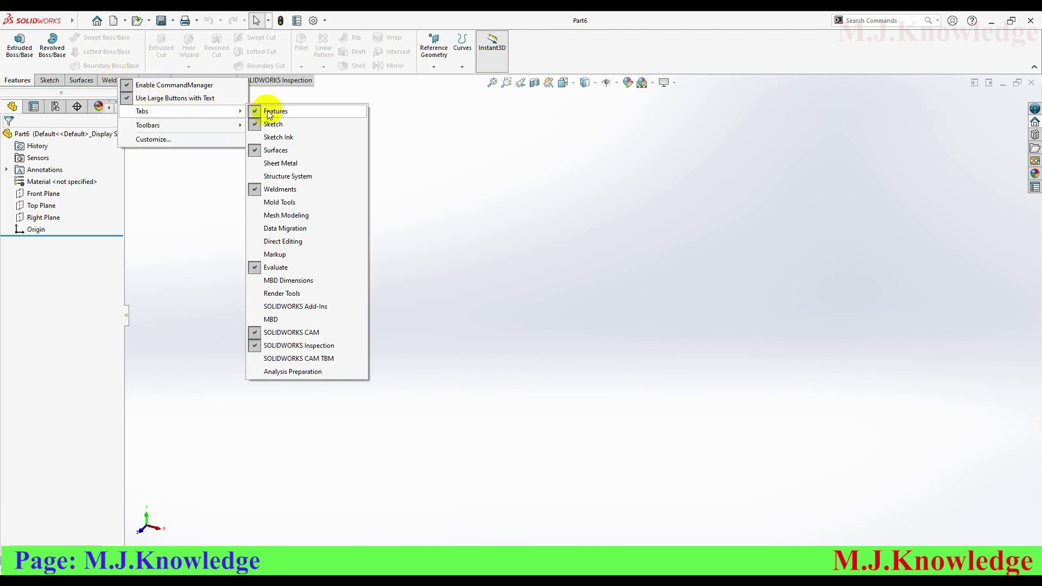
left_click(257, 165)
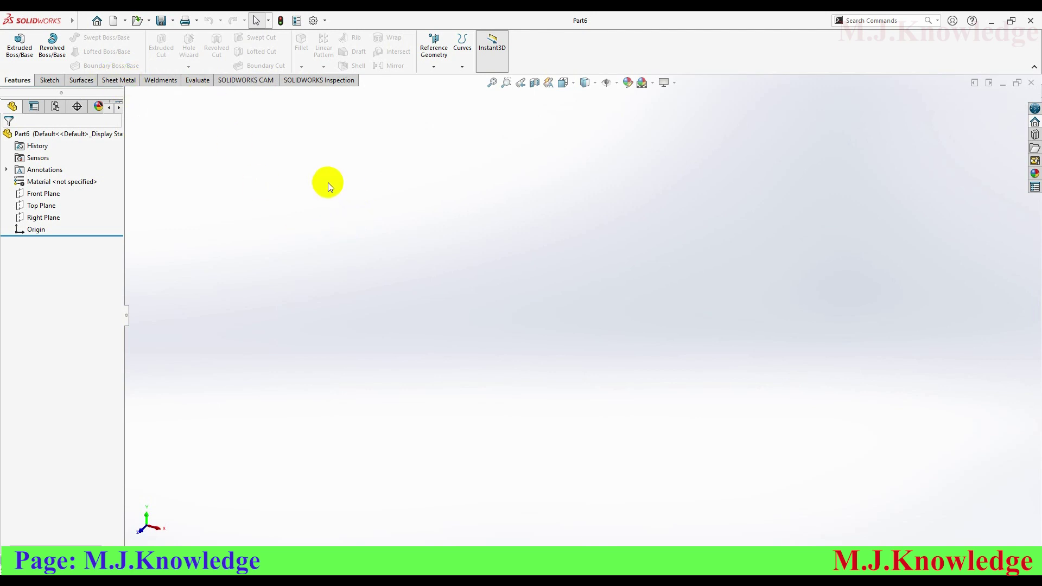
Start a Base Flange/Tab sketch on the Top Plane from the Sheet Metal tab
left_click(123, 82)
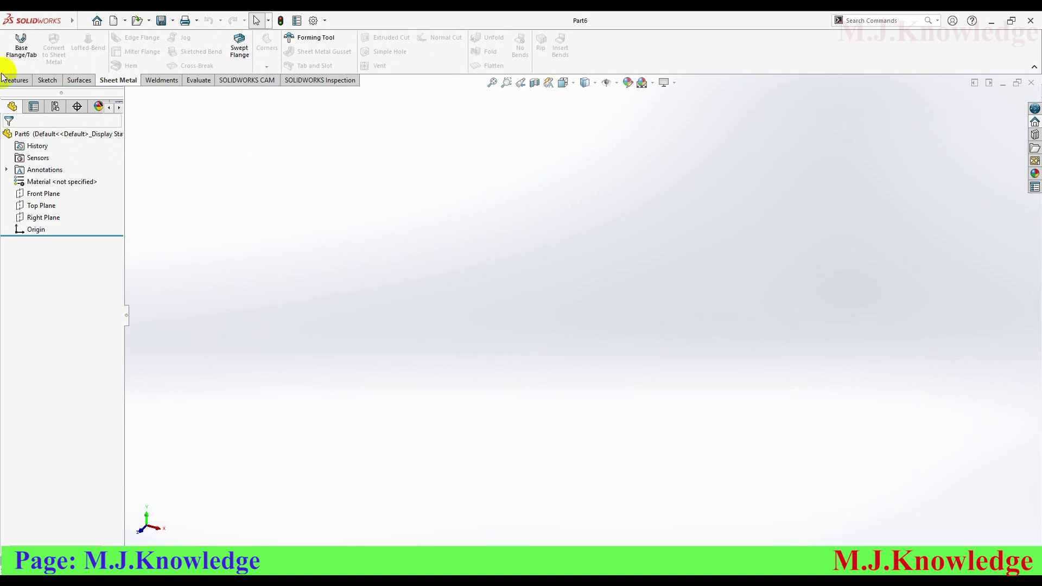
left_click(22, 42)
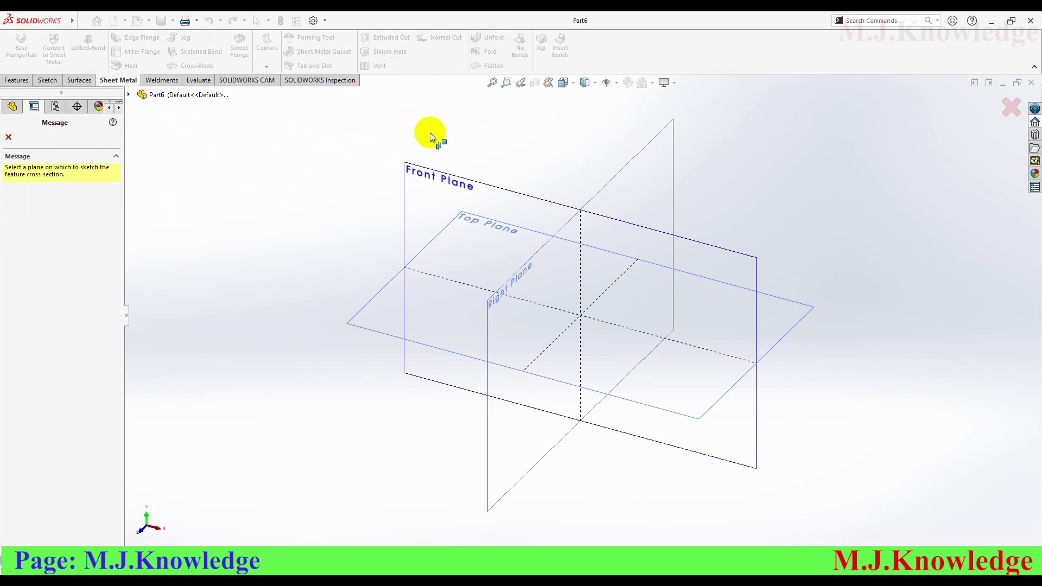
left_click(488, 220)
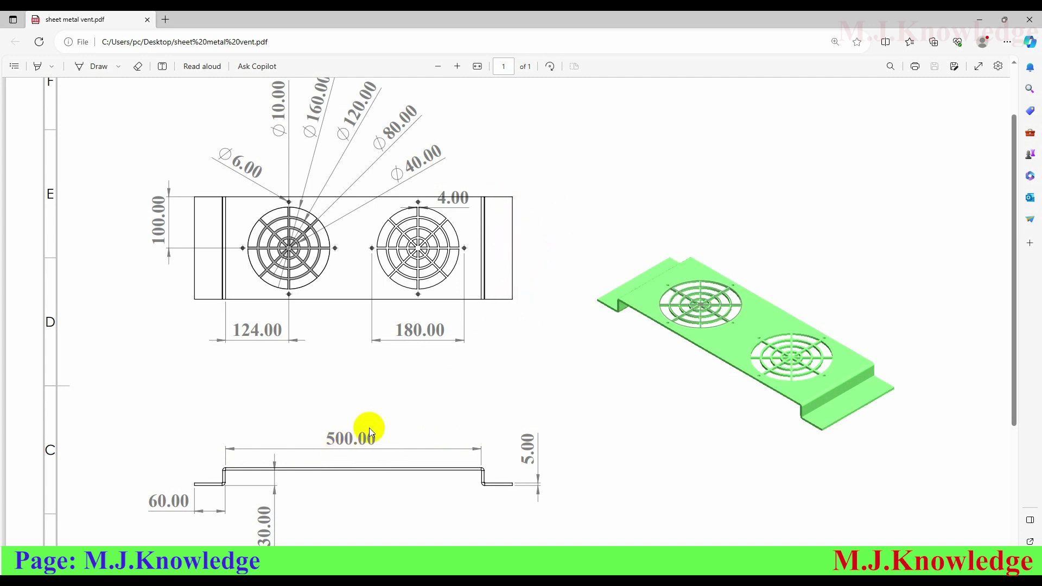
Return from the vent PDF in Edge to the SolidWorks Sketch1
left_click(372, 565)
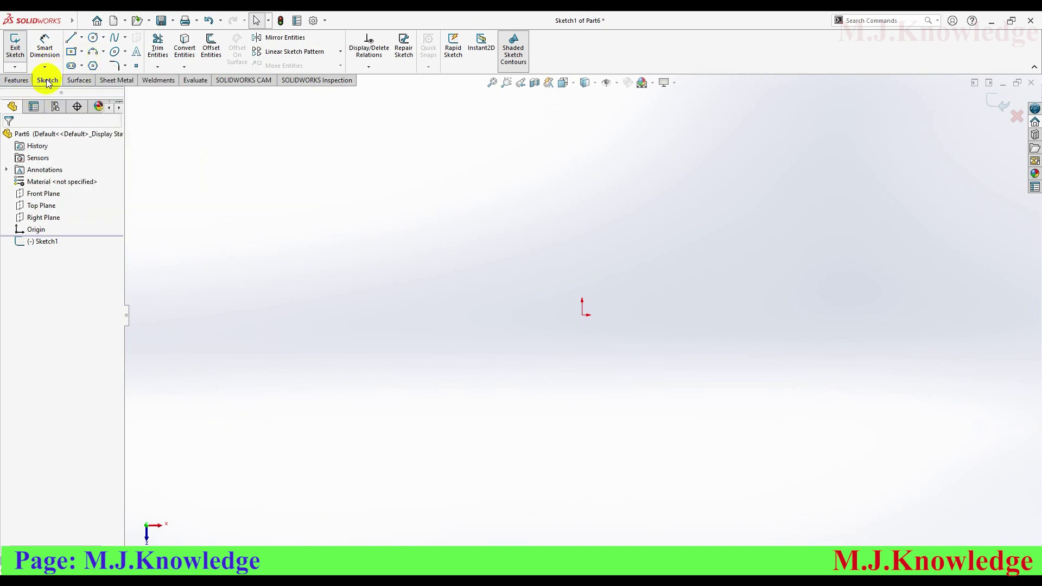
Draw a center rectangle anchored at the origin
left_click(83, 52)
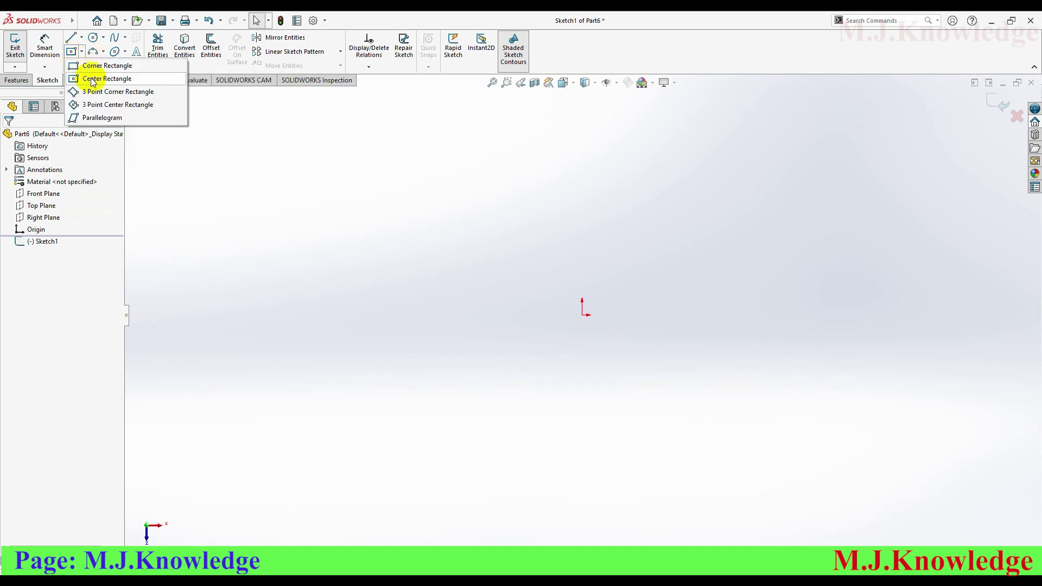
left_click(108, 80)
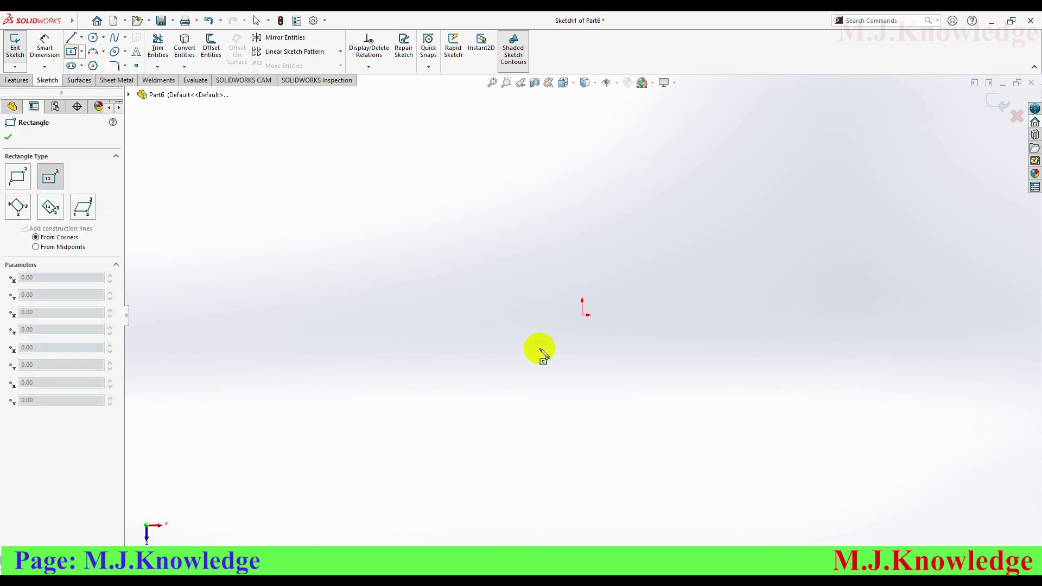
left_click(582, 314)
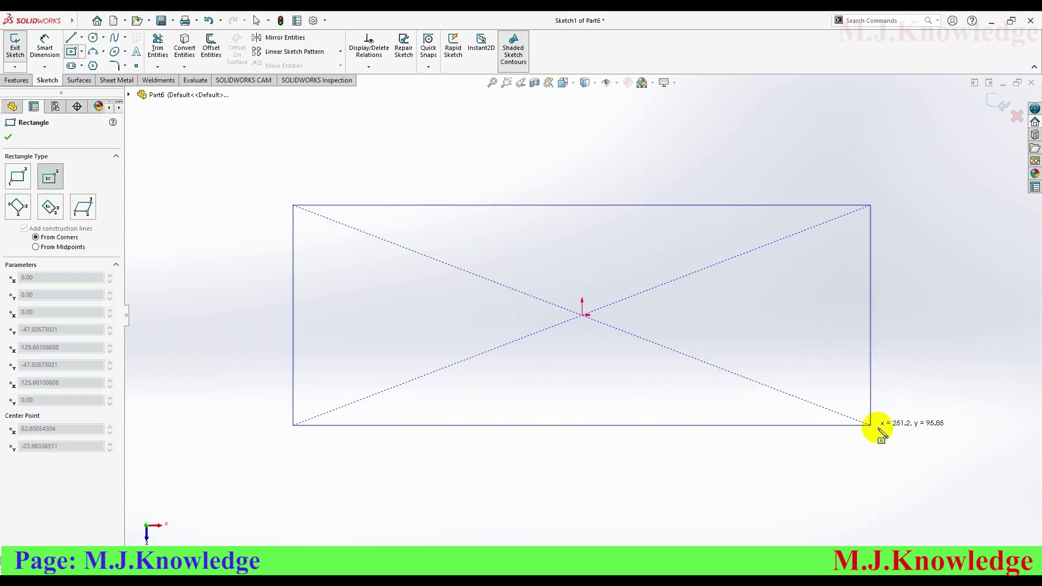
left_click(892, 426)
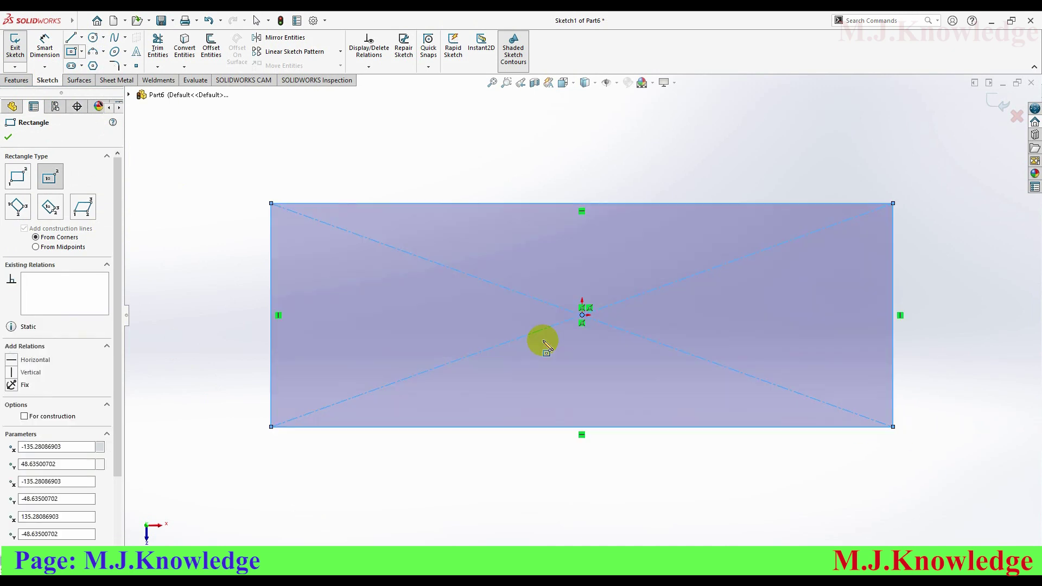
left_click(8, 136)
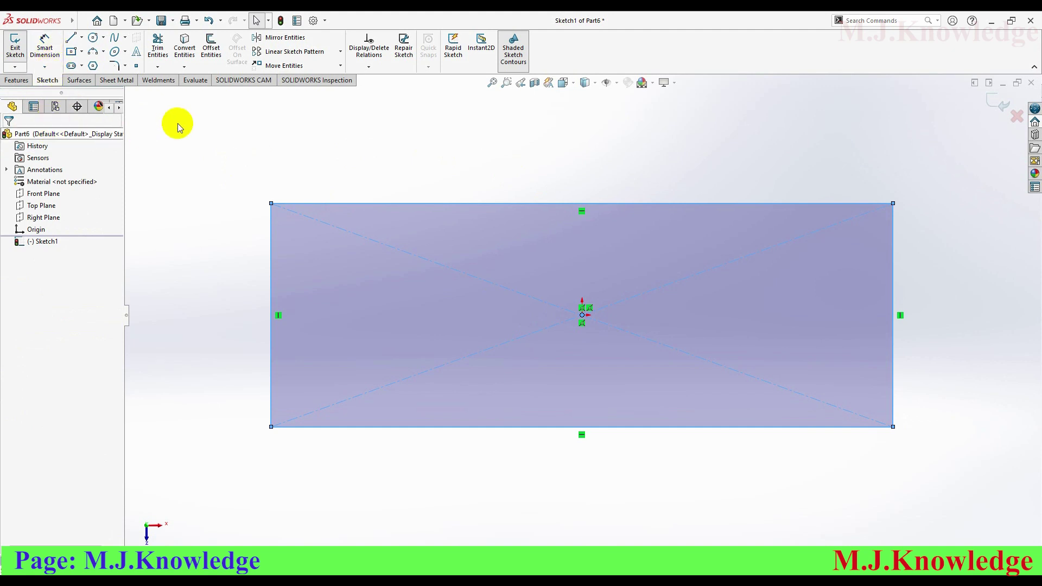
Dimension the rectangle 500 wide and 200 tall
left_click(44, 46)
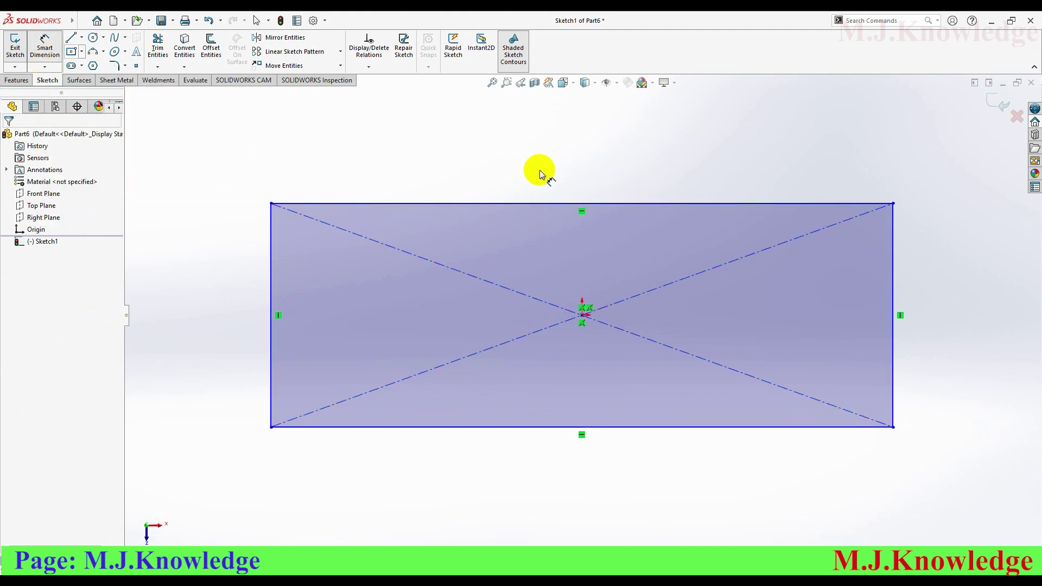
left_click(610, 206)
left_click(590, 144)
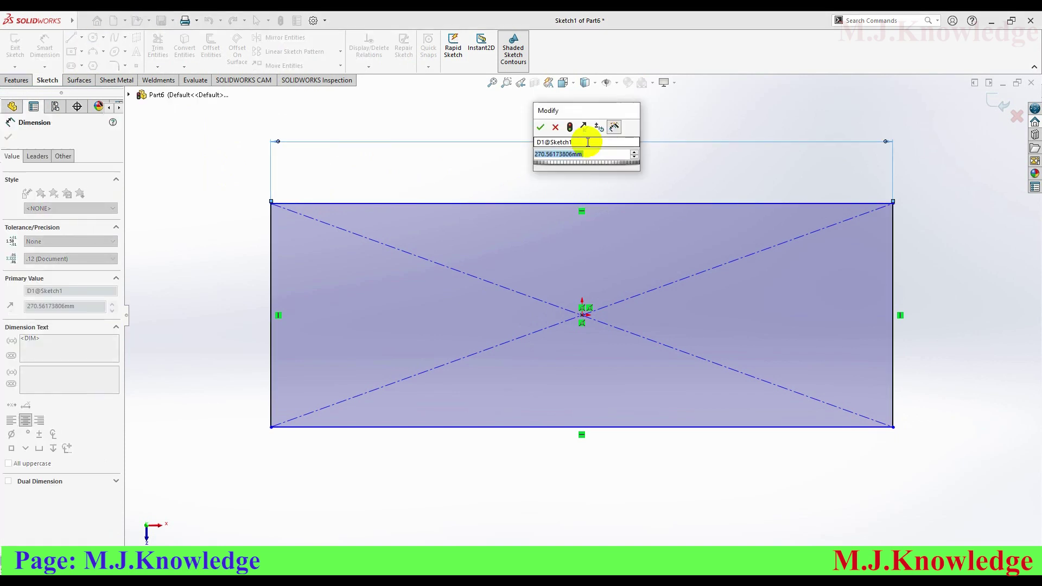
type("500")
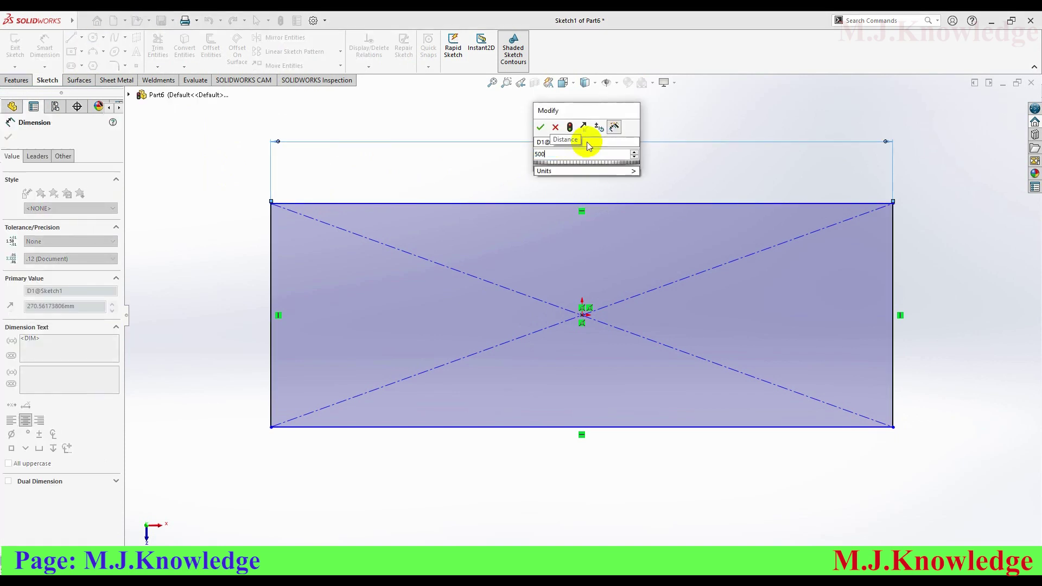
key("Return")
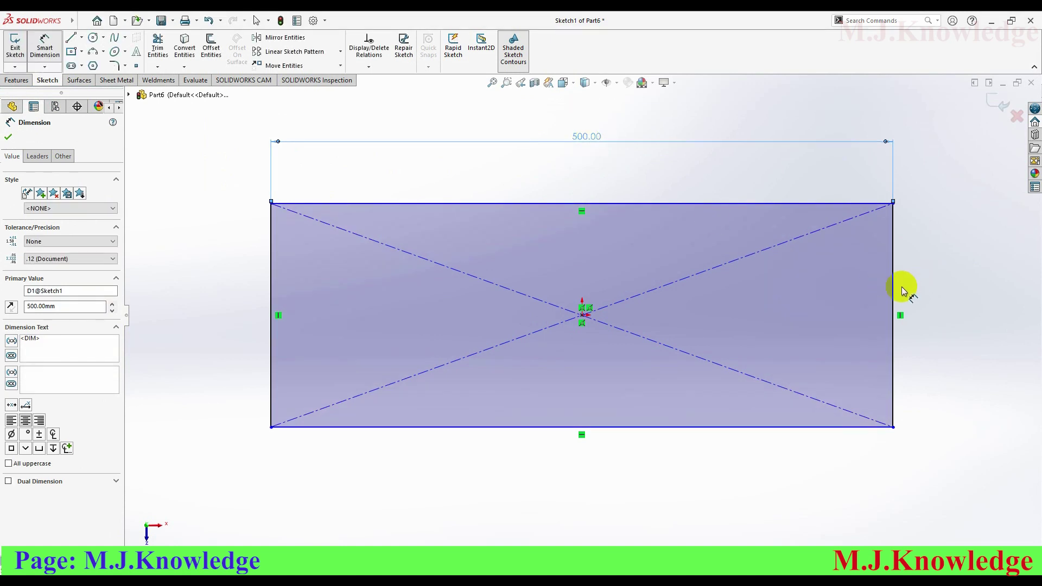
left_click(894, 304)
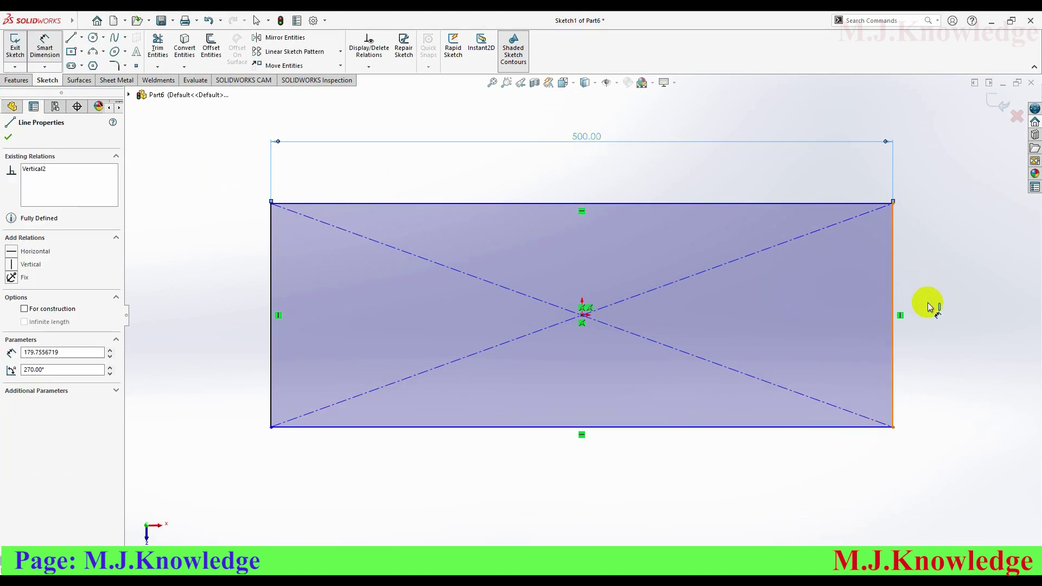
left_click(946, 305)
type("200")
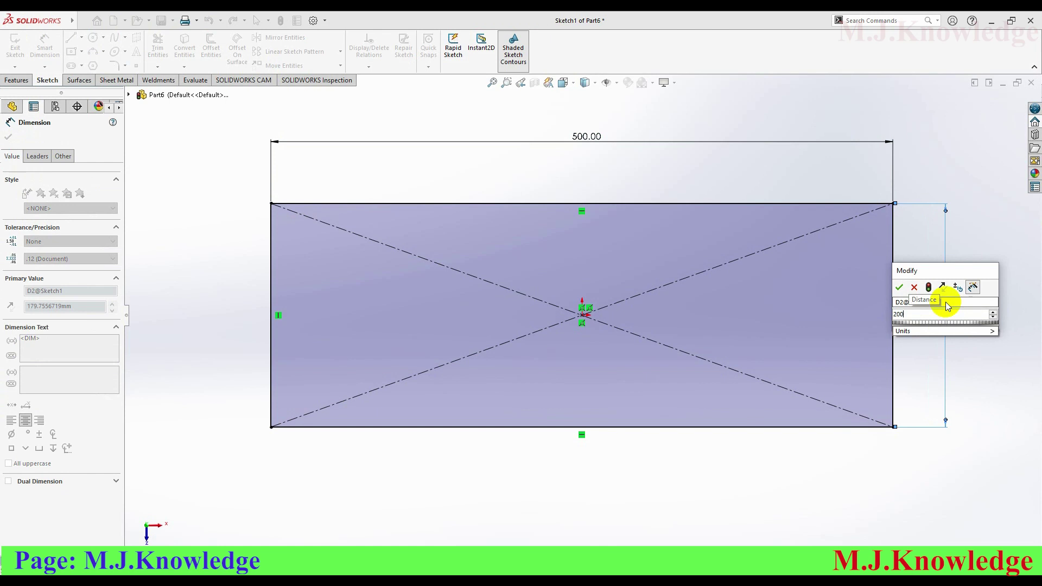
key("Return")
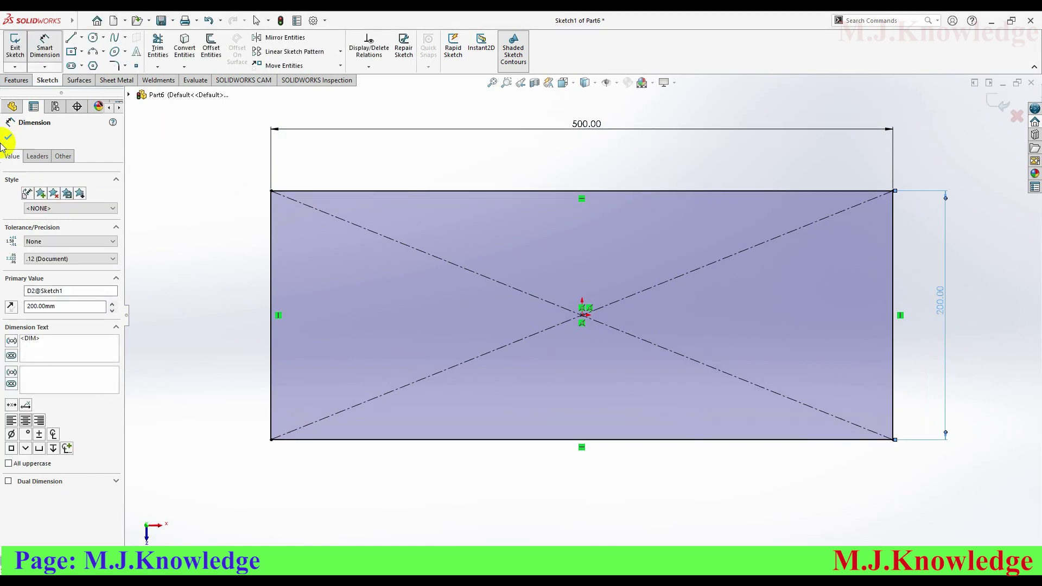
left_click(8, 139)
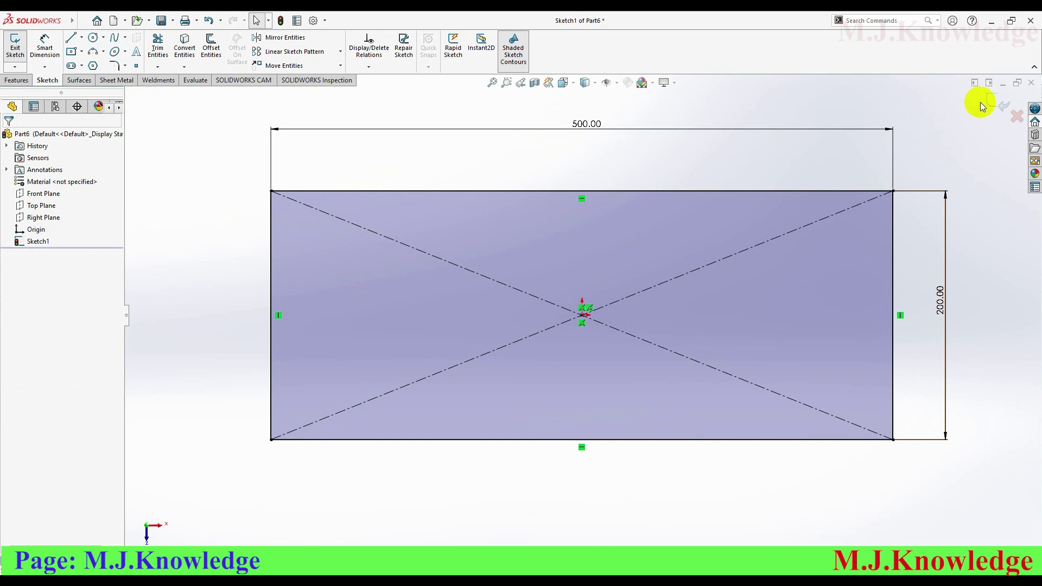
Build Base-Flange1 from Sketch1 with a 5 mm sheet thickness
left_click(725, 154)
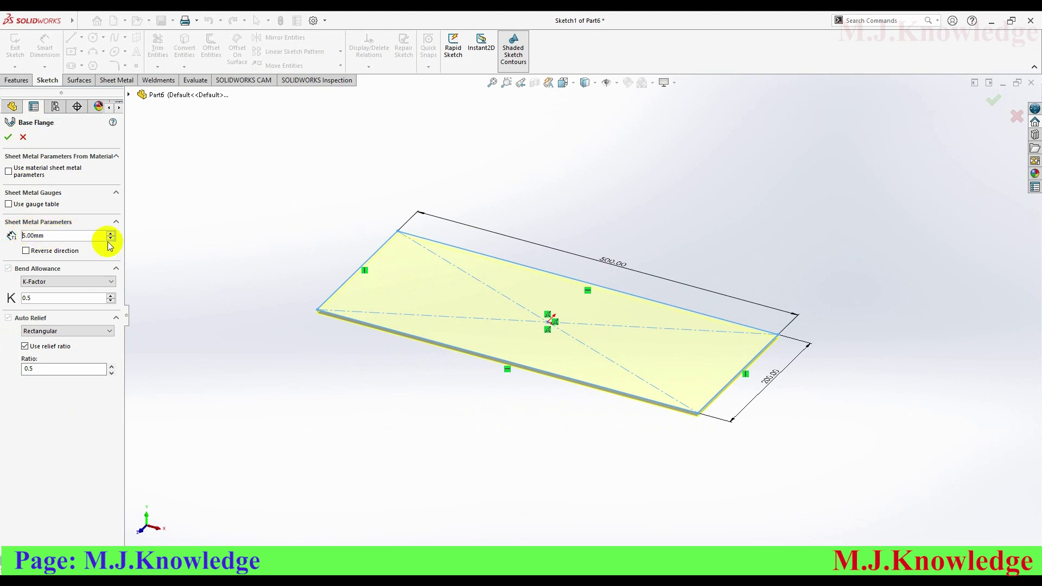
double_click(49, 236)
type("10")
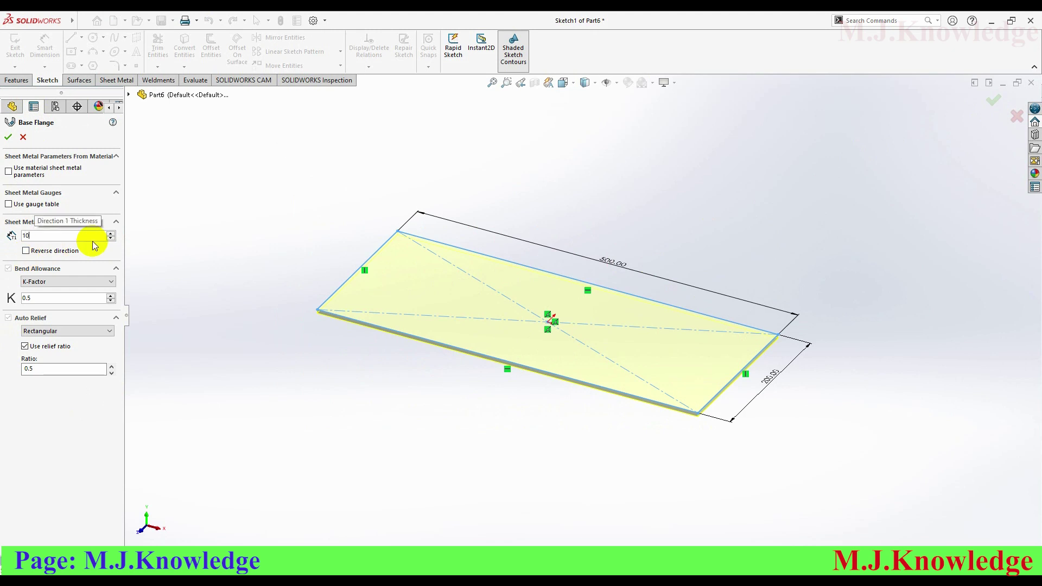
key("Return")
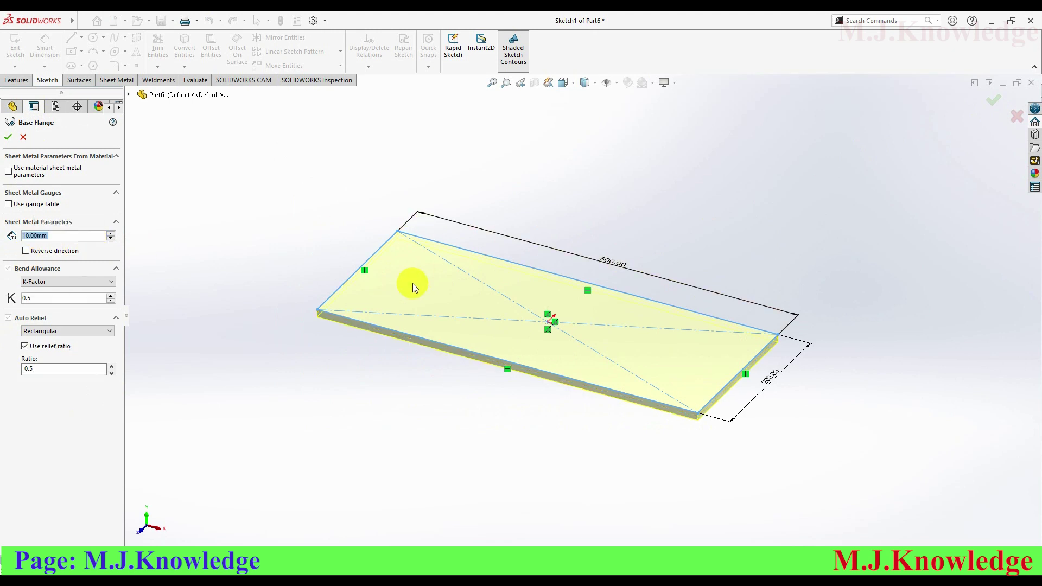
scroll(657, 401, "up", 3)
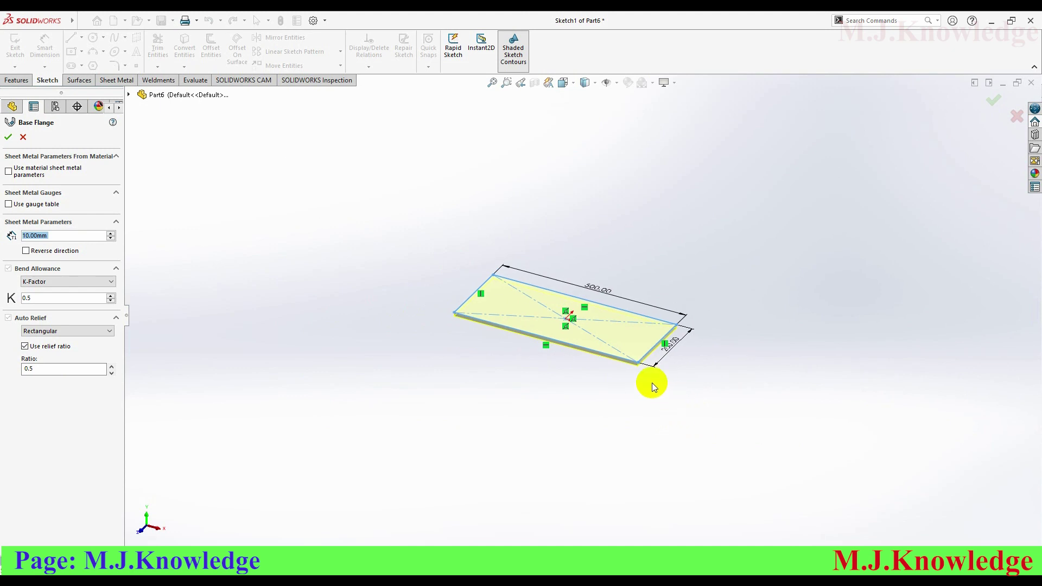
scroll(651, 383, "down", 3)
scroll(627, 353, "down", 4)
scroll(673, 339, "down", 2)
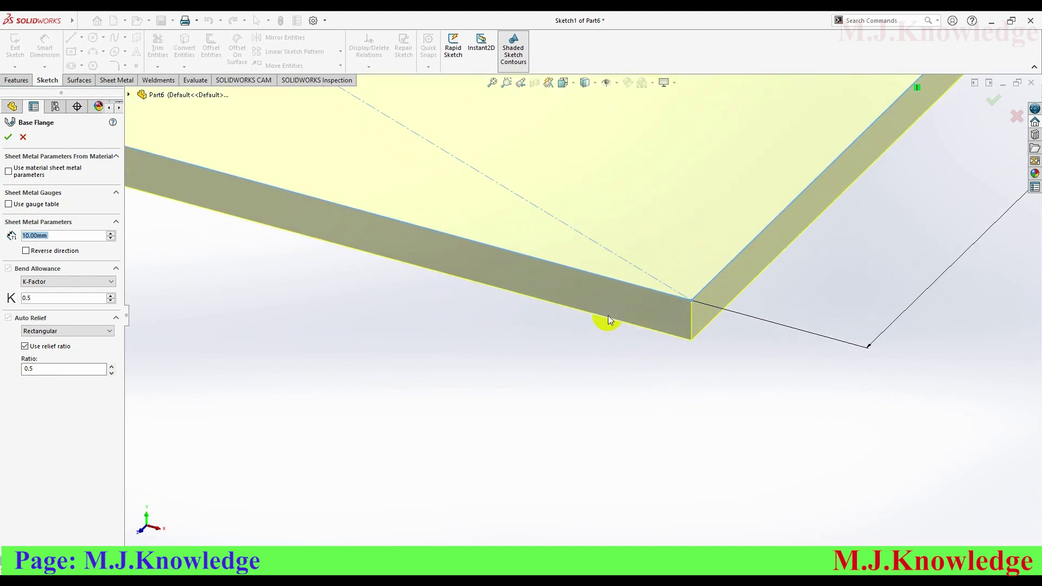
scroll(608, 316, "up", 5)
scroll(515, 217, "up", 1)
scroll(338, 147, "up", 2)
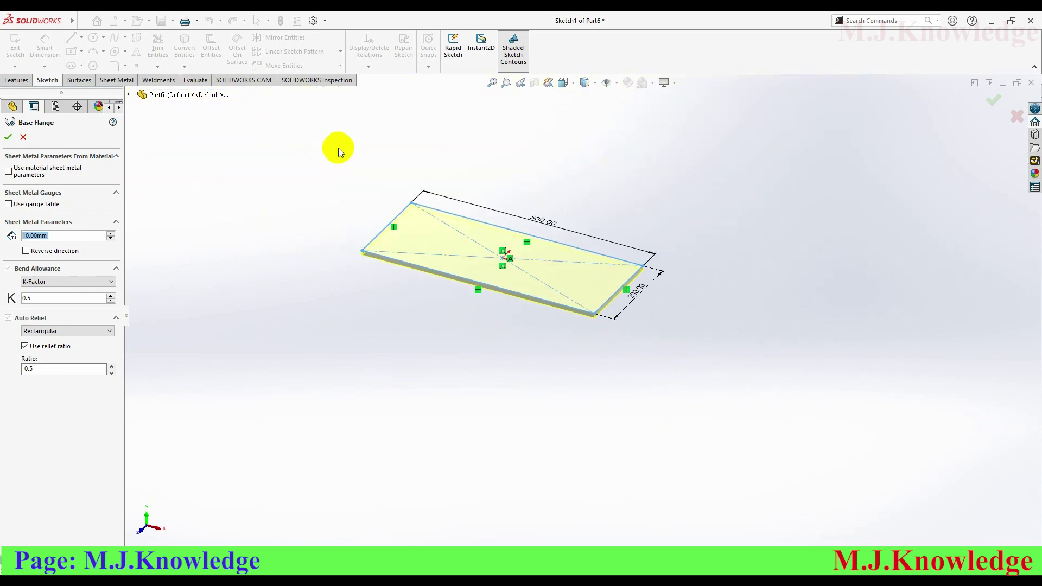
scroll(471, 217, "down", 1)
scroll(526, 270, "down", 3)
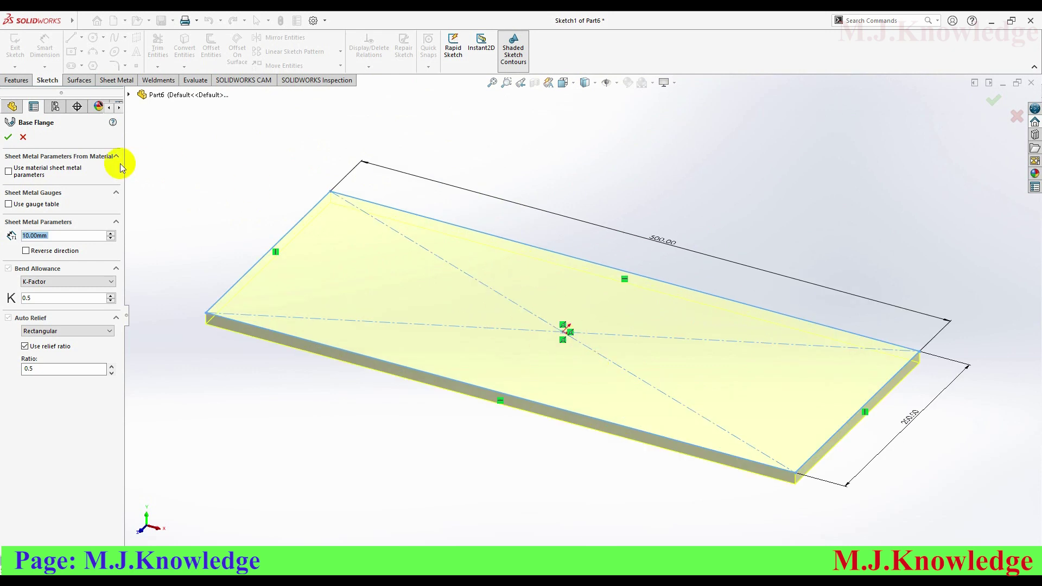
type("5")
key("Return")
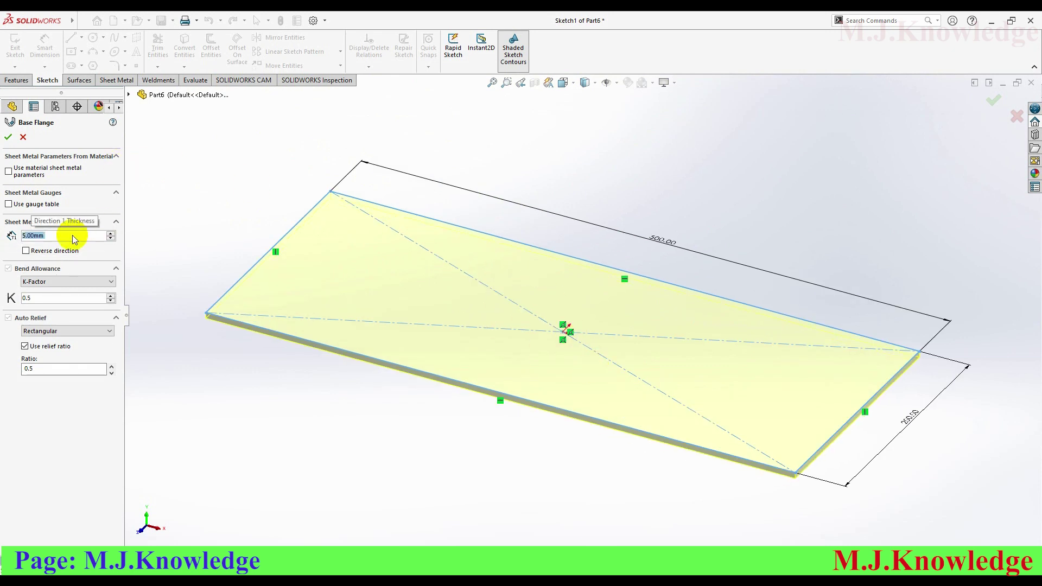
left_click(9, 139)
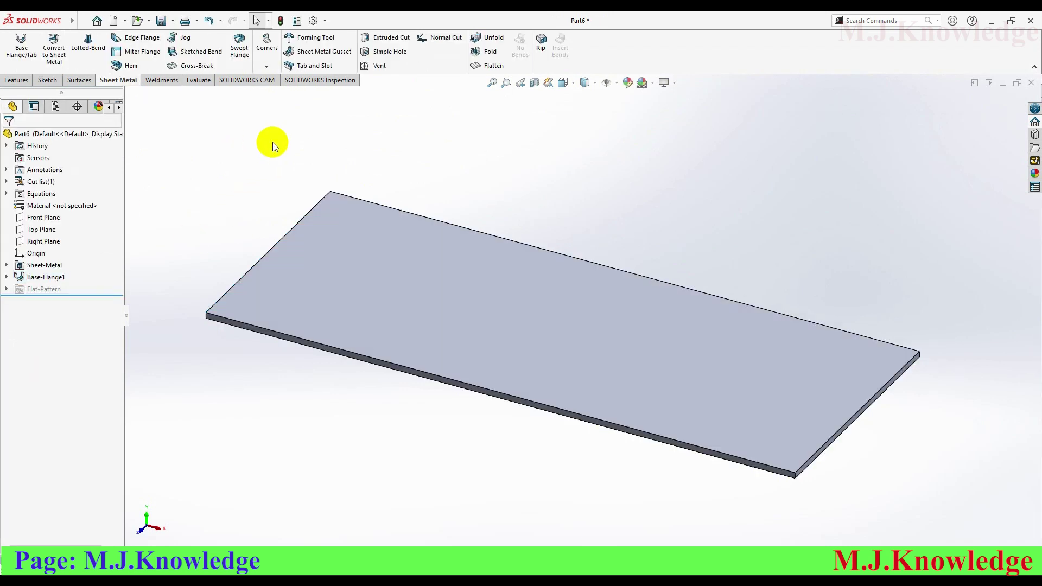
Apply the Plain White scene background and check the vent reference PDF
left_click(653, 85)
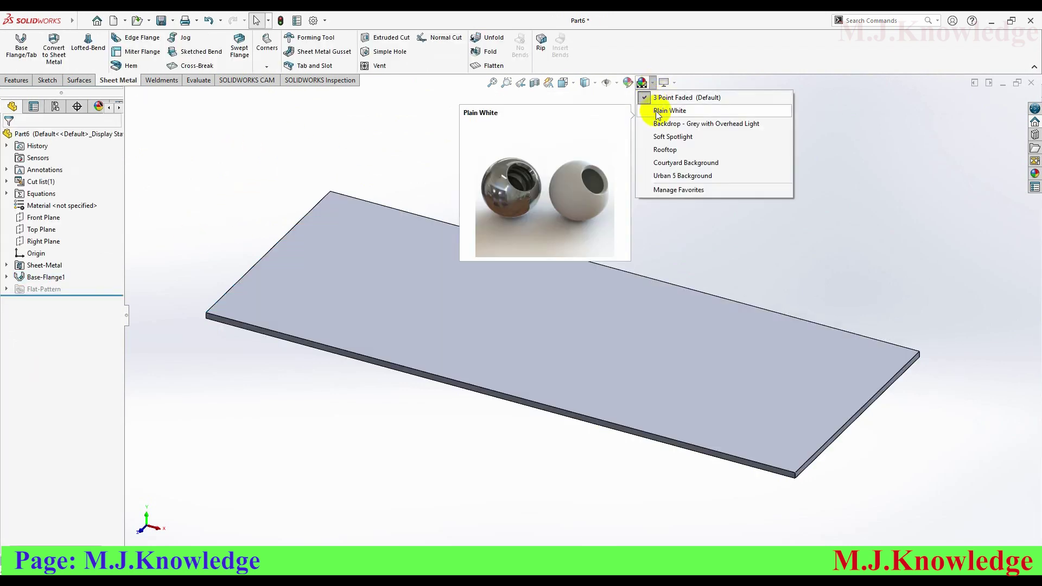
left_click(655, 110)
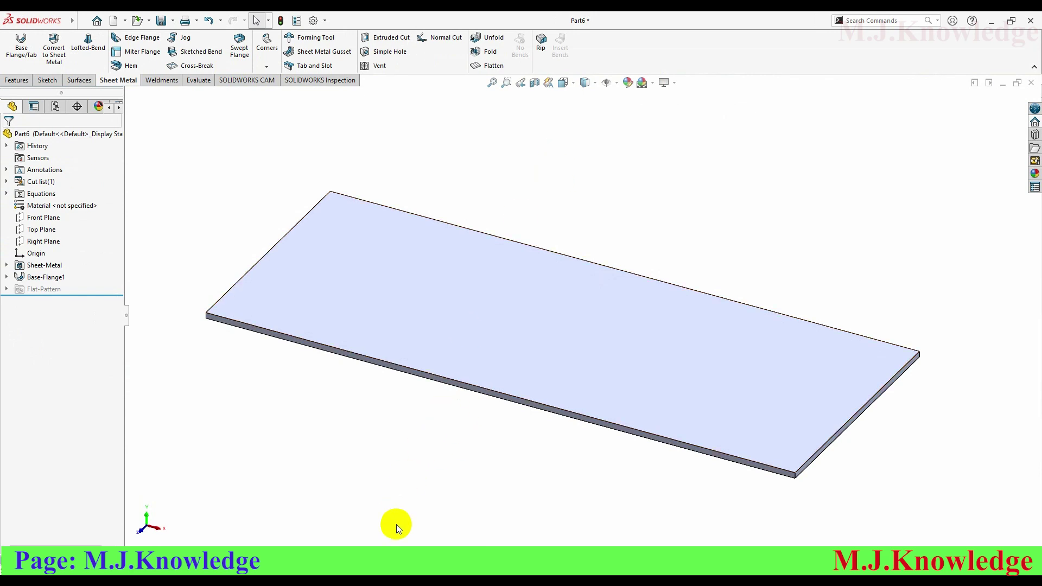
left_click(383, 518)
Start a new sketch on the plate's top face
left_click(459, 306)
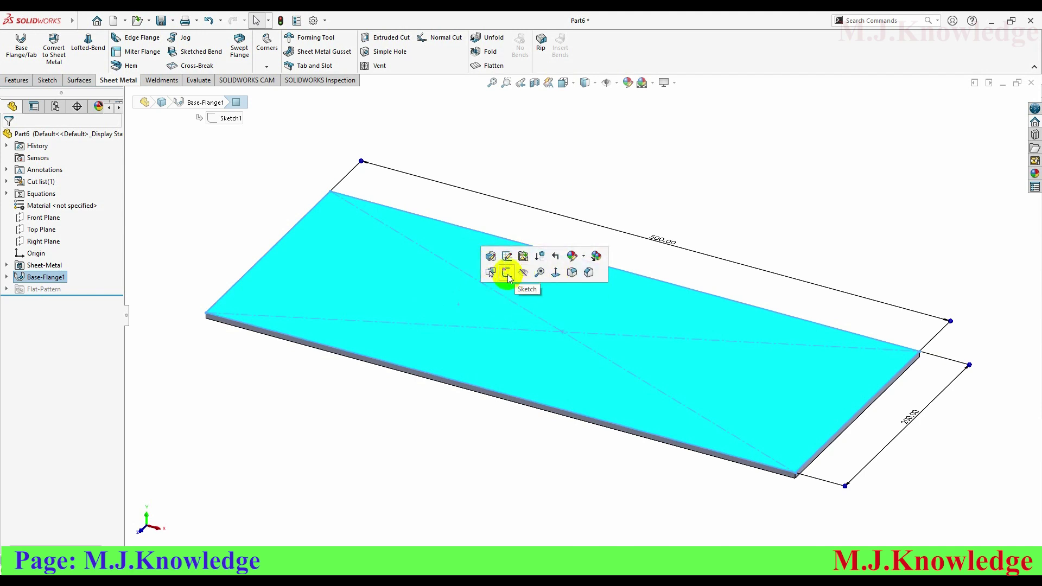
left_click(508, 274)
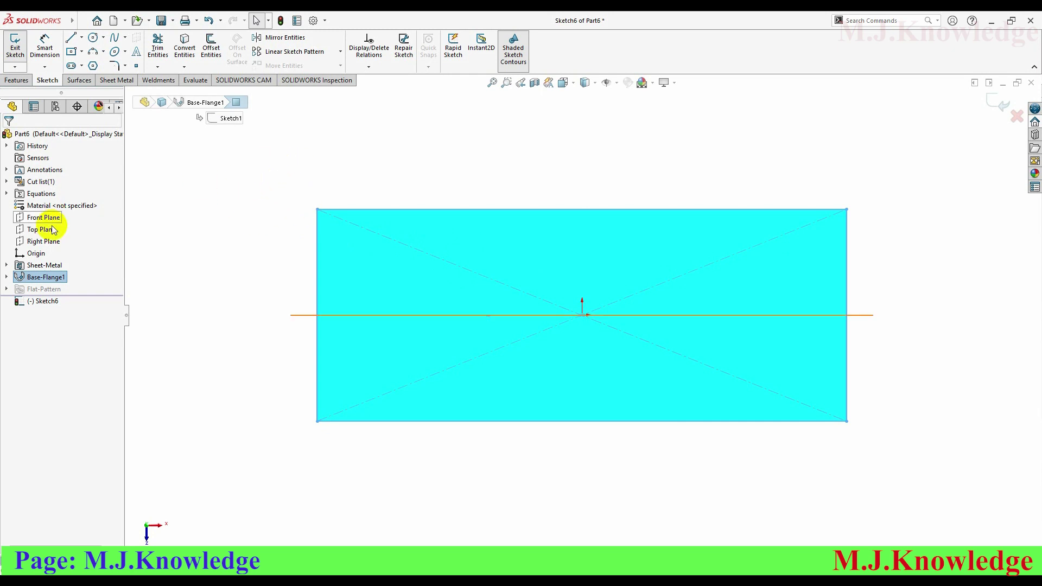
left_click(231, 205)
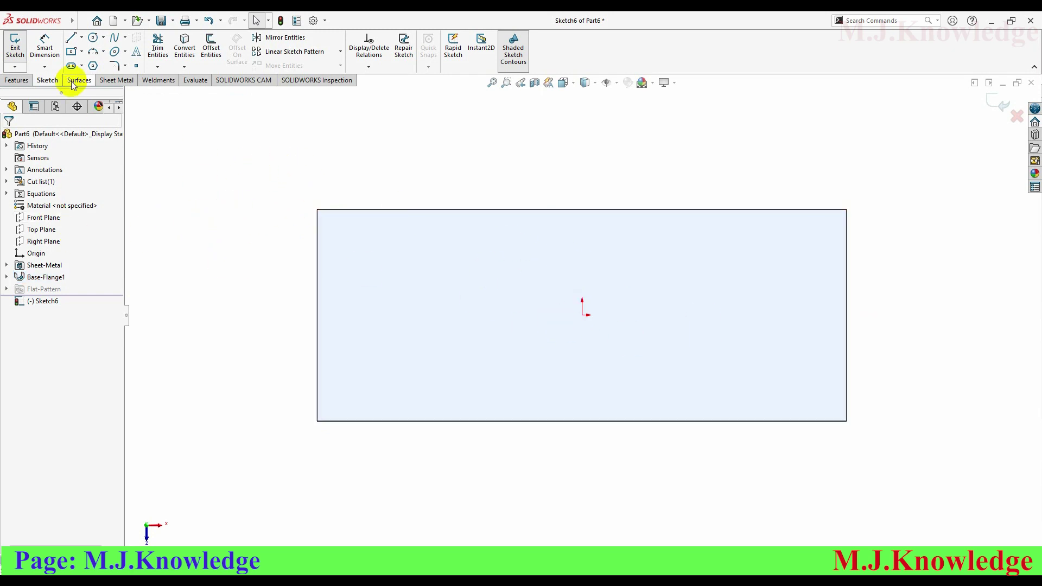
Draw five concentric circles sharing one centre left of the origin
left_click(93, 41)
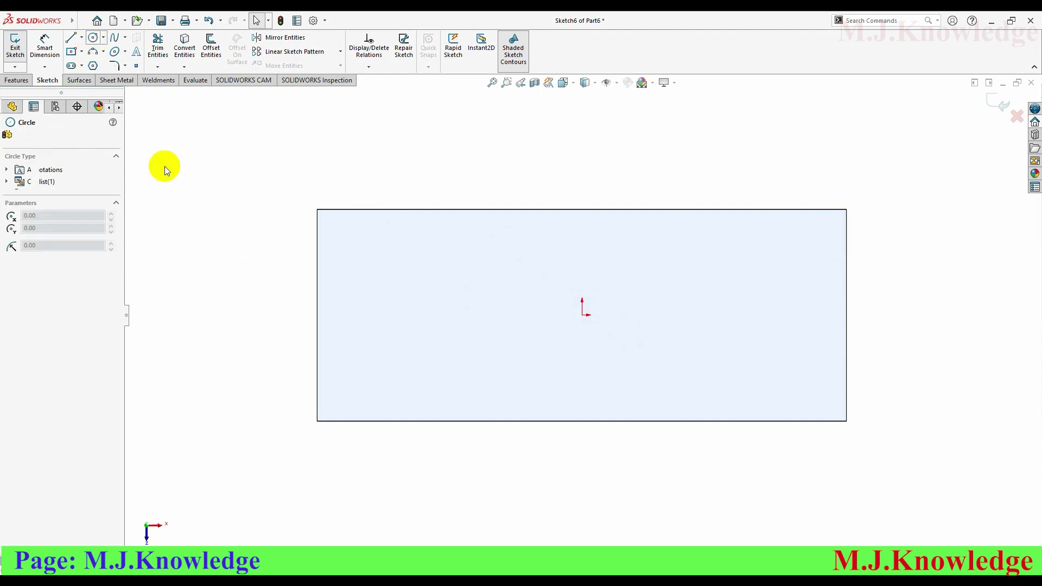
left_click(454, 314)
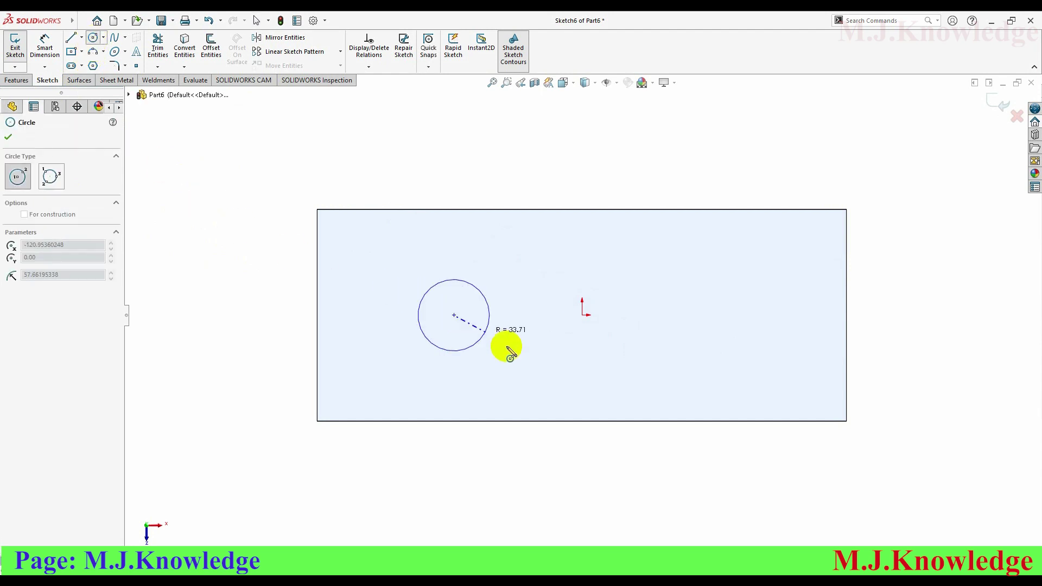
left_click(531, 370)
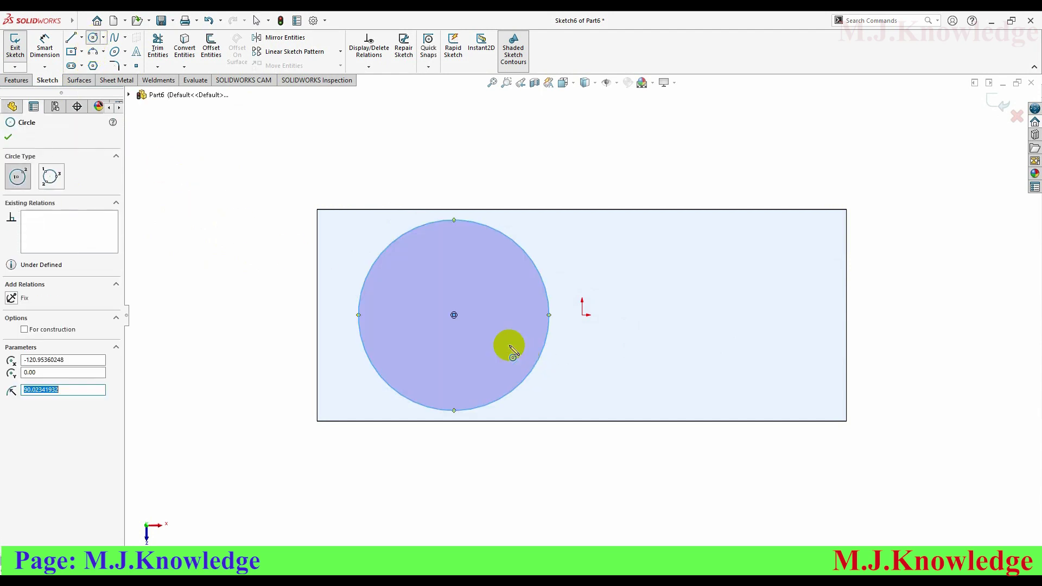
left_click(454, 315)
left_click(520, 358)
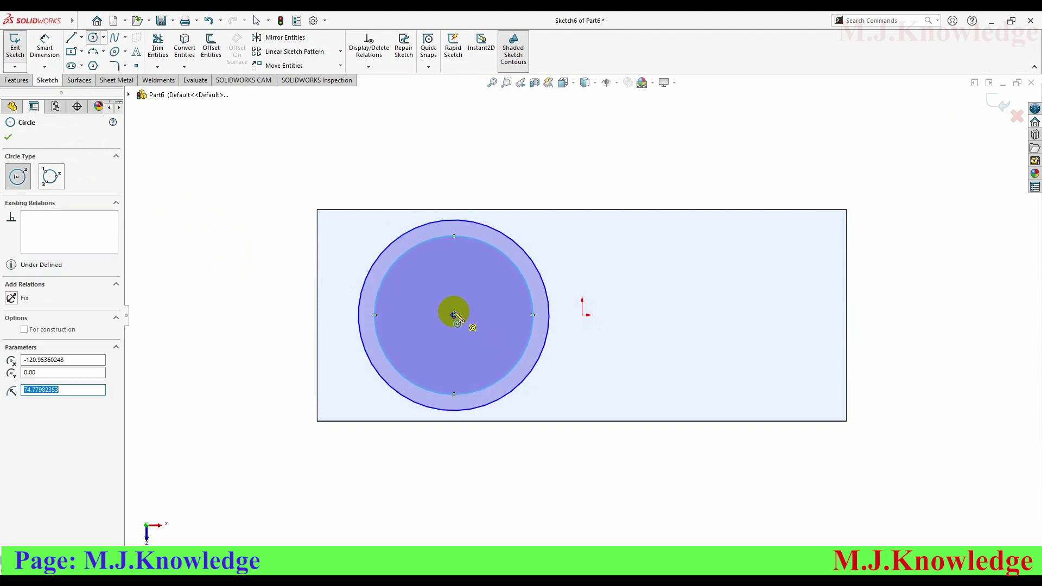
left_click(454, 314)
left_click(503, 352)
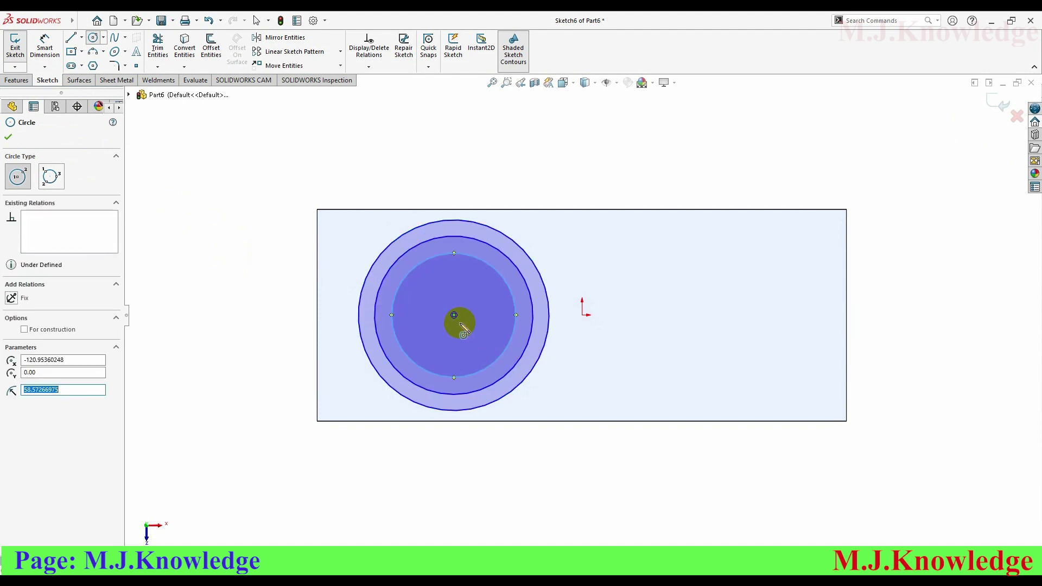
left_click(453, 315)
left_click(482, 343)
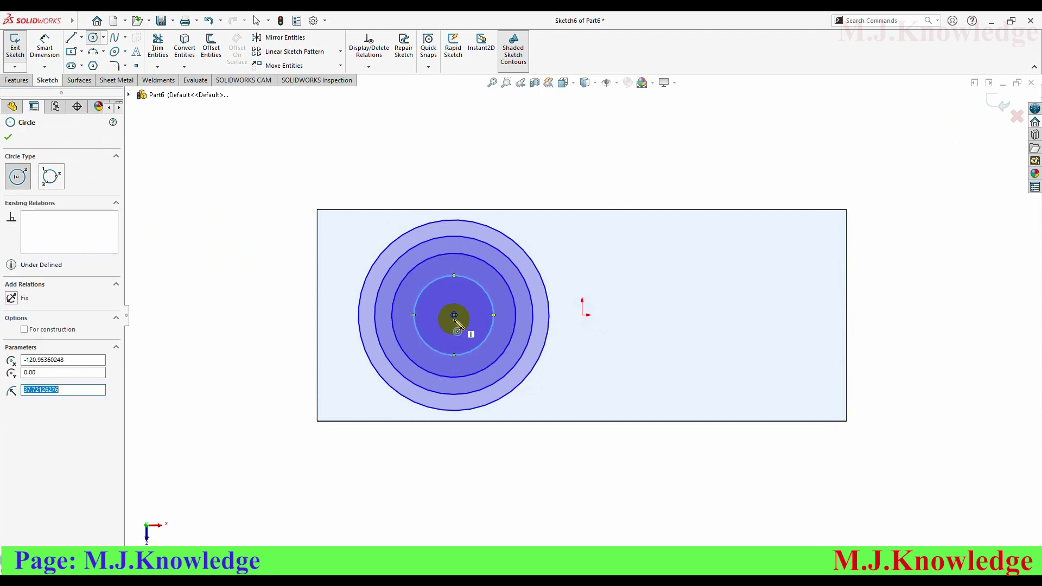
left_click(454, 316)
left_click(466, 326)
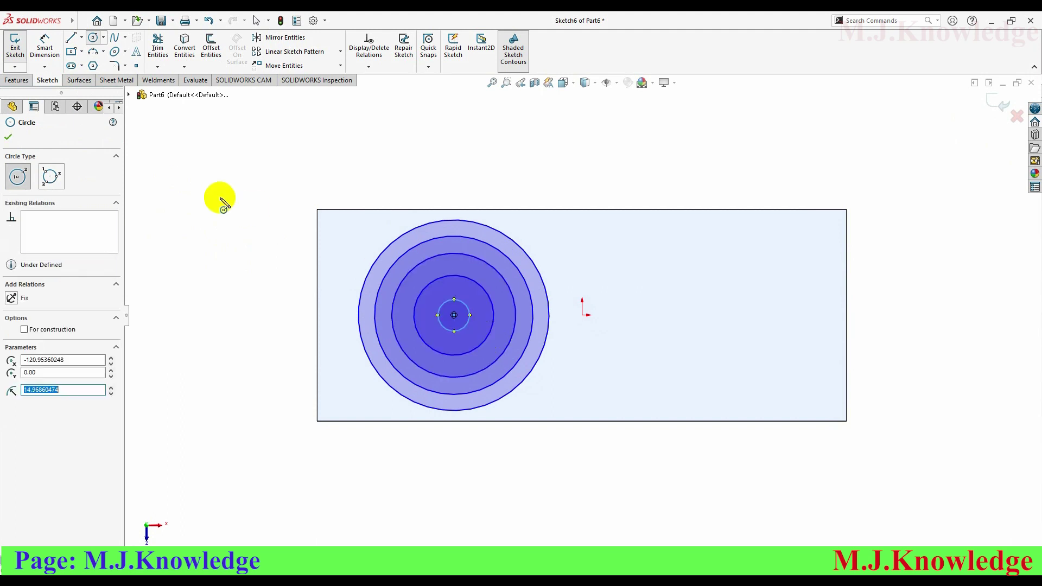
left_click(8, 136)
key("Escape")
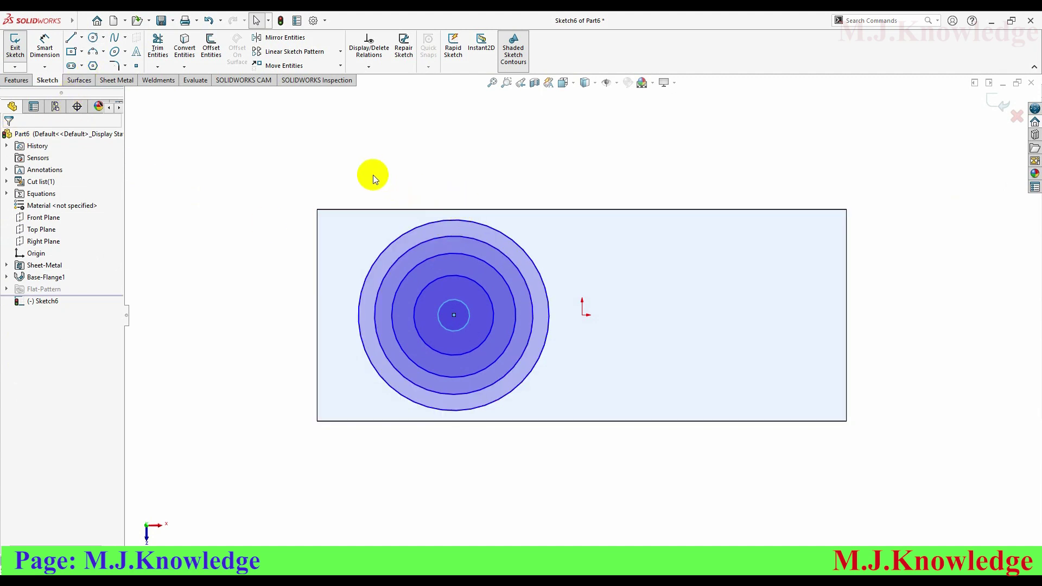
Dimension the circles' centre 100.00 mm from the plate's top edge
left_click(44, 50)
left_click(454, 316)
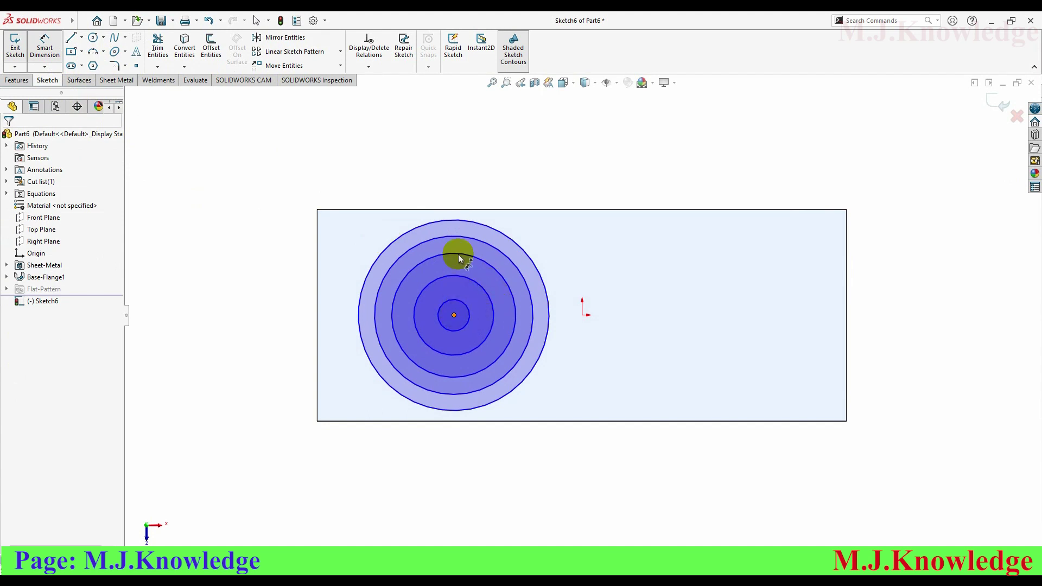
left_click(459, 209)
left_click(272, 260)
left_click(224, 253)
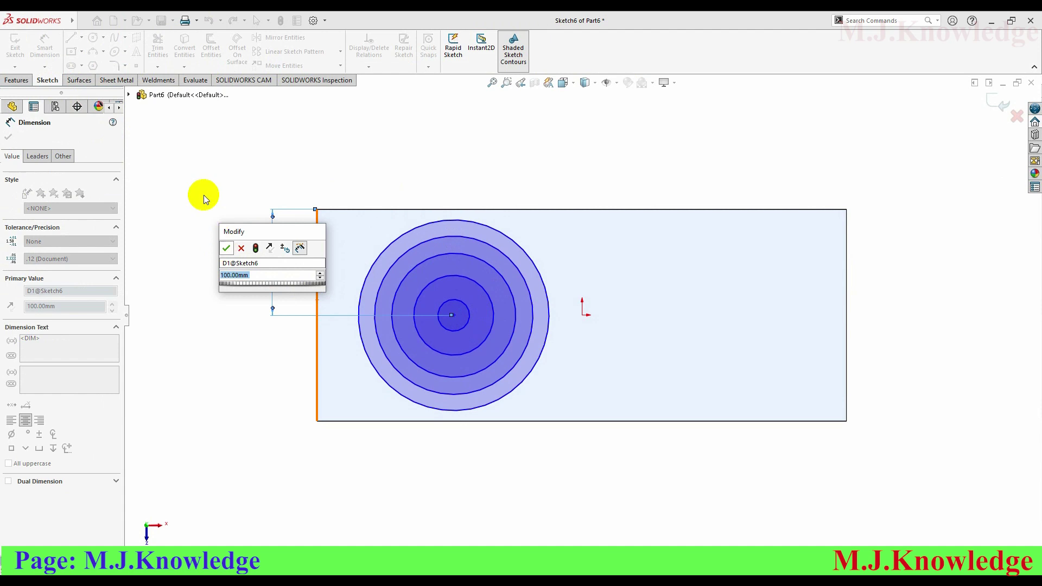
Dimension the centre 124 mm from the left edge, then check the reference PDF
left_click(453, 319)
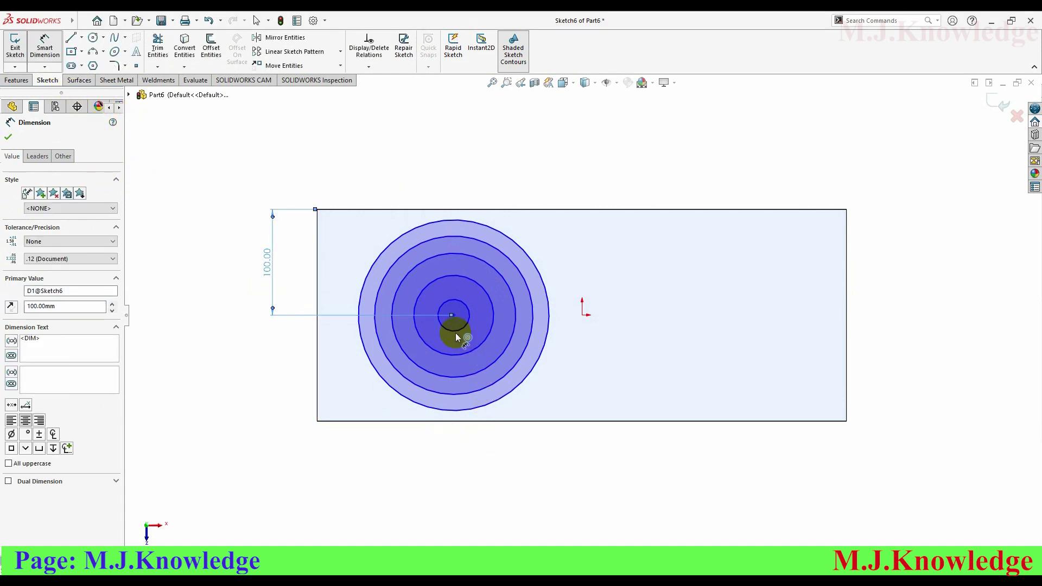
left_click(317, 368)
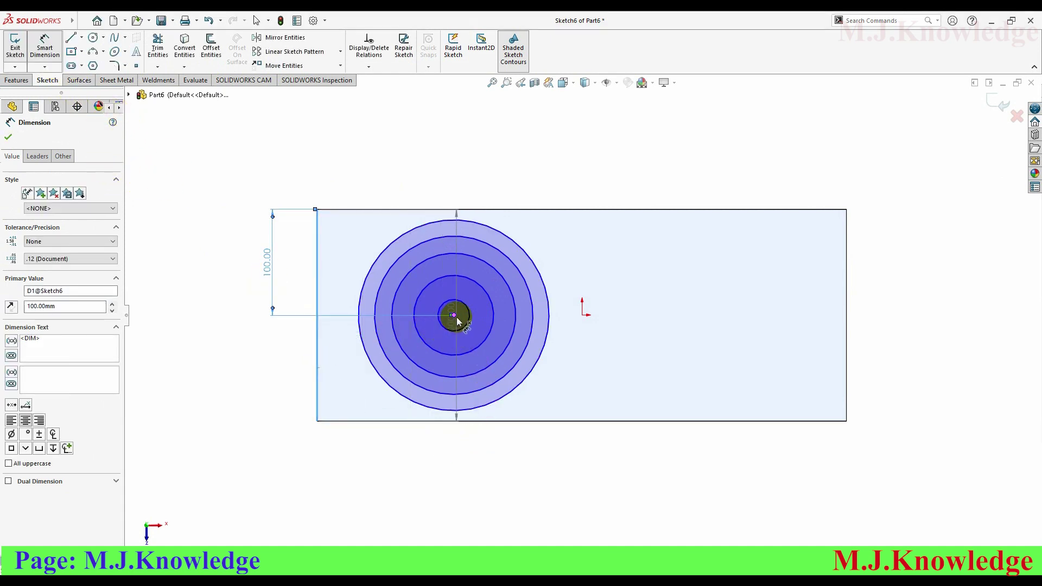
left_click(453, 316)
left_click(393, 459)
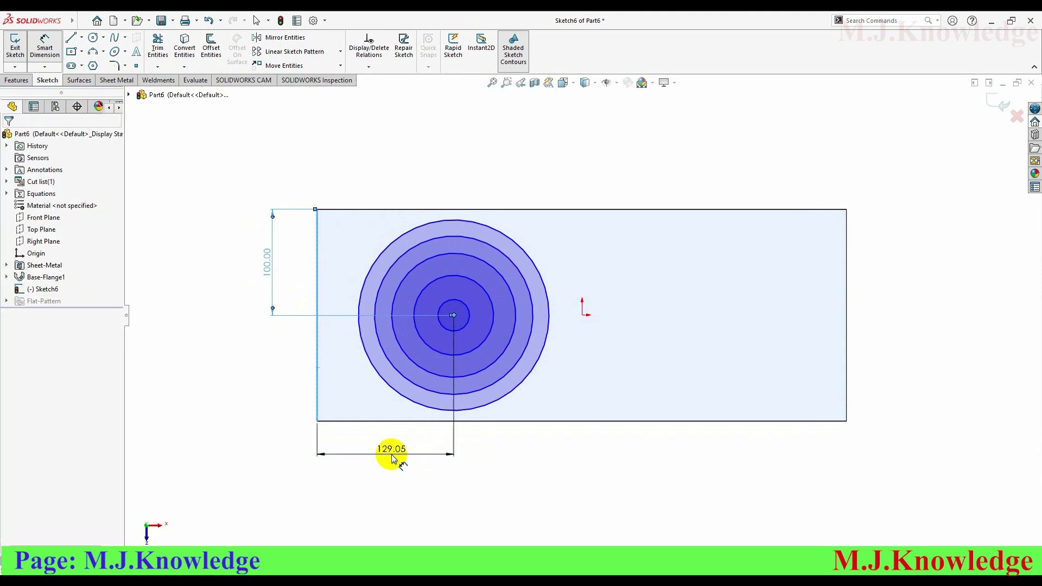
type("124")
key("Return")
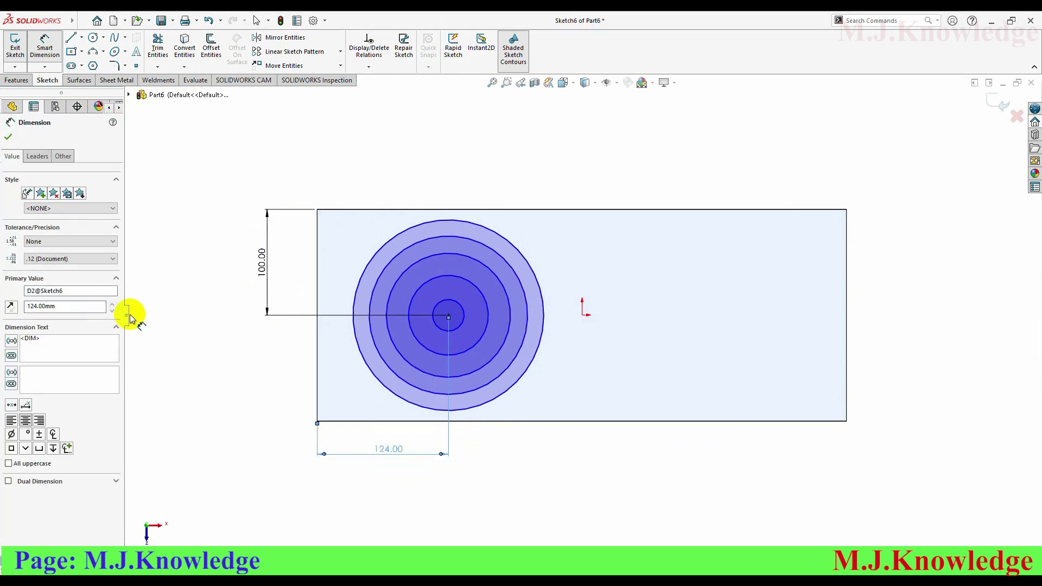
left_click(8, 137)
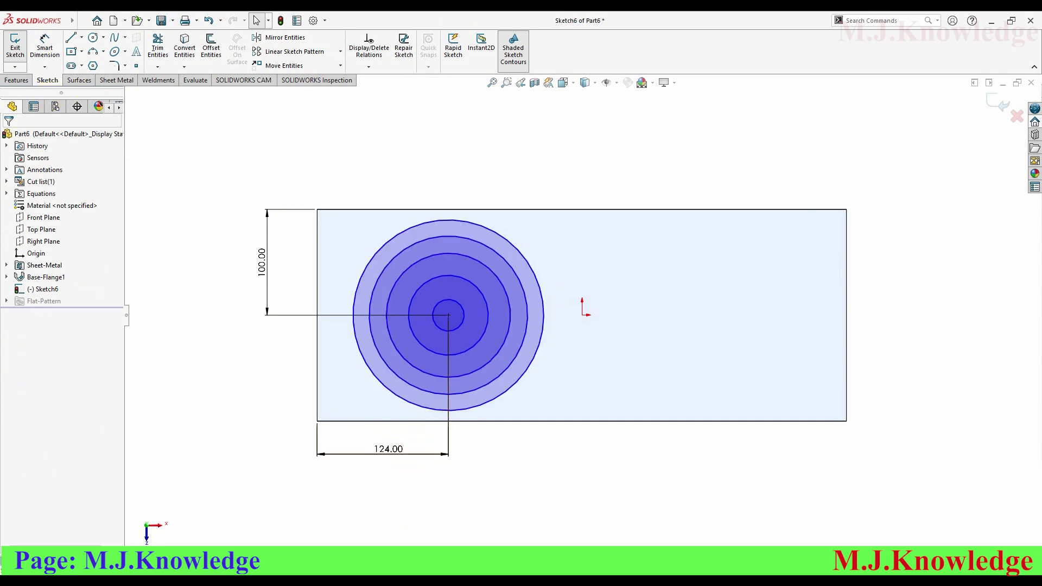
key("alt+Tab")
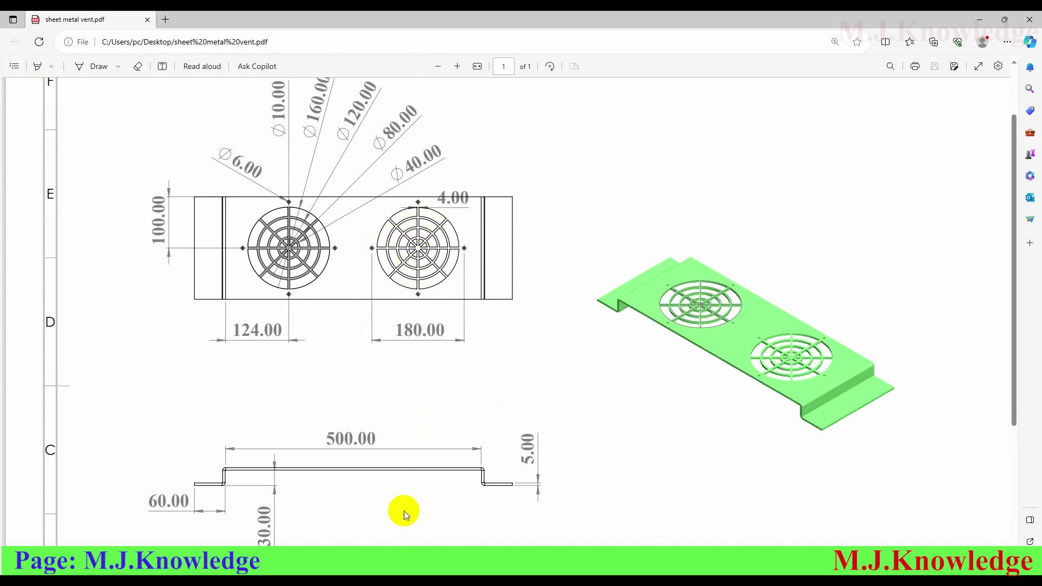
key("alt+Tab")
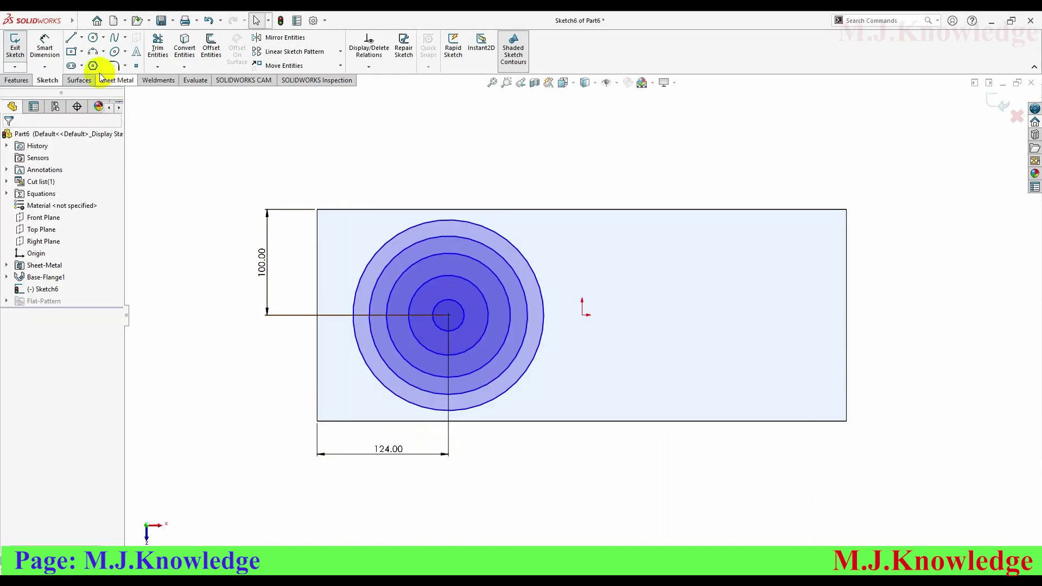
Draw vertical and horizontal lines through the circles' centre across the outer circle
left_click(71, 39)
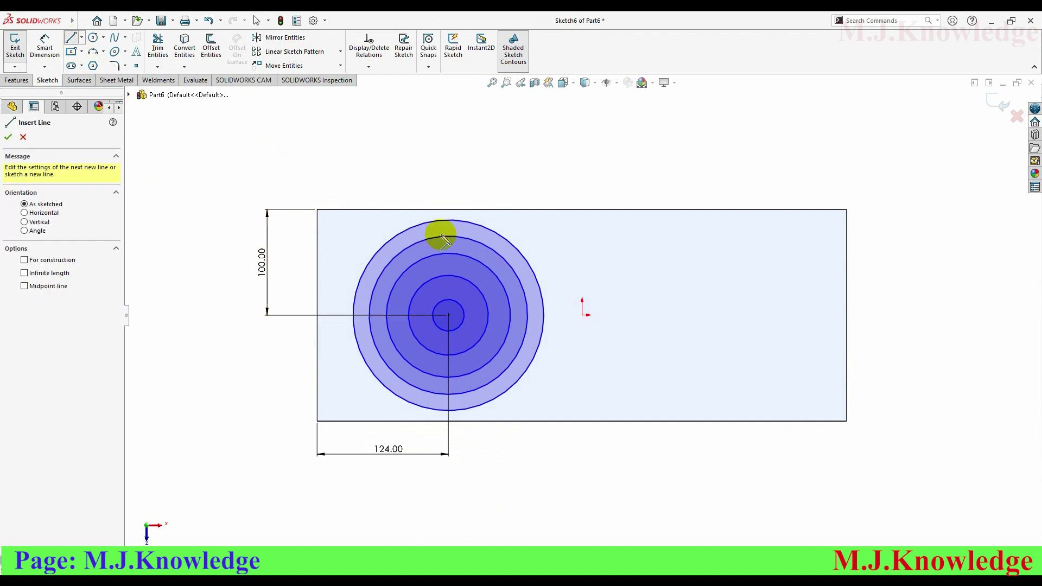
left_click(448, 219)
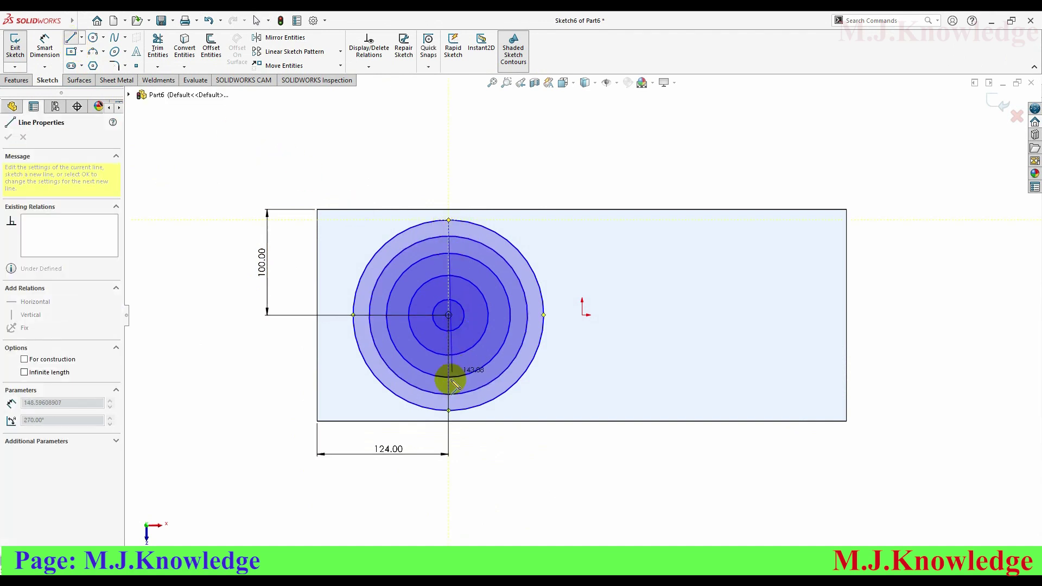
left_click(449, 416)
right_click(624, 211)
left_click(648, 225)
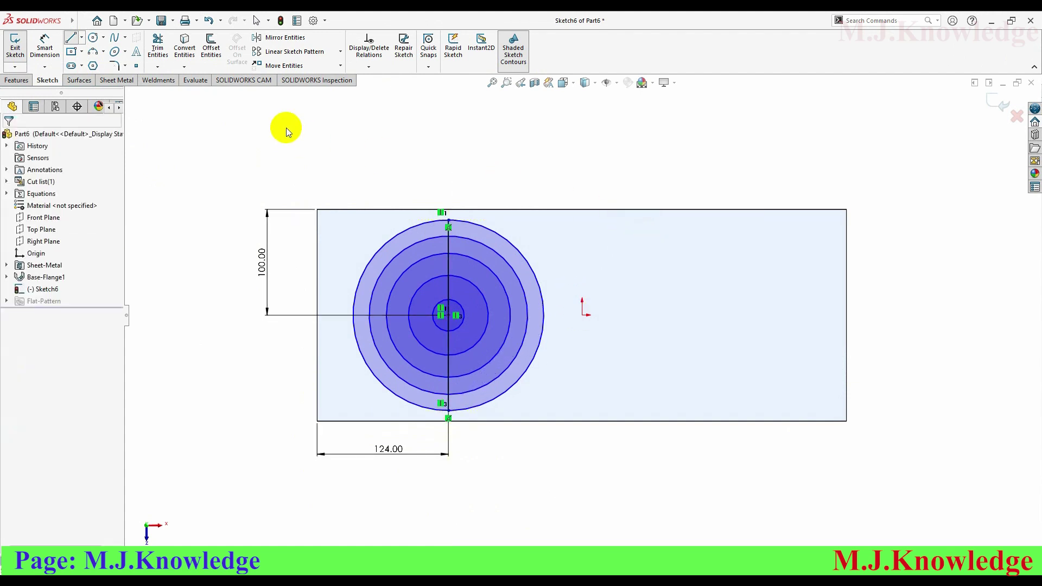
left_click(71, 38)
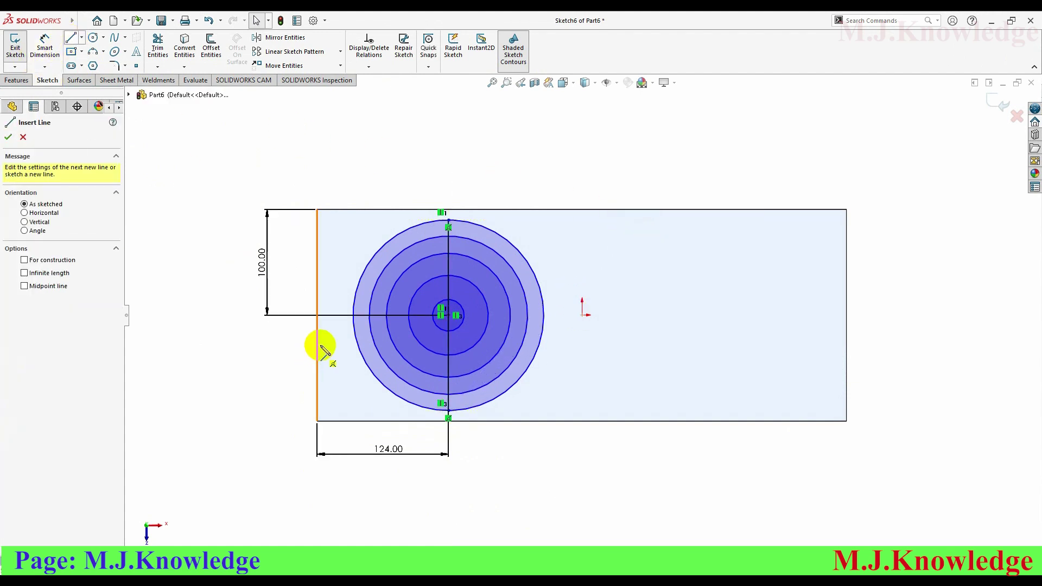
left_click(353, 316)
left_click(544, 316)
right_click(559, 163)
left_click(576, 176)
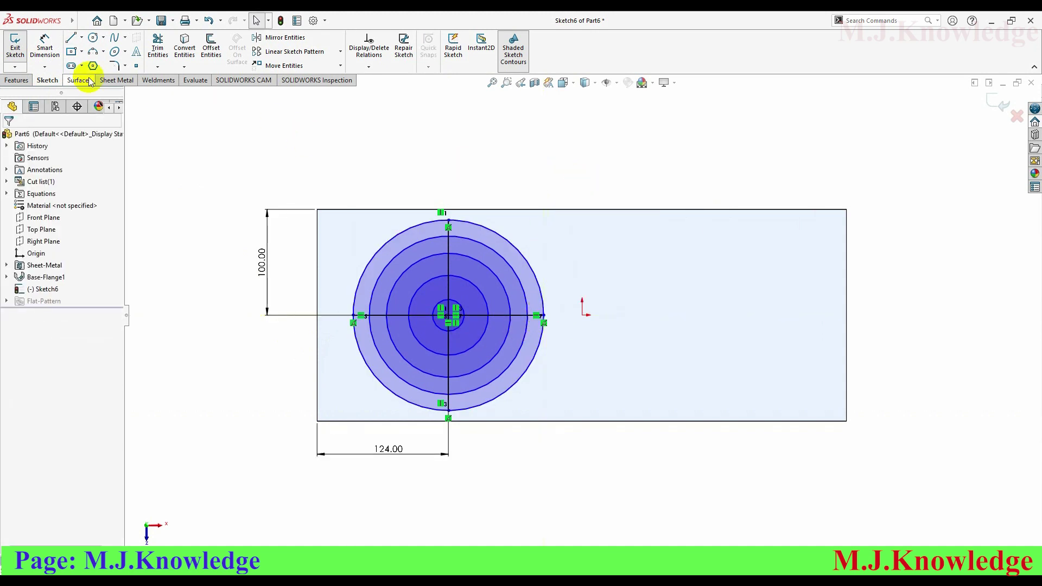
Draw two diagonal lines through the centre, completing eight spokes
left_click(71, 38)
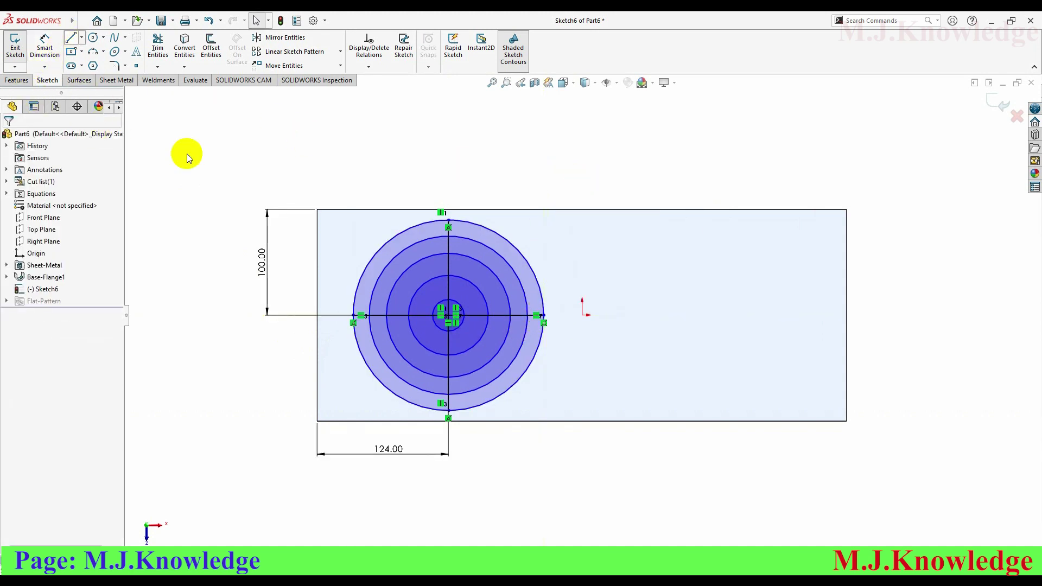
left_click(387, 245)
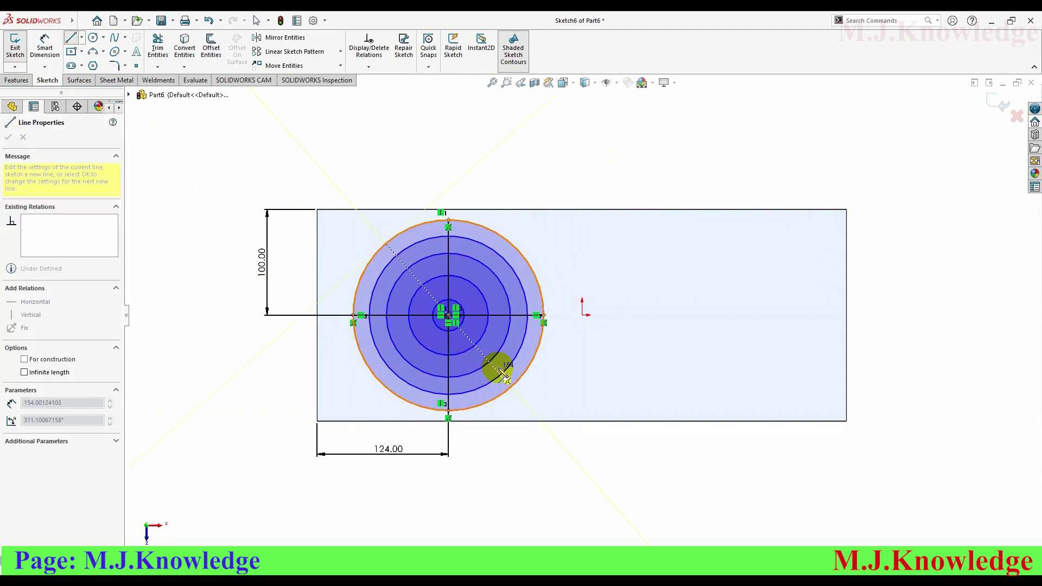
left_click(511, 388)
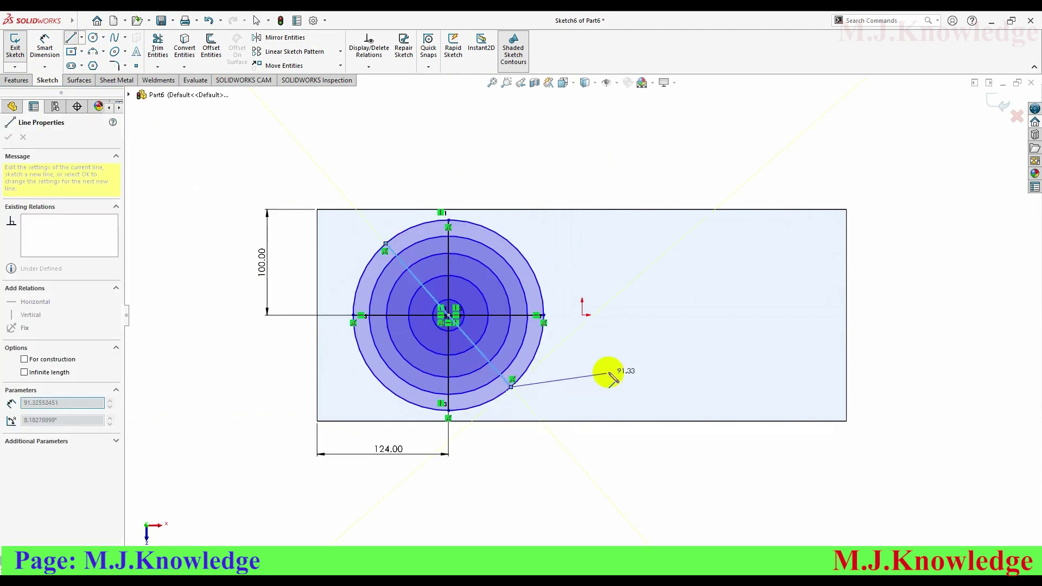
right_click(640, 381)
left_click(640, 380)
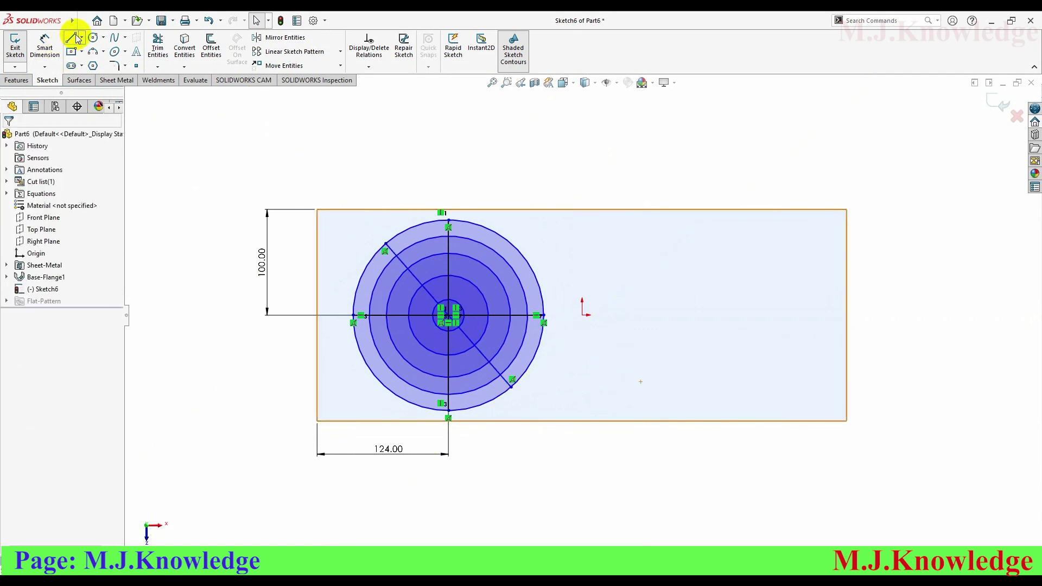
left_click(71, 38)
left_click(393, 394)
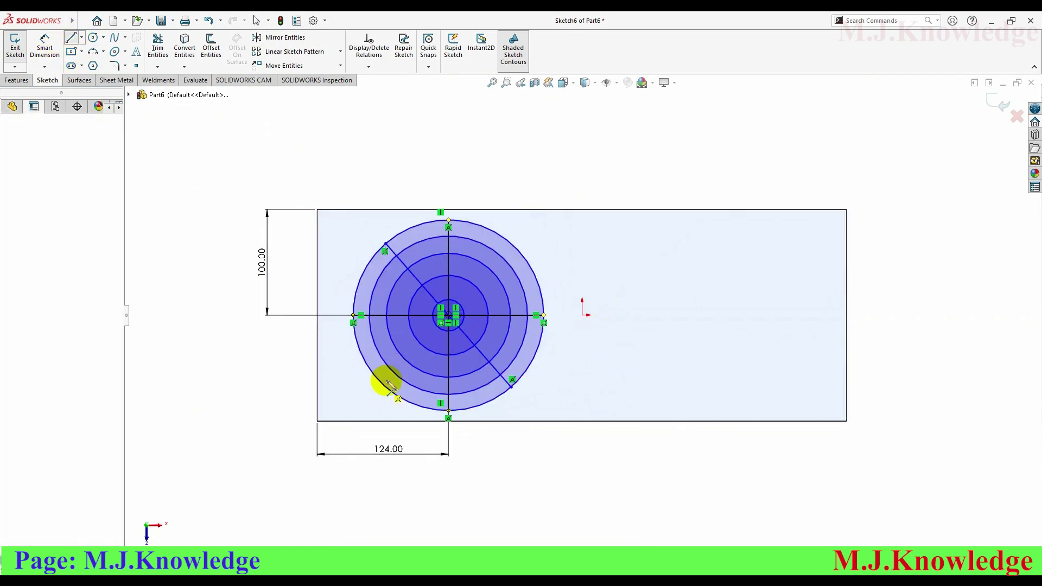
left_click(502, 237)
right_click(599, 145)
left_click(624, 151)
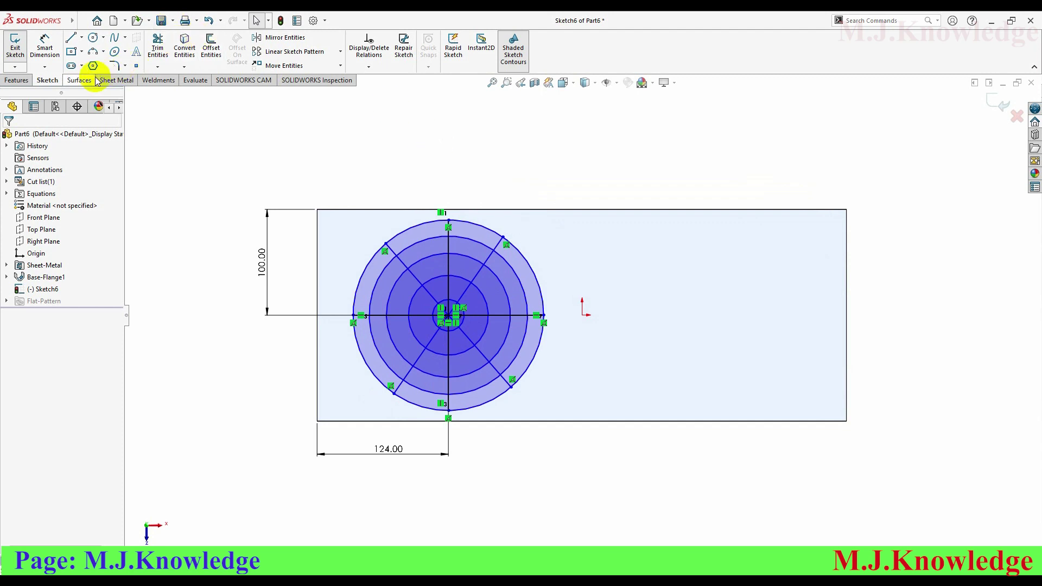
Dimension the outer and second grille circles at 160 and 120 mm diameter
left_click(51, 49)
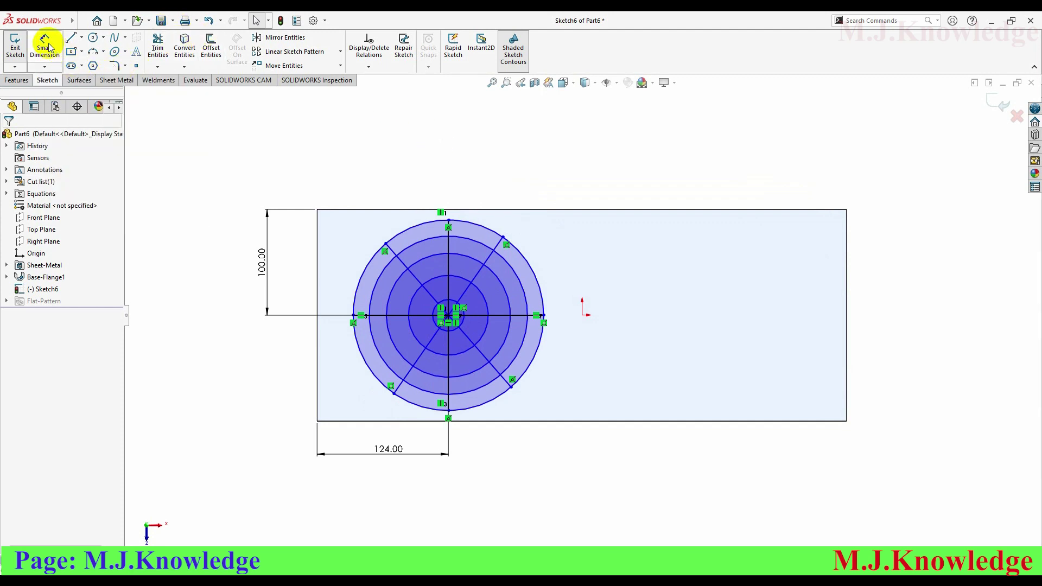
left_click(481, 229)
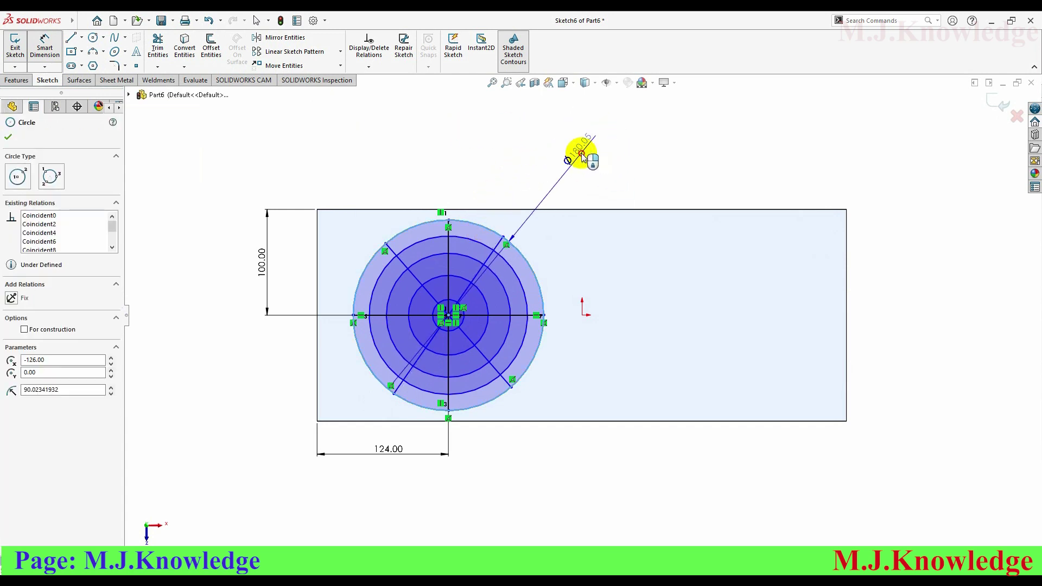
left_click(580, 157)
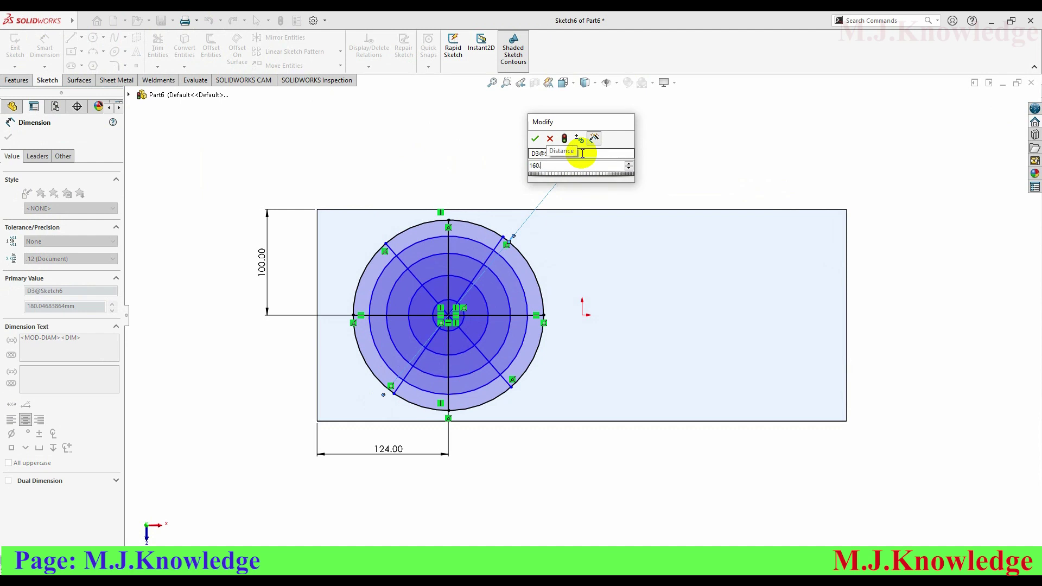
key("Return")
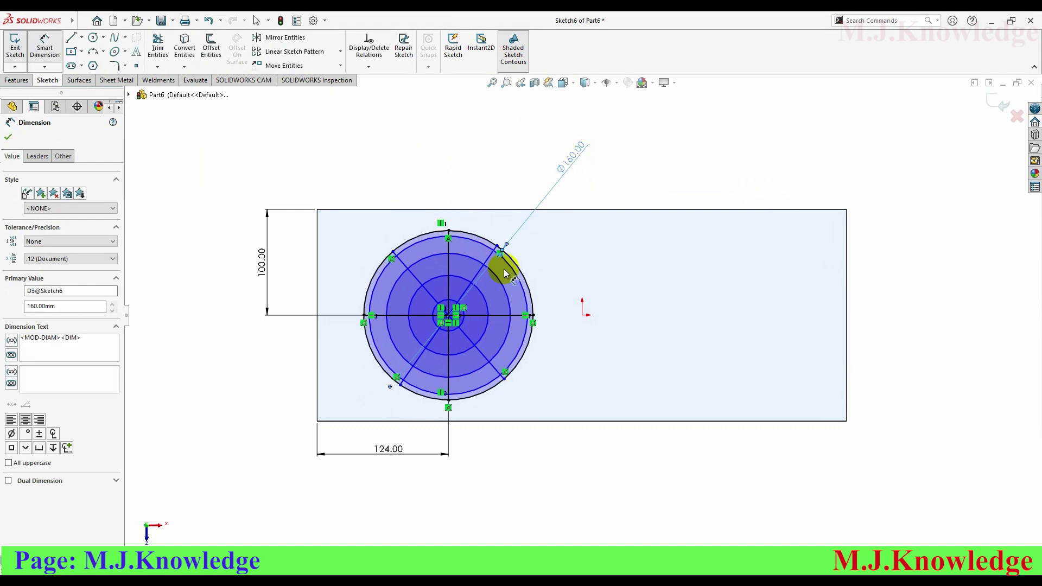
left_click(513, 271)
left_click(627, 184)
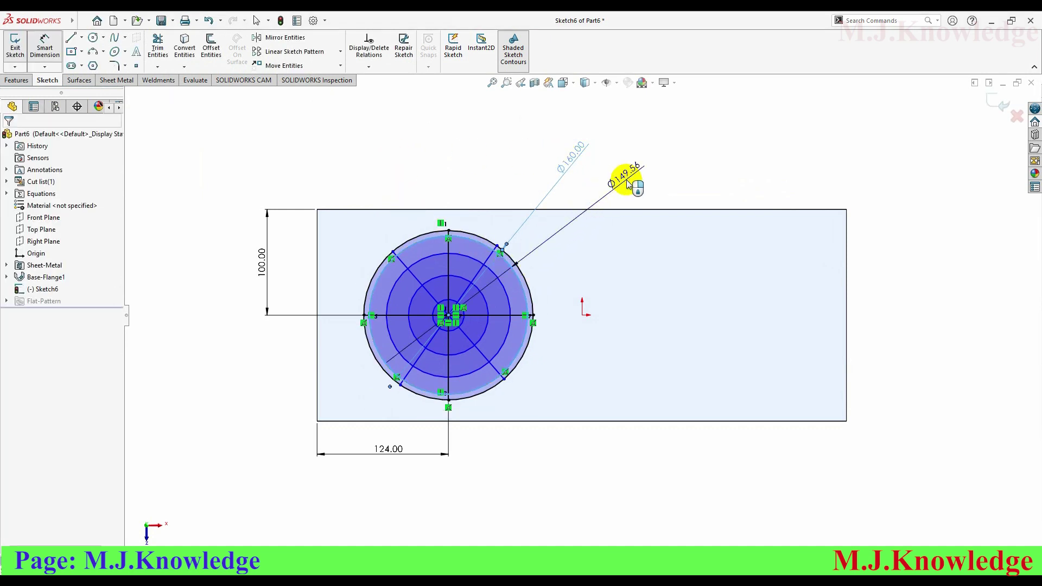
type("14")
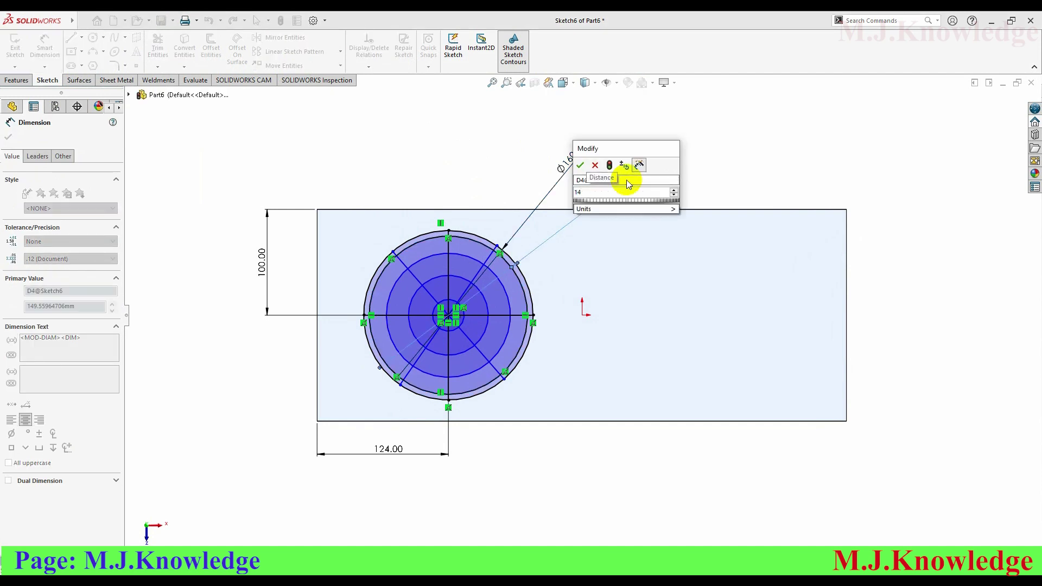
key("BackSpace")
type("20")
key("Return")
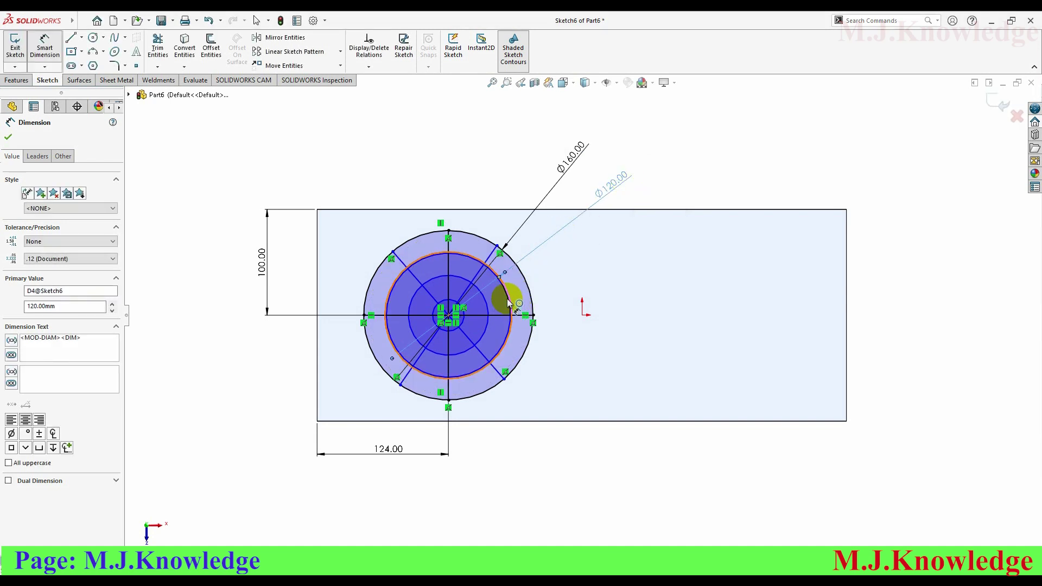
Give the third grille circle an 80 mm diameter
scroll(513, 305, "up", 3)
scroll(527, 315, "down", 2)
scroll(561, 293, "down", 4)
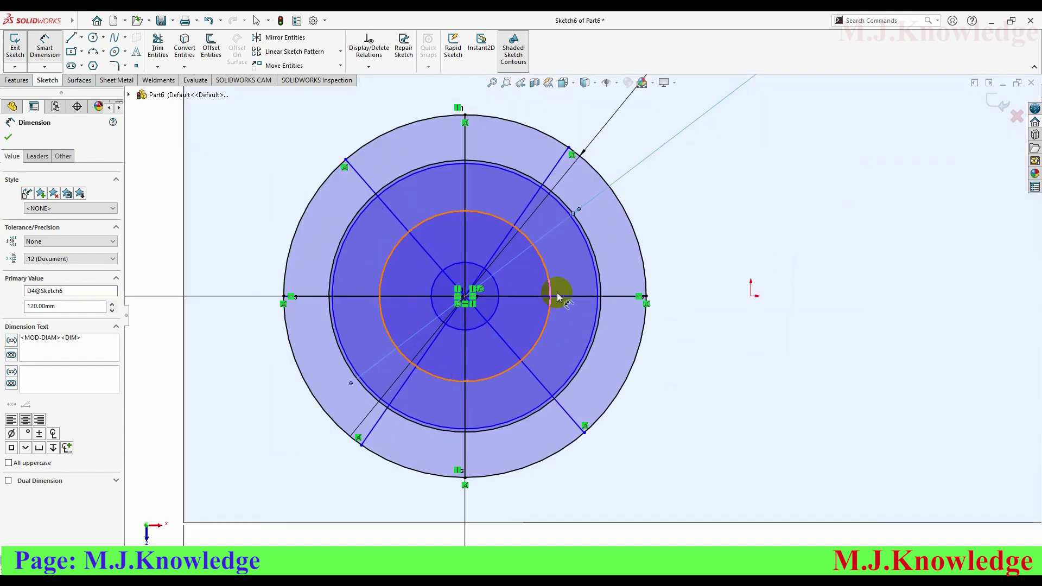
scroll(581, 250, "down", 2)
left_click(599, 238)
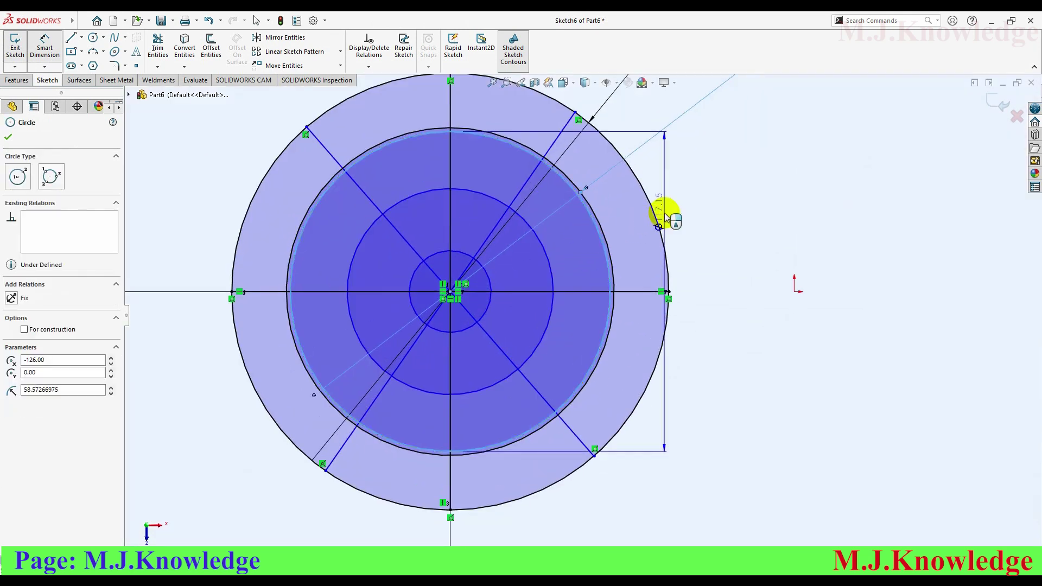
scroll(667, 216, "up", 4)
scroll(653, 198, "up", 1)
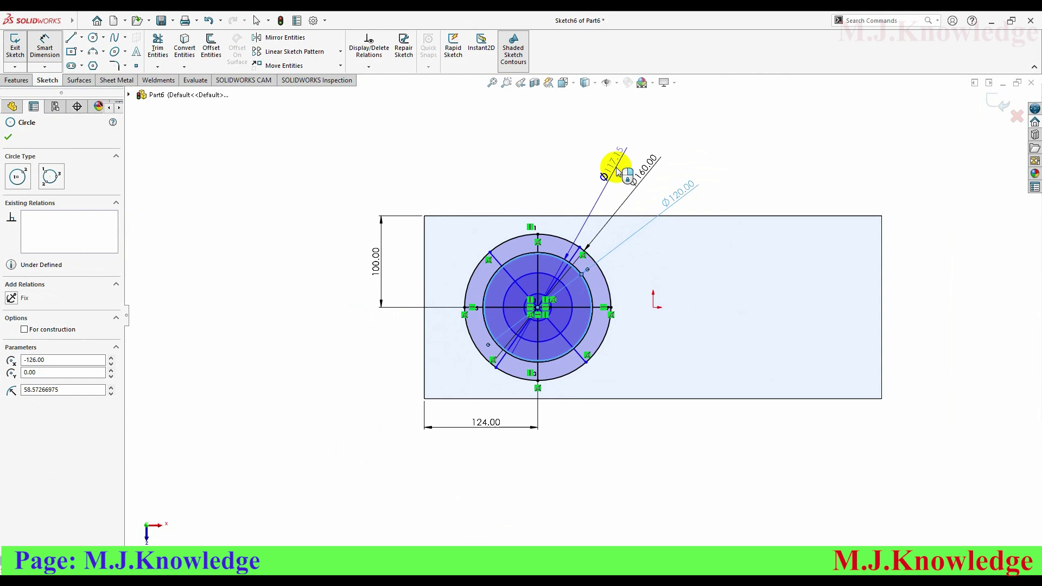
left_click(616, 170)
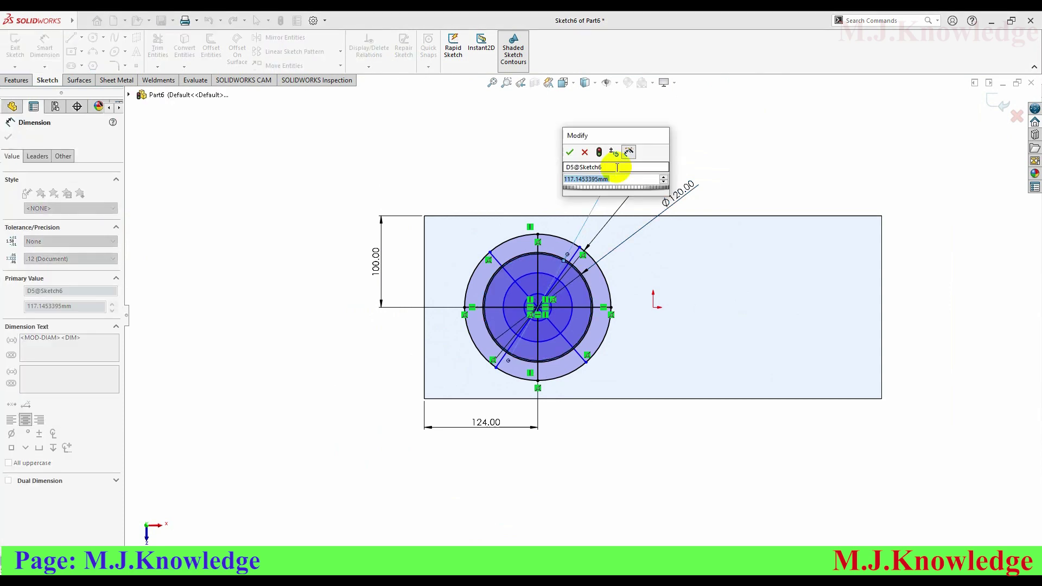
type("160")
key("Return")
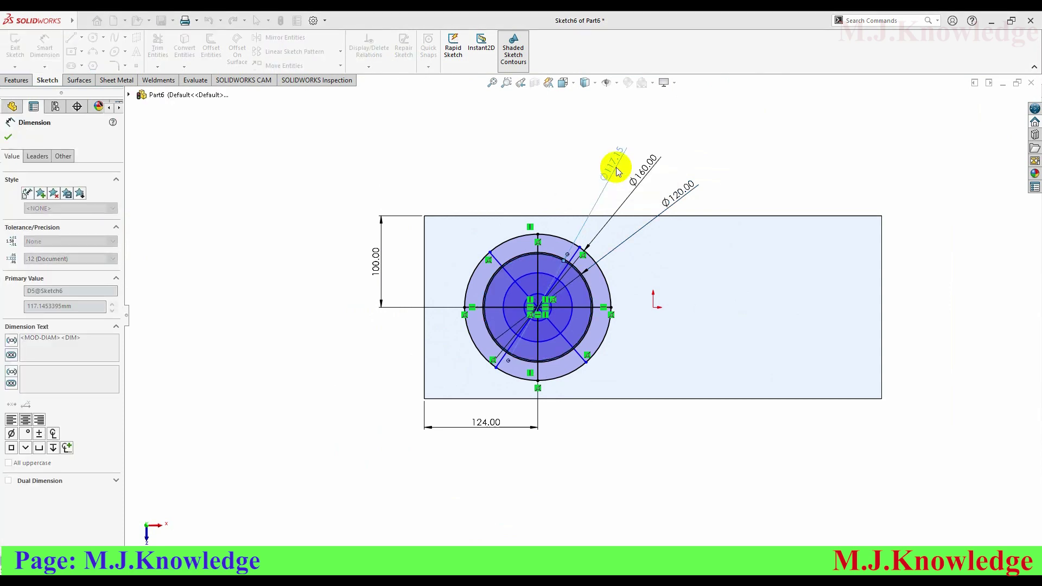
type("80")
key("Return")
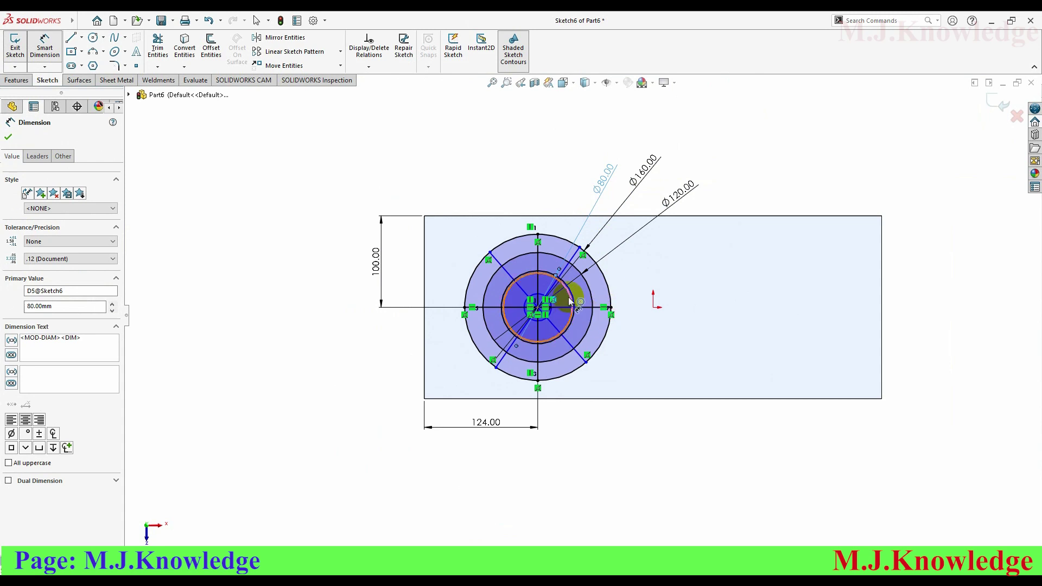
Dimension the fourth and innermost circles at 40 and 10 mm, then finish dimensioning
left_click(569, 305)
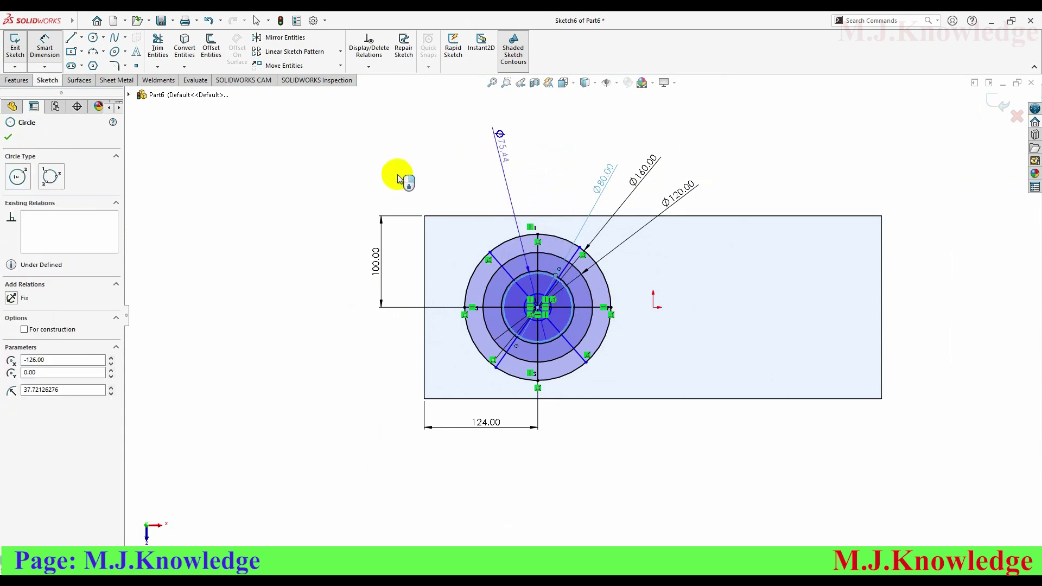
left_click(492, 161)
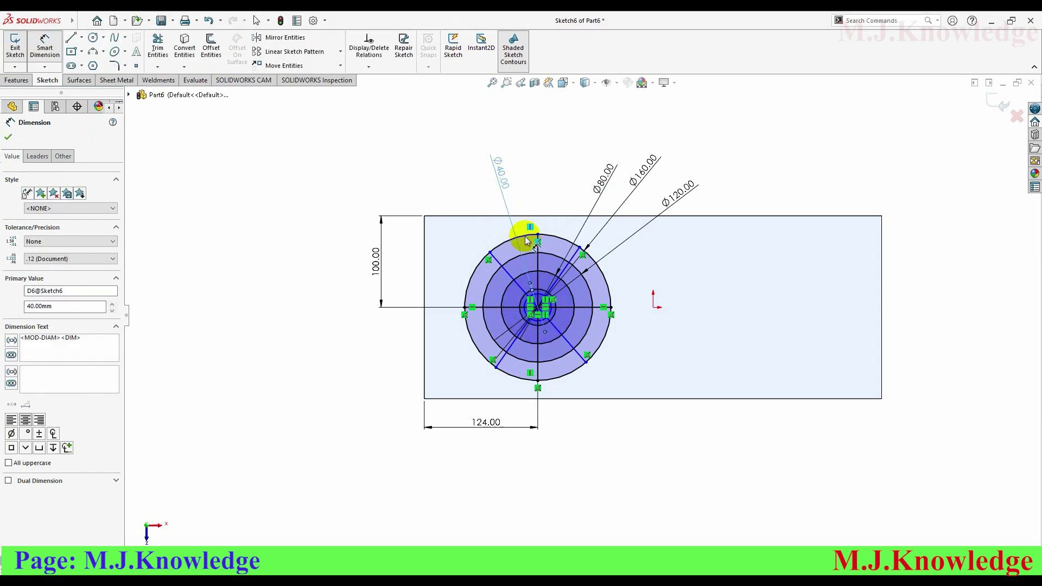
scroll(545, 304, "down", 3)
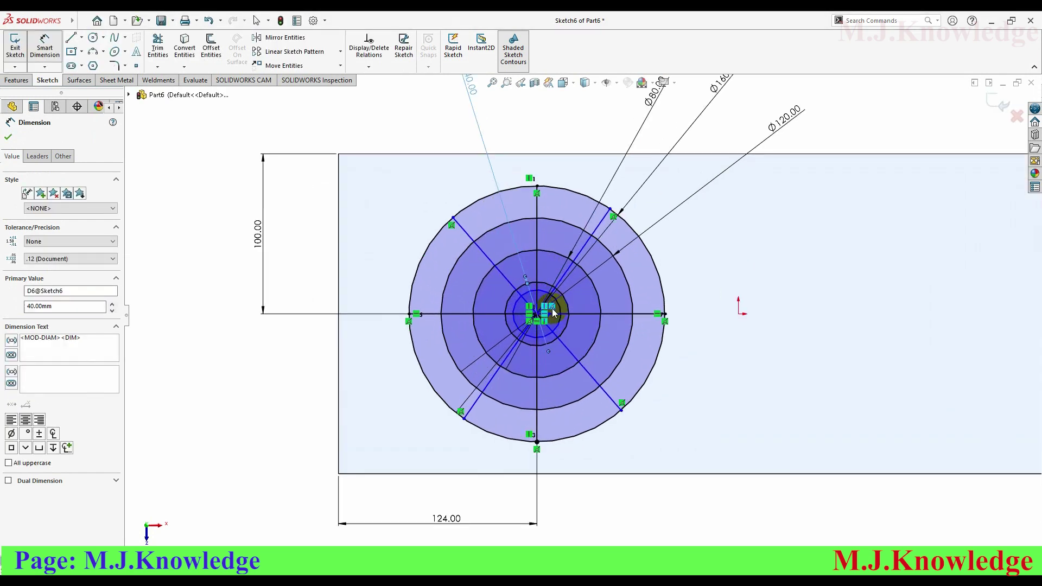
scroll(554, 313, "down", 3)
left_click(529, 321)
left_click(542, 272)
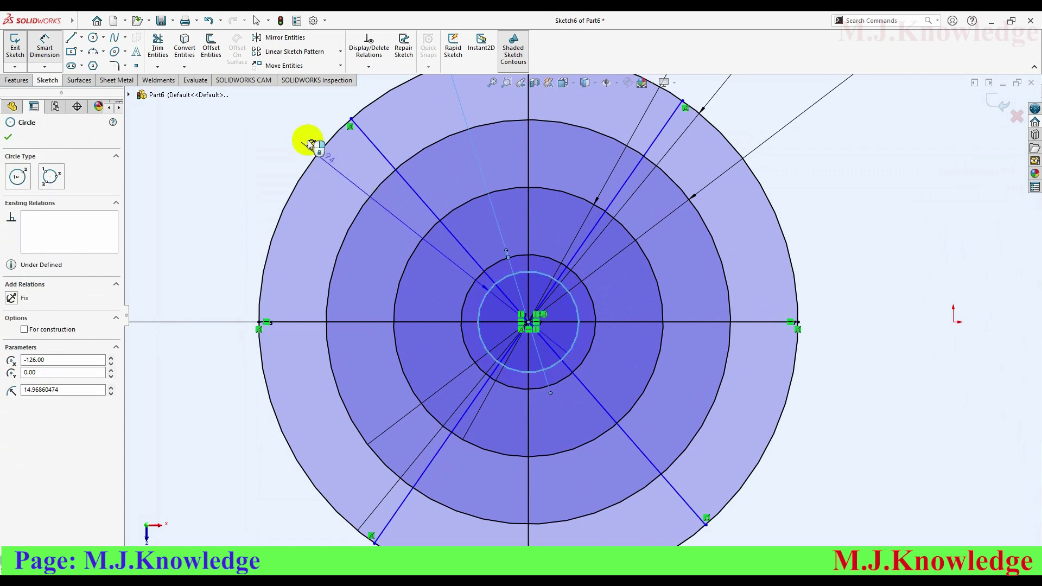
scroll(306, 139, "up", 2)
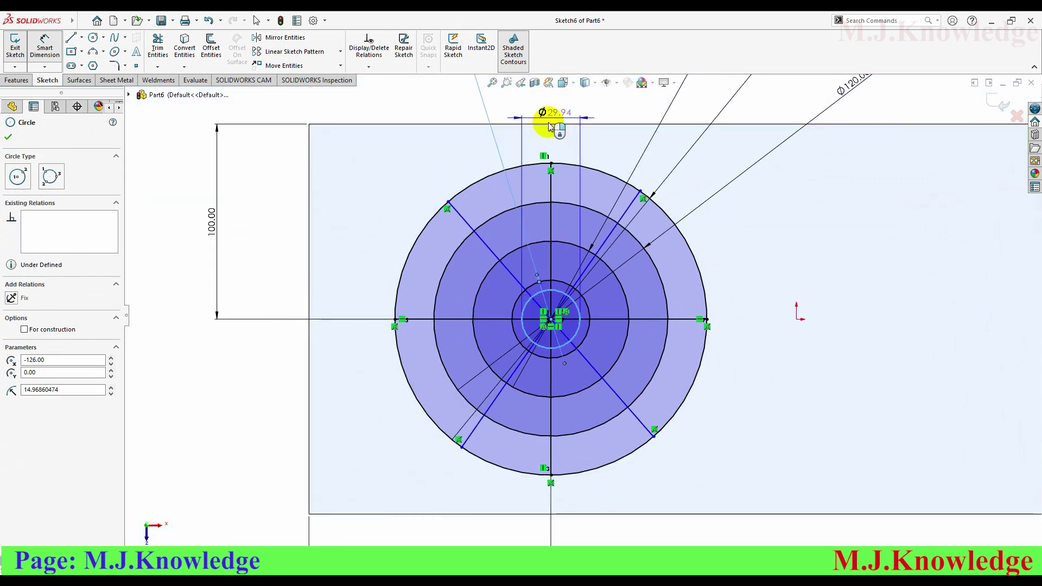
scroll(549, 126, "up", 3)
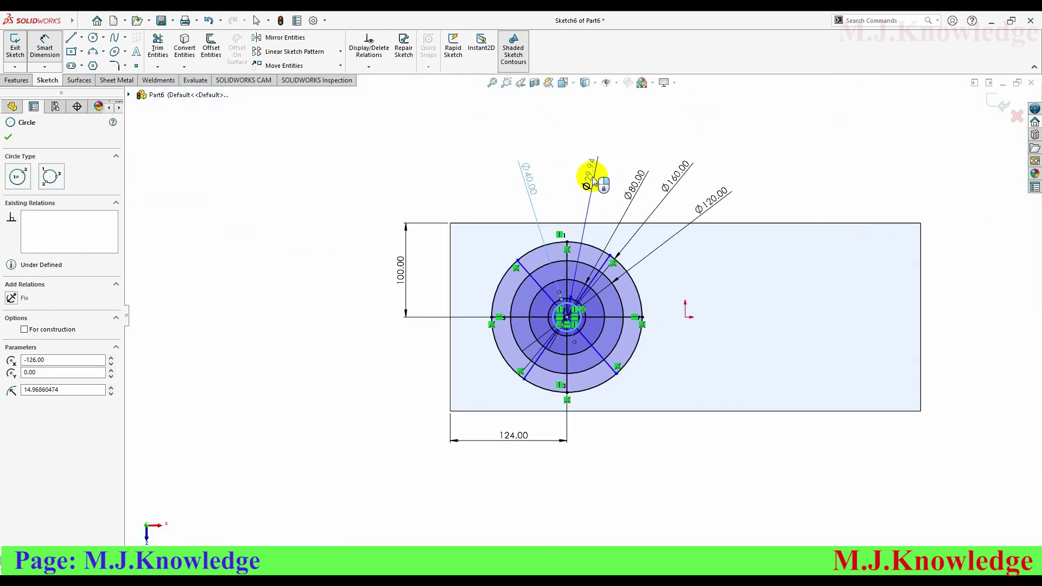
left_click(593, 179)
type("10")
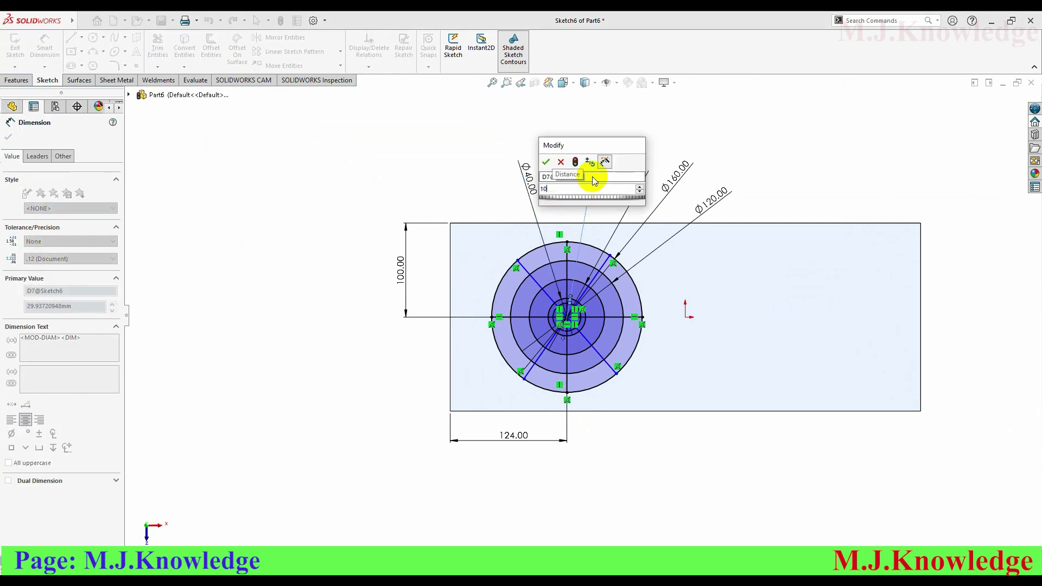
key("Return")
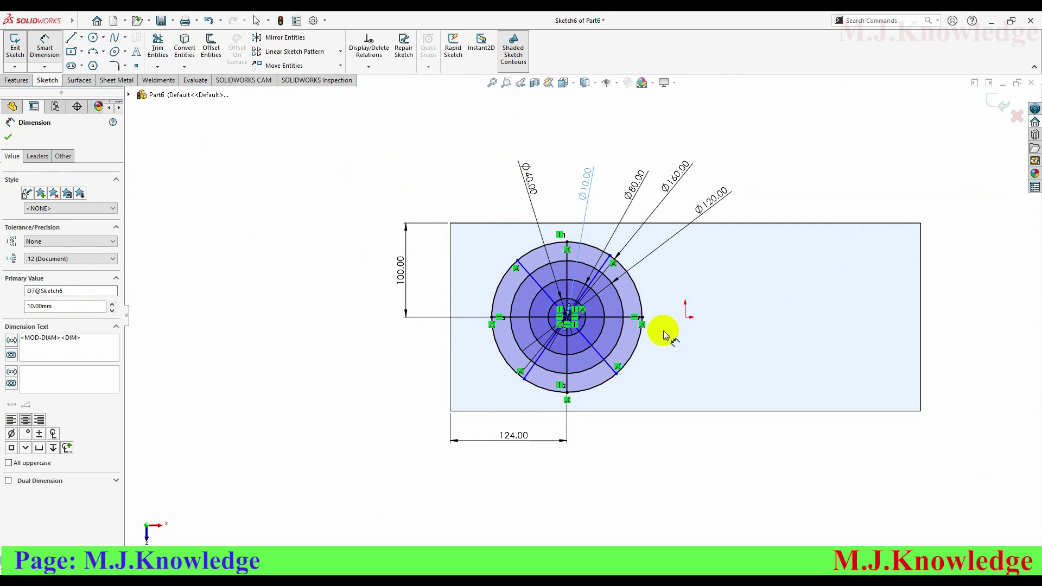
scroll(662, 334, "down", 2)
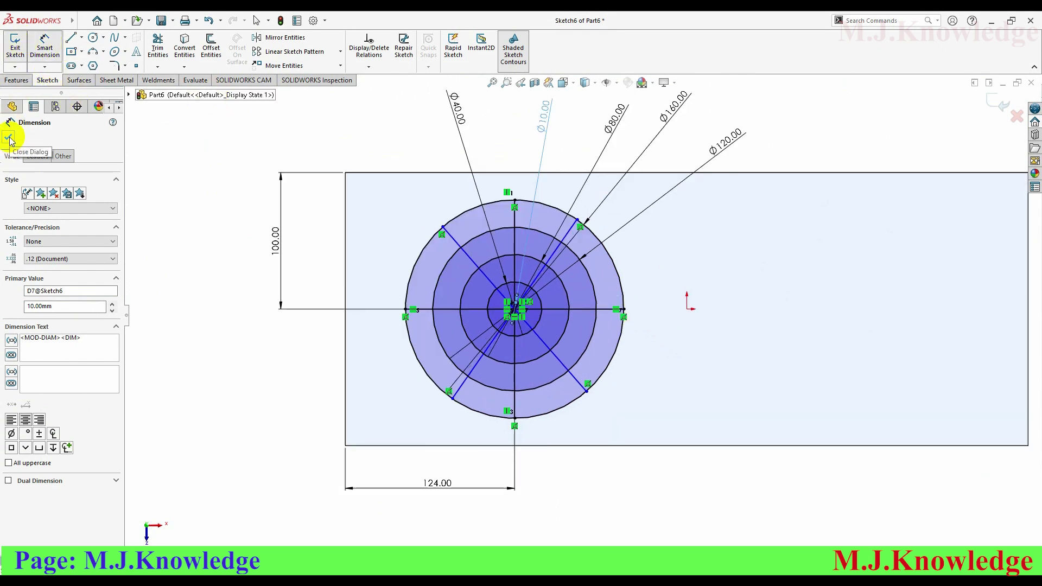
left_click(9, 138)
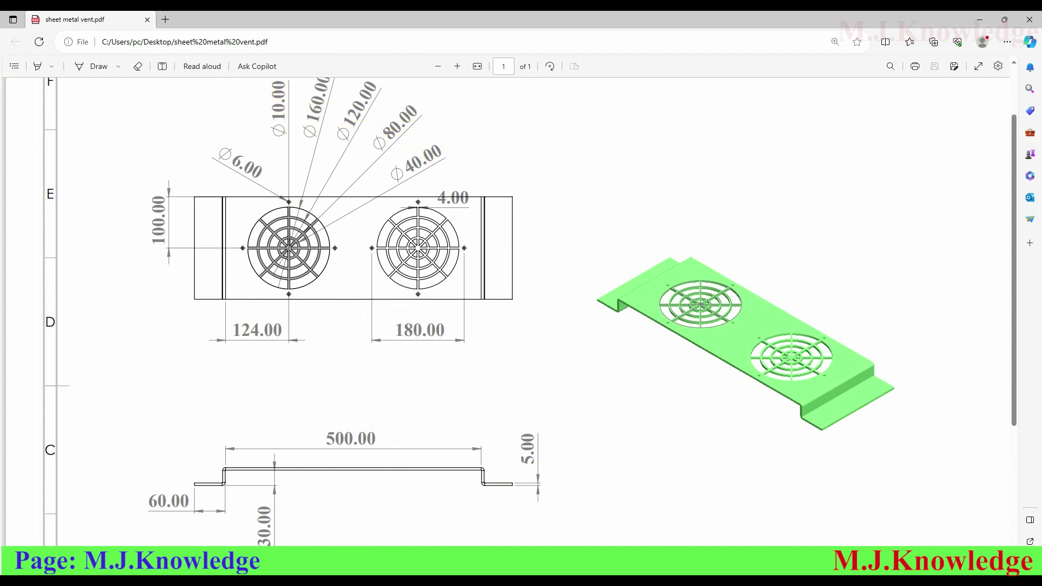
left_click(352, 537)
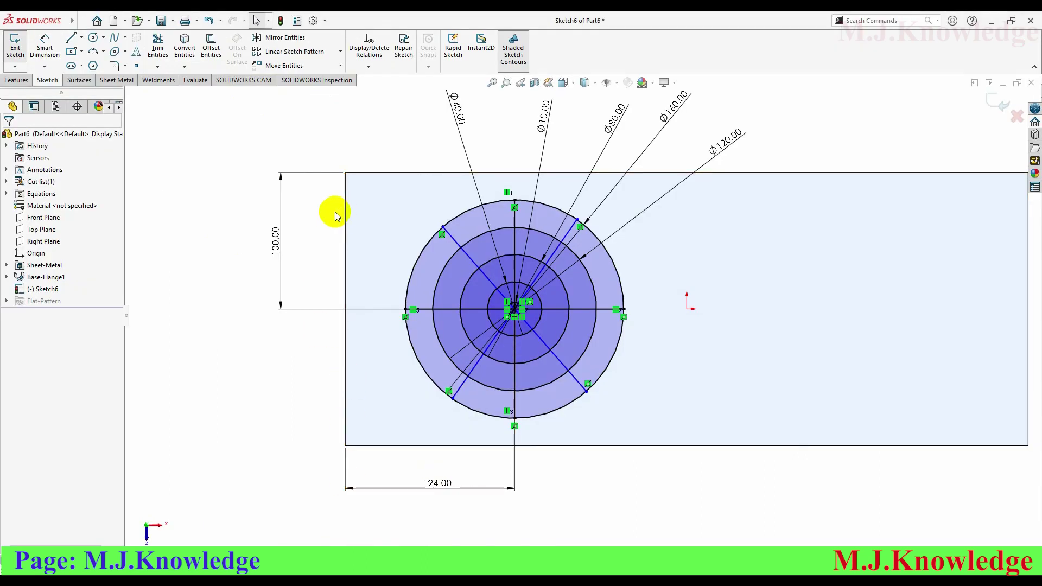
Dimension the left diagonal spoke at 45° from the vertical line
left_click(46, 48)
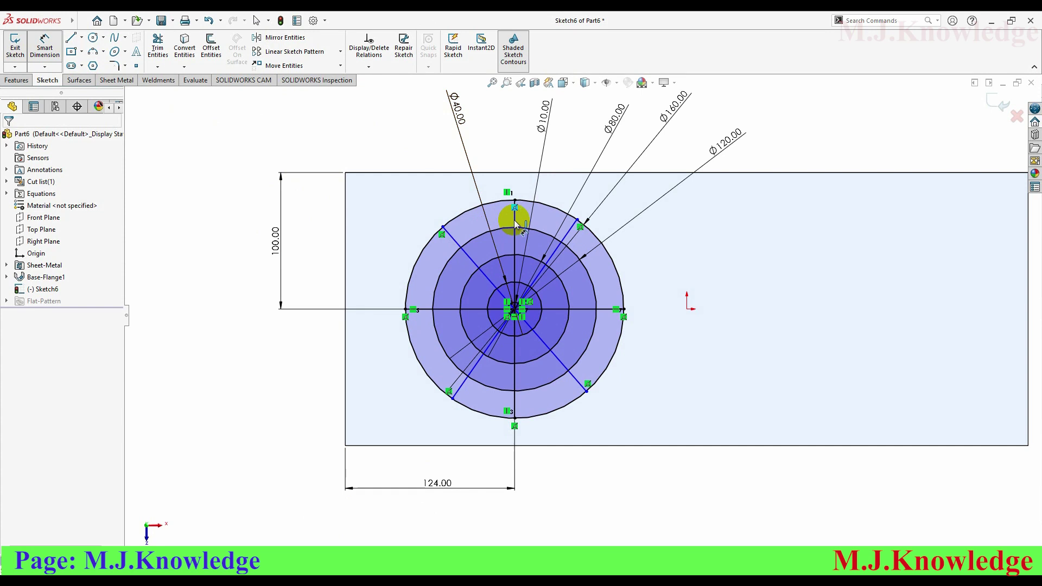
left_click(490, 231)
left_click(456, 242)
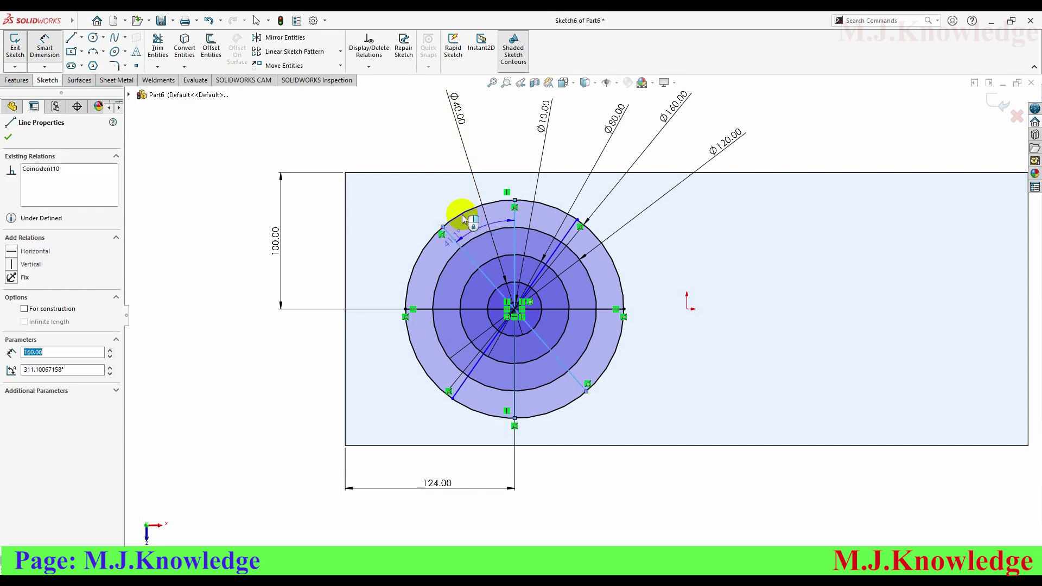
left_click(444, 158)
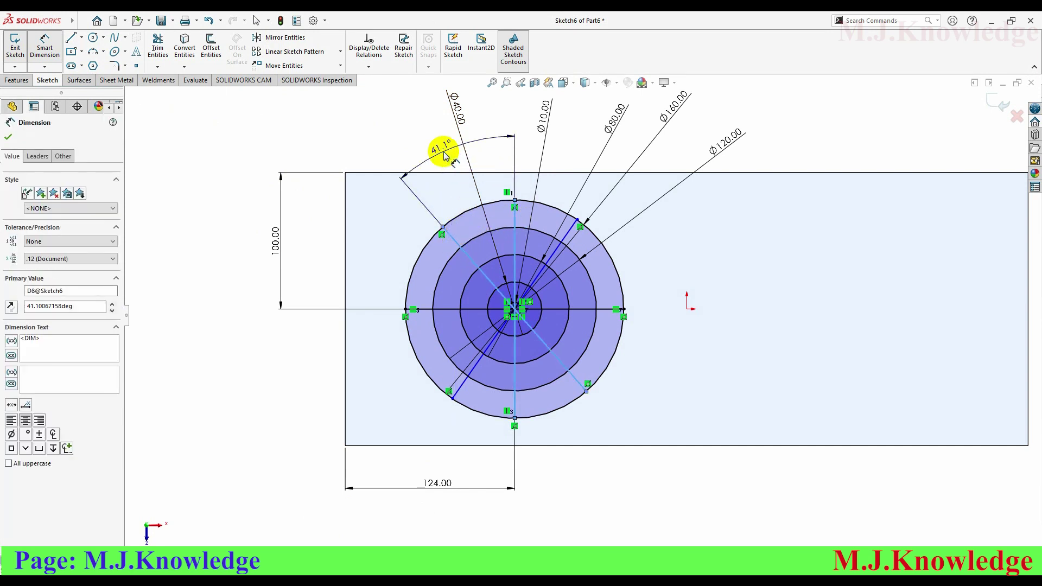
type("45")
key("Return")
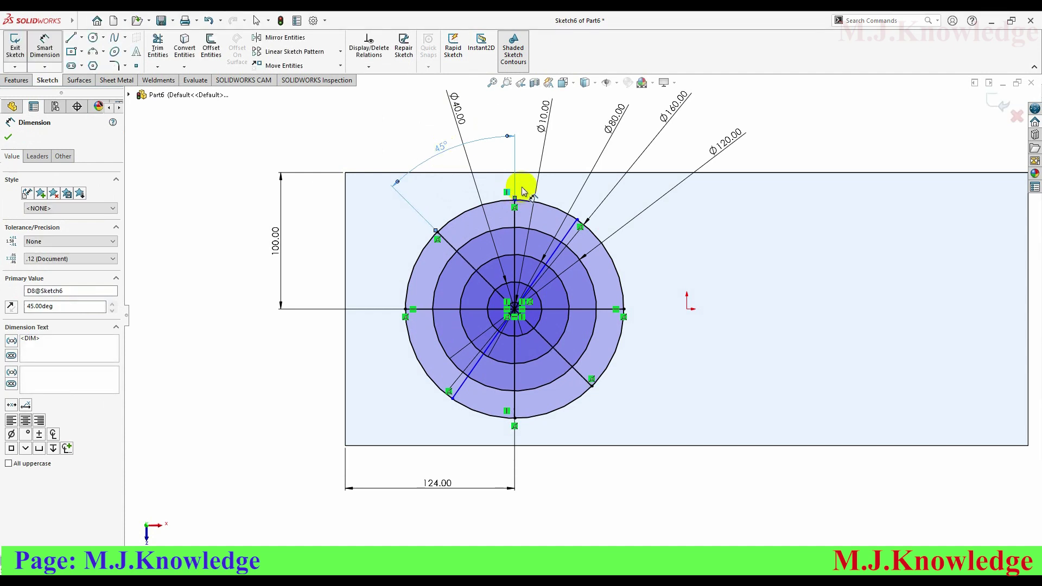
Dimension the right diagonal spoke at 45° from the vertical line
left_click(516, 228)
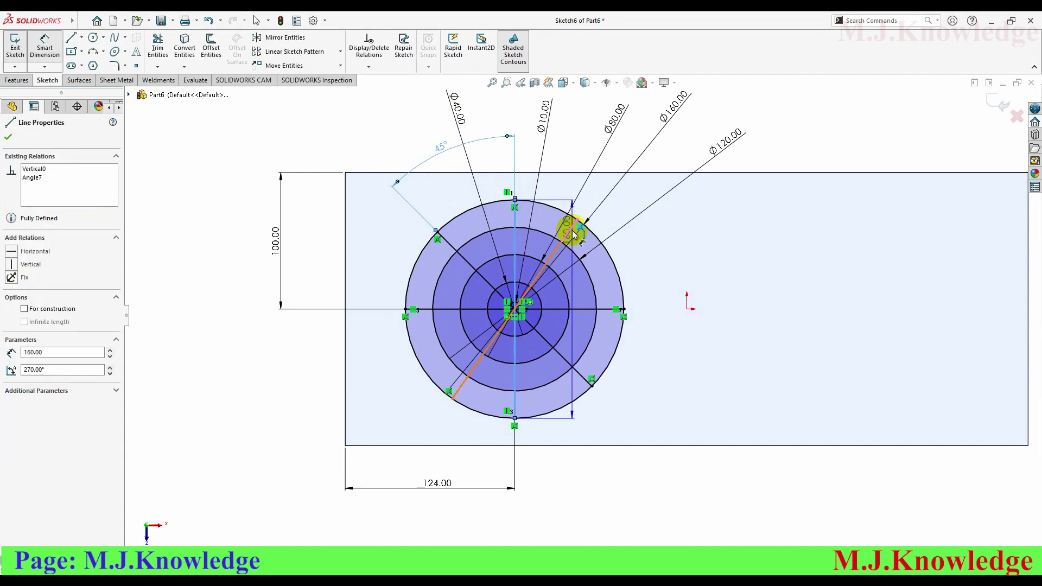
left_click(572, 233)
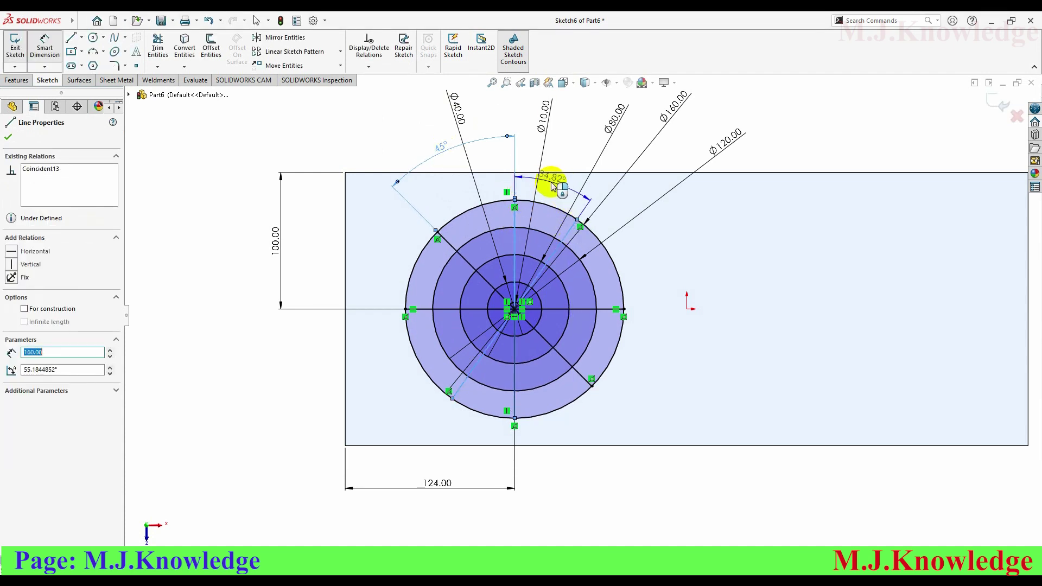
left_click(554, 187)
type("450")
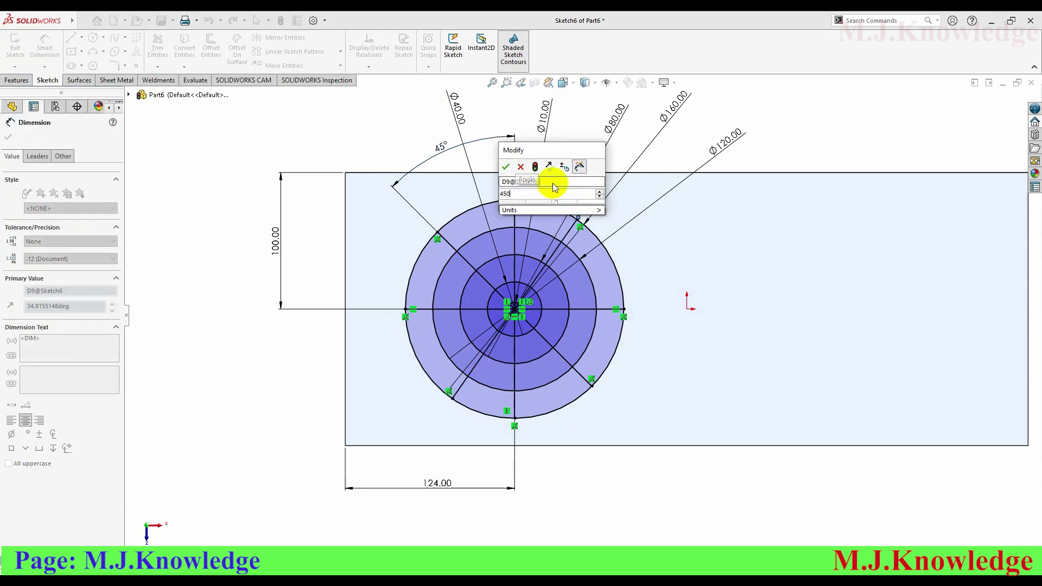
key("BackSpace")
key("Return")
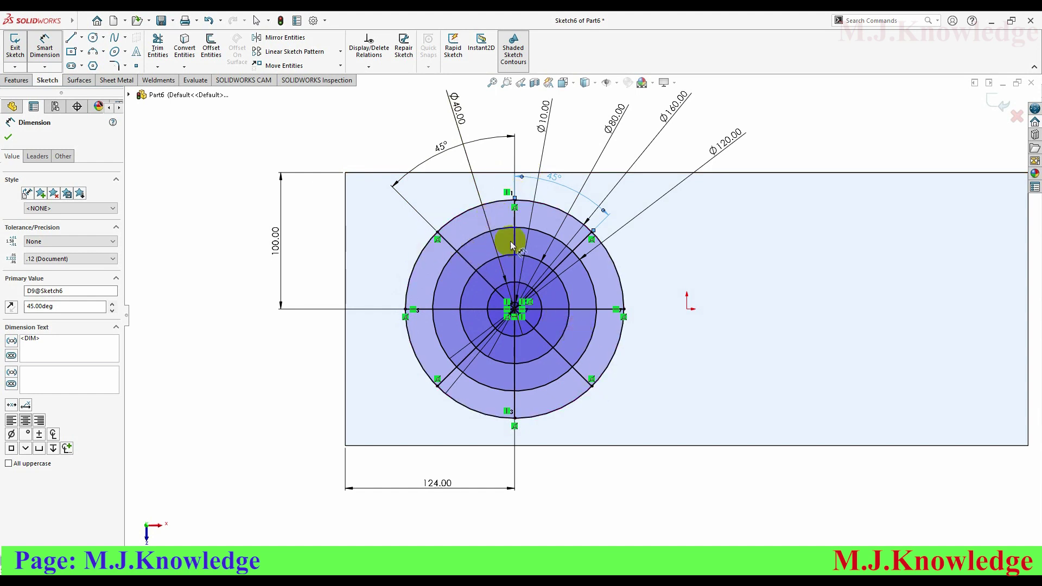
left_click(8, 139)
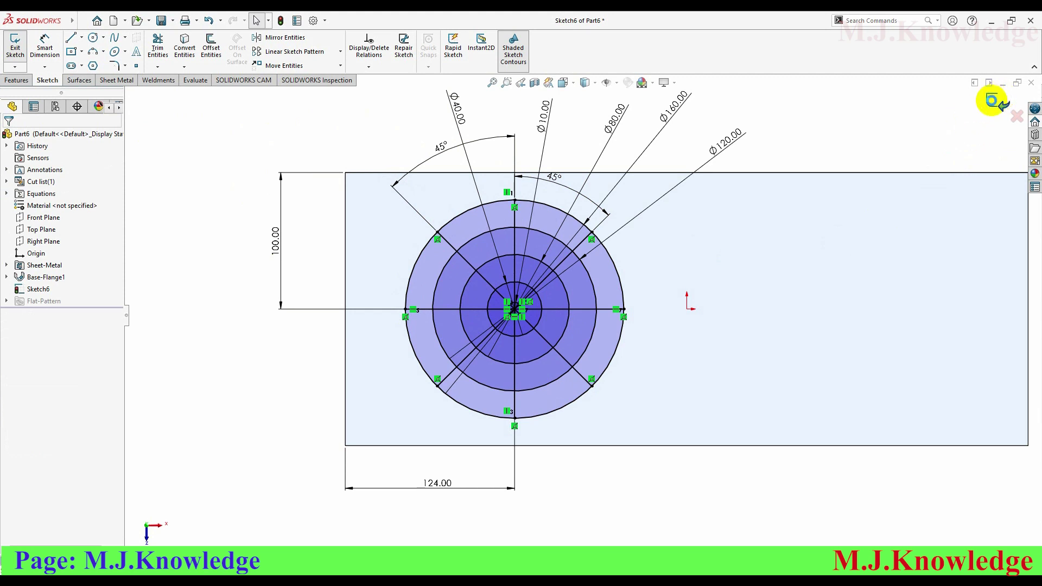
Exit the grille sketch and show the plate in isometric view with Ctrl+7
left_click(992, 100)
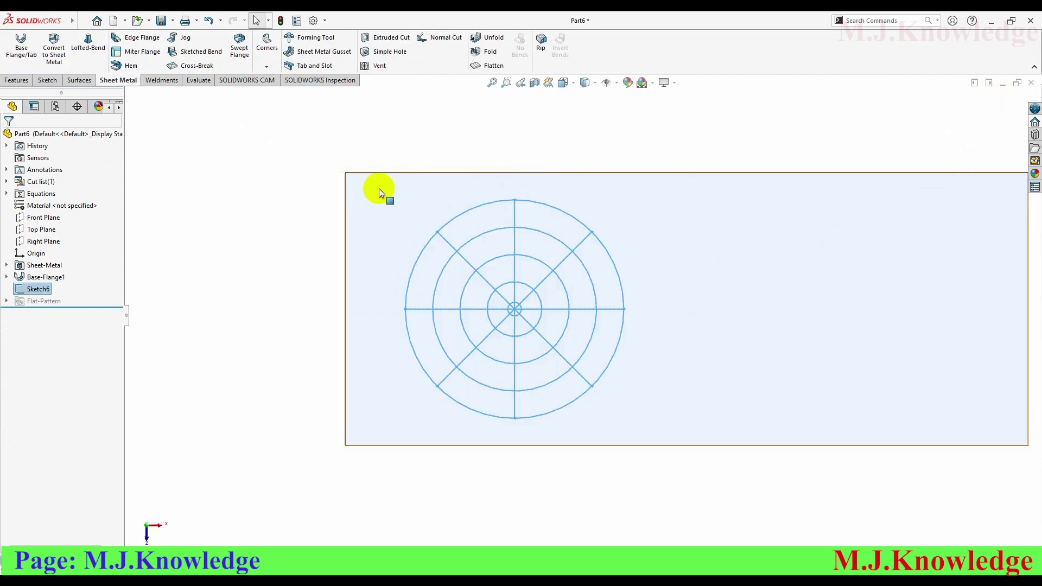
scroll(756, 432, "up", 3)
scroll(779, 359, "down", 1)
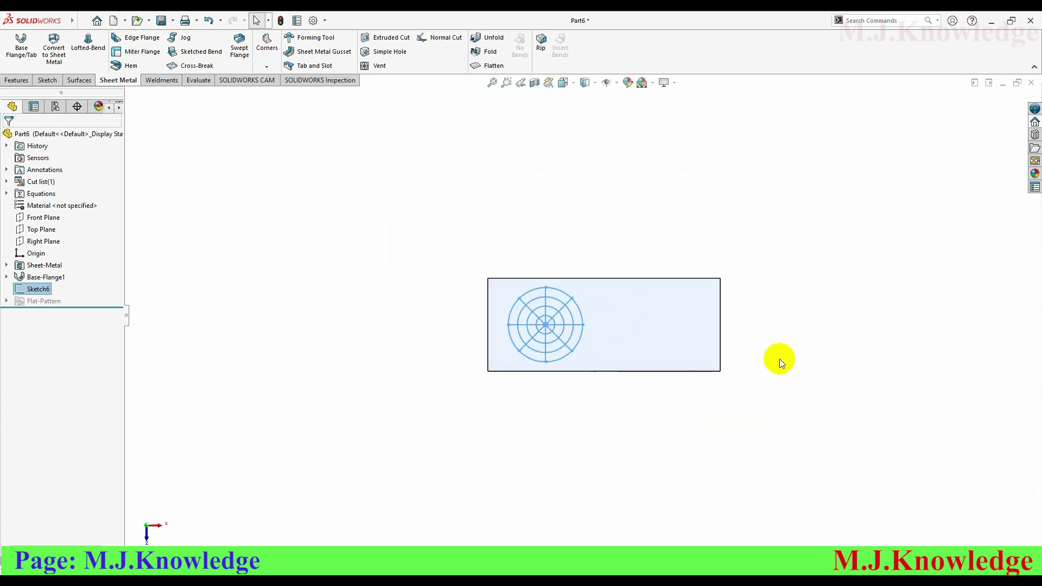
scroll(591, 275, "down", 1)
scroll(603, 282, "down", 2)
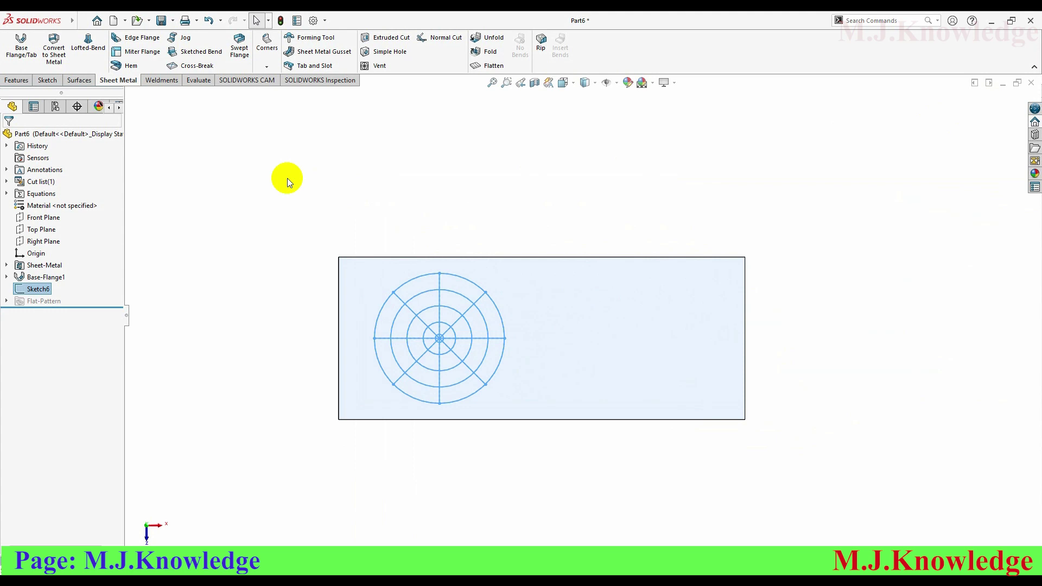
key("ctrl+7")
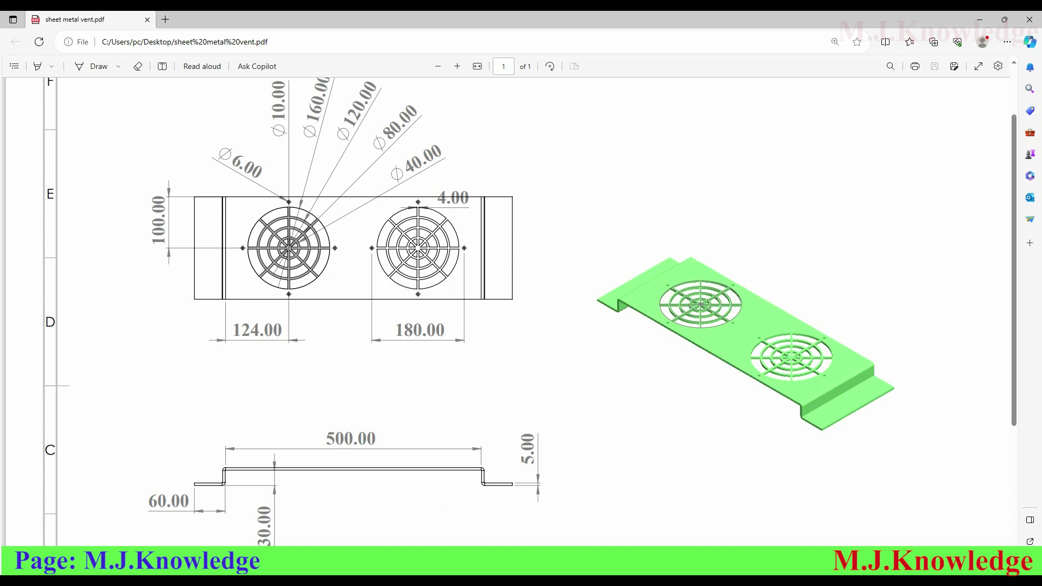
left_click(366, 548)
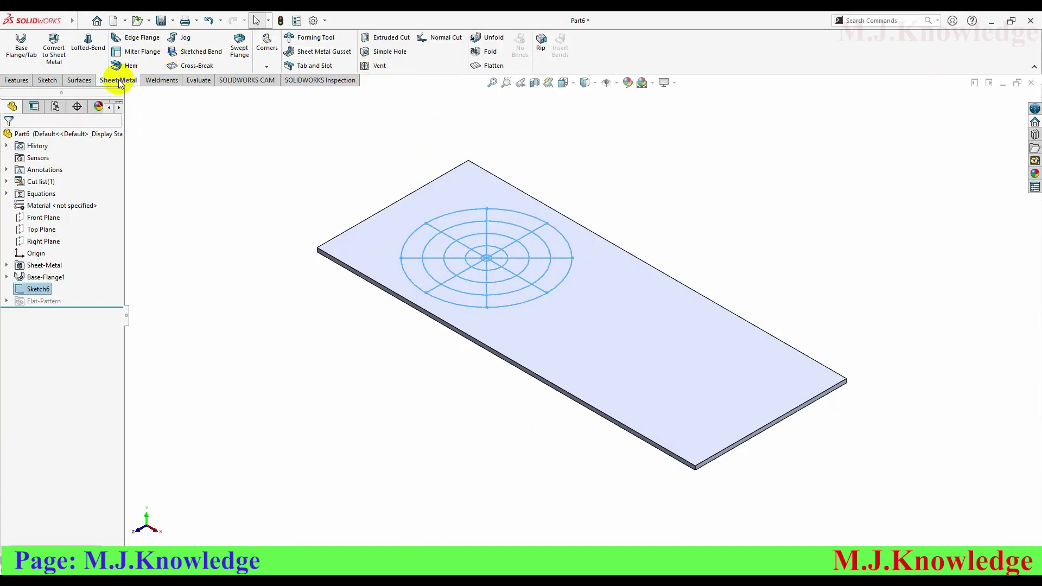
Start a Vent feature bounded by the outer circle with a 4 mm rib width
left_click(380, 67)
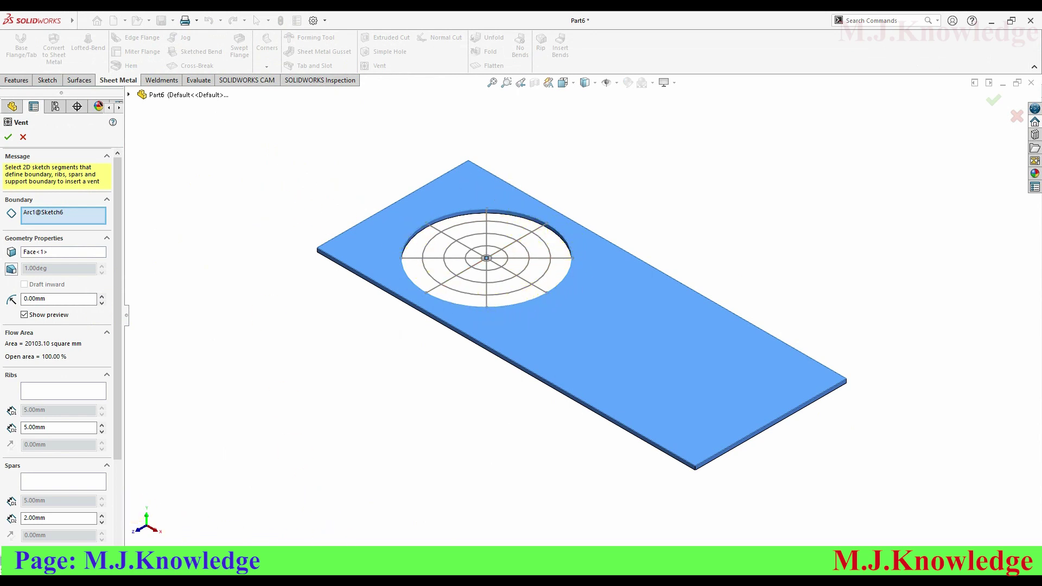
left_click(39, 392)
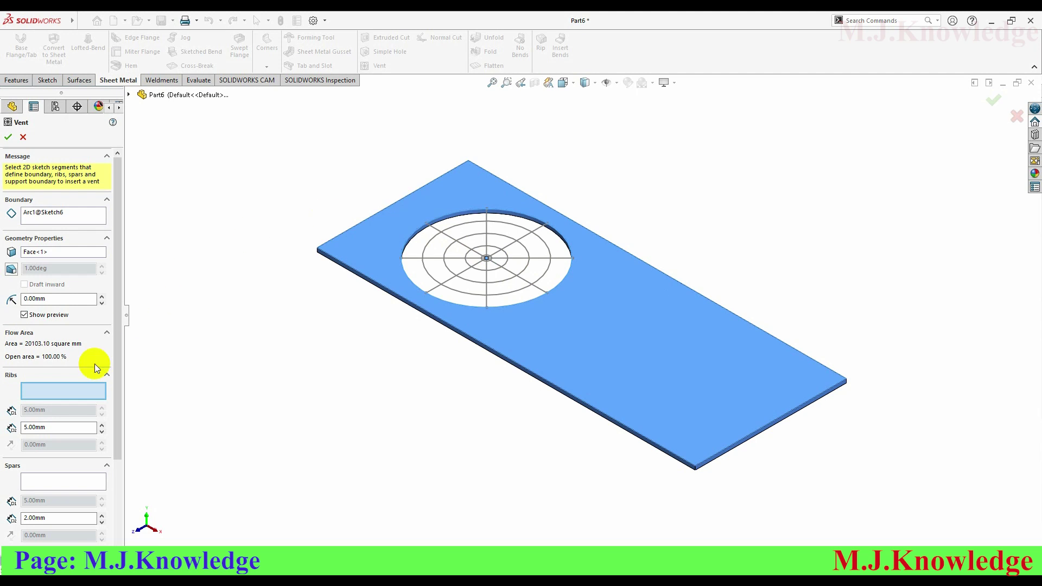
double_click(49, 430)
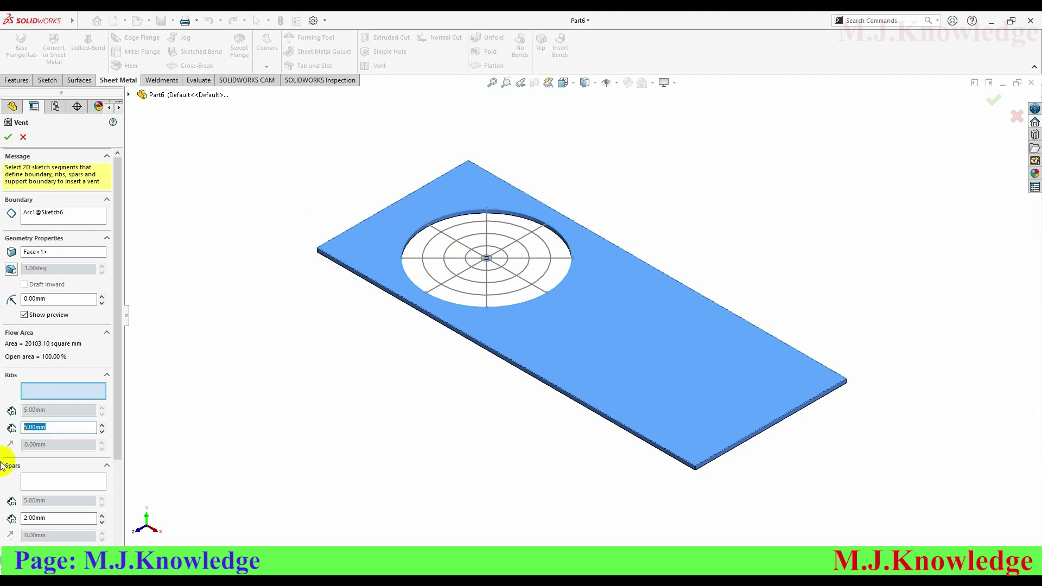
type("4")
key("Return")
Use both diagonals, the vertical and horizontal lines as vent ribs; set spar width 4 mm
left_click(433, 228)
left_click(486, 216)
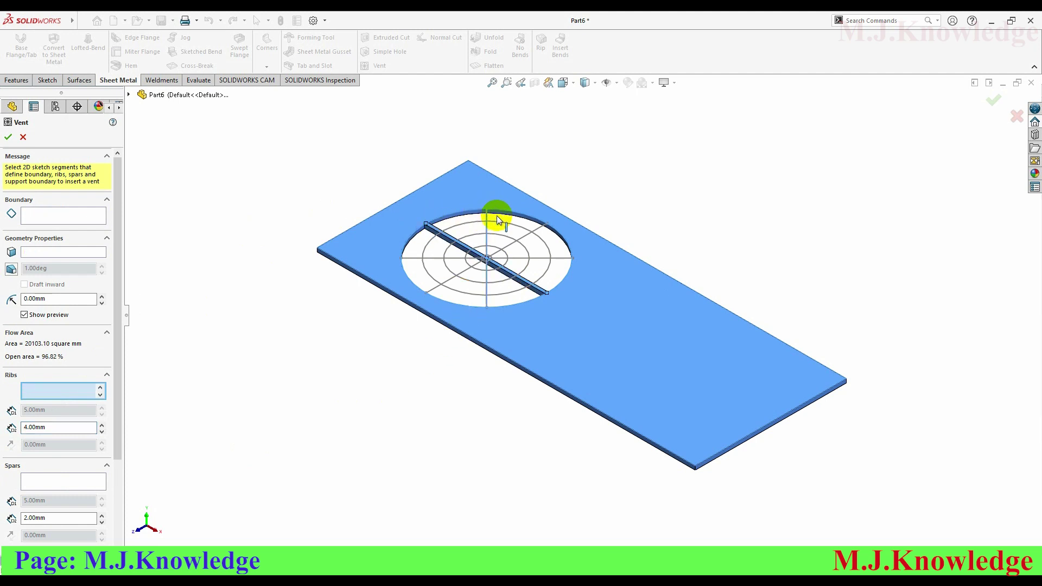
left_click(561, 260)
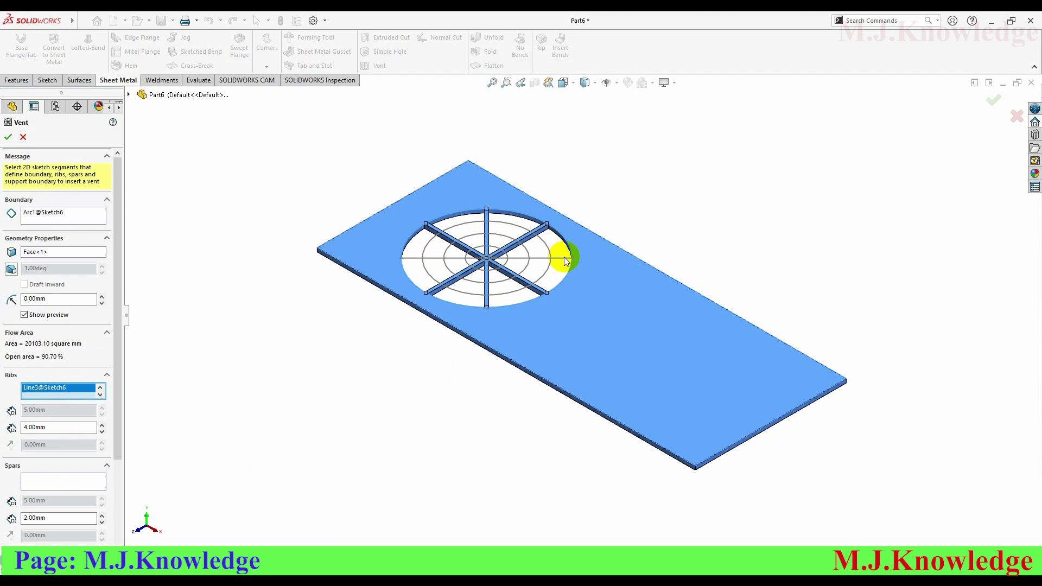
left_click(562, 262)
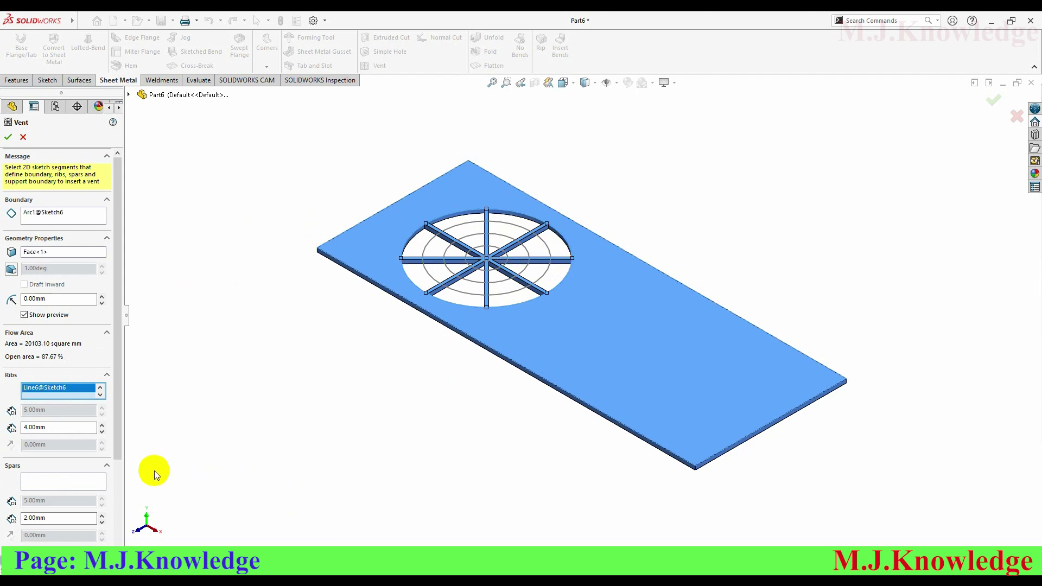
scroll(116, 297, "down", 3)
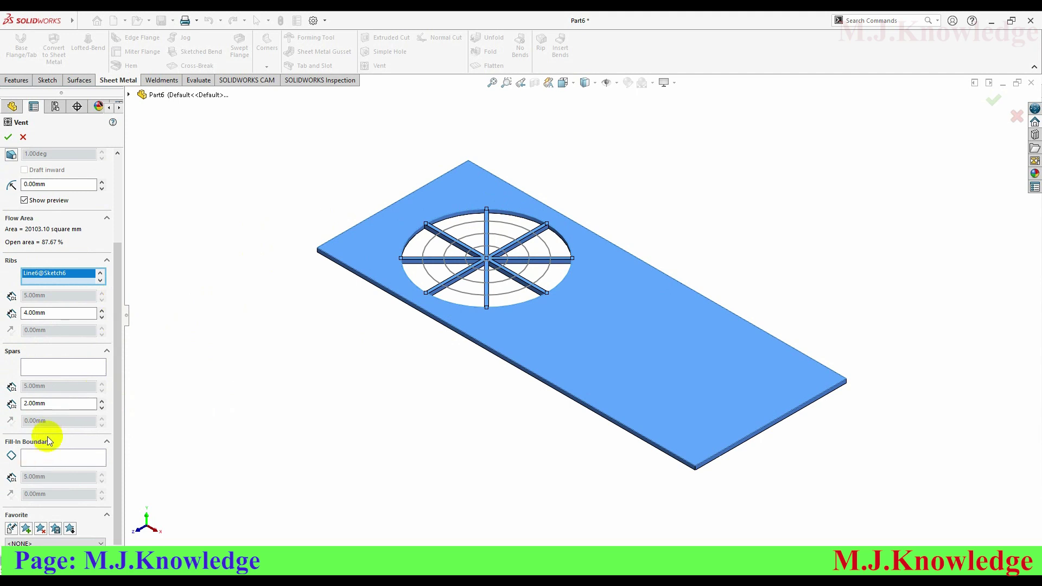
left_click(54, 367)
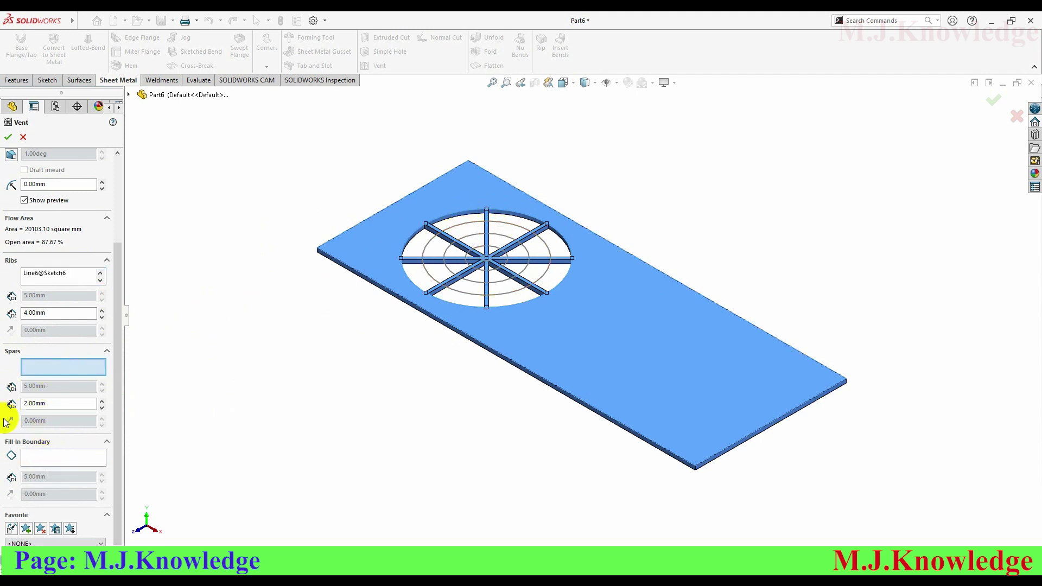
double_click(38, 403)
type("4")
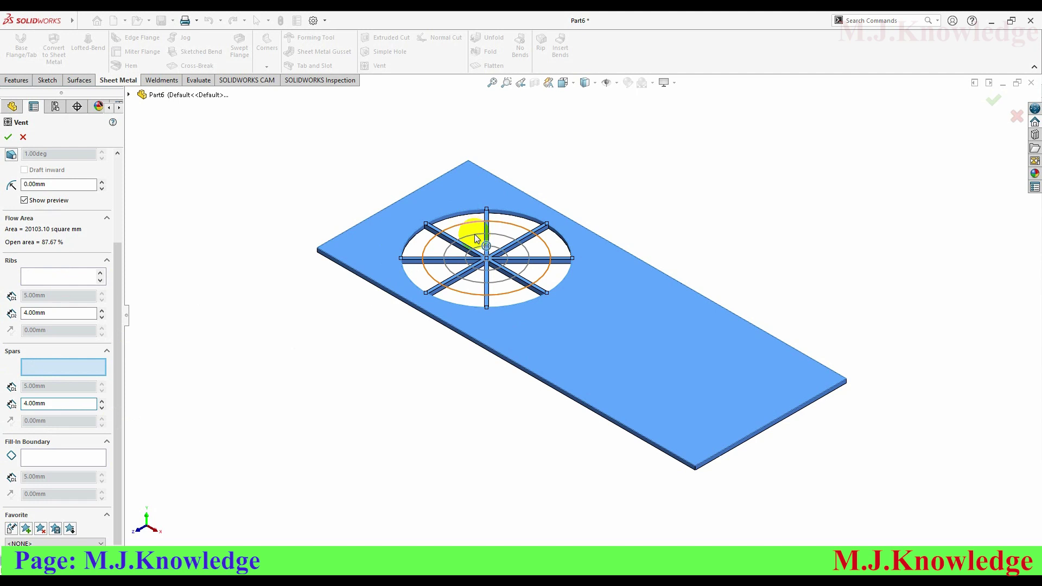
Add the outer and inner circles as spars and the 10 mm centre circle as fill-in
left_click(475, 239)
left_click(481, 249)
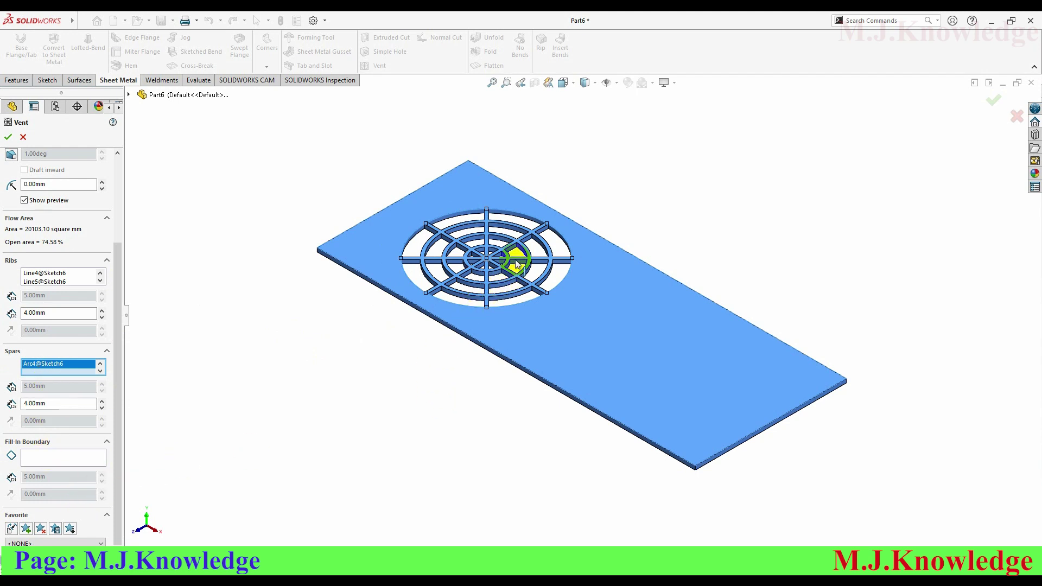
scroll(486, 270, "down", 3)
scroll(483, 274, "down", 3)
scroll(481, 272, "down", 3)
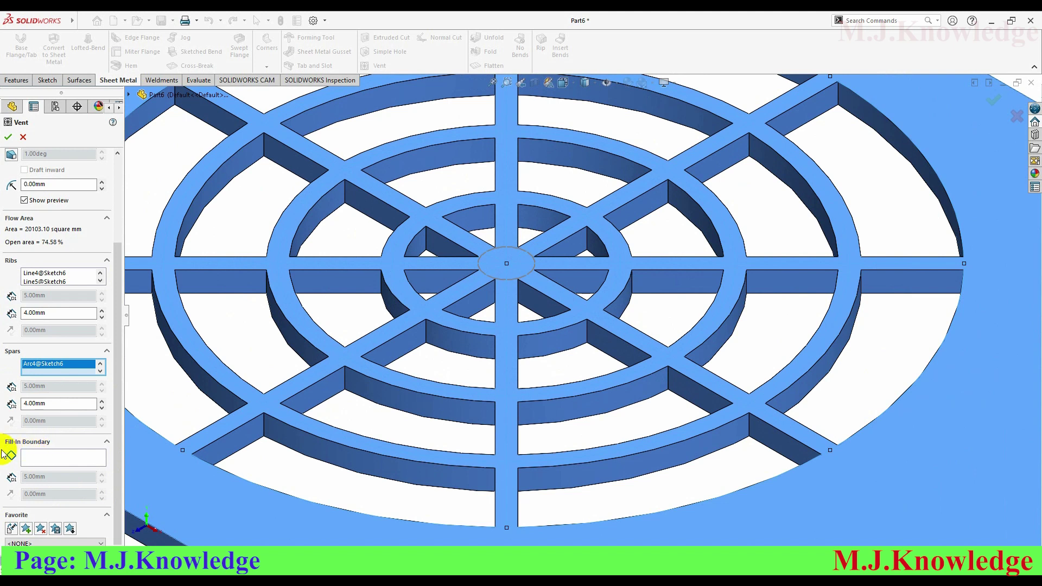
left_click(46, 458)
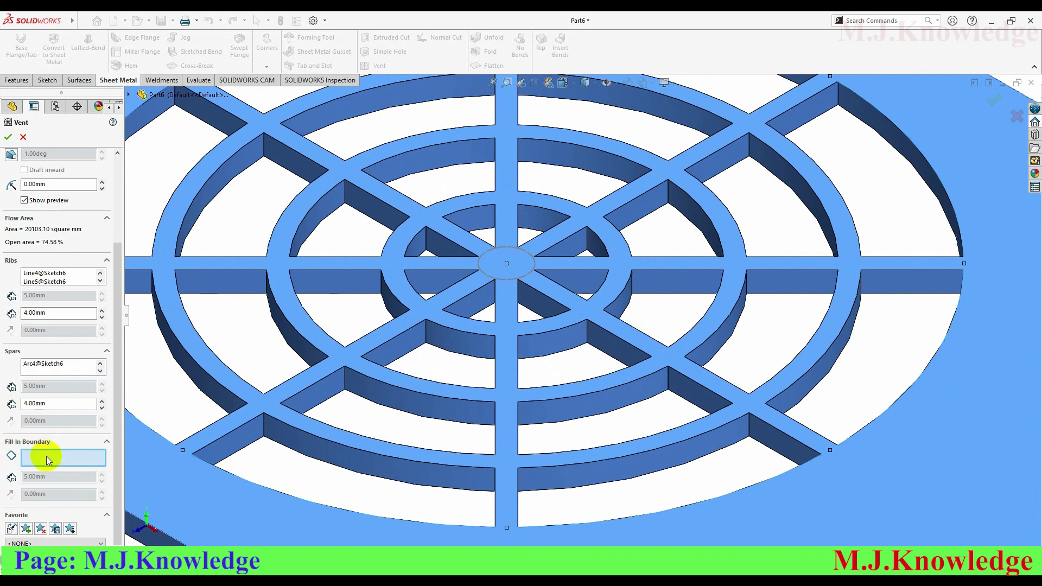
left_click(500, 251)
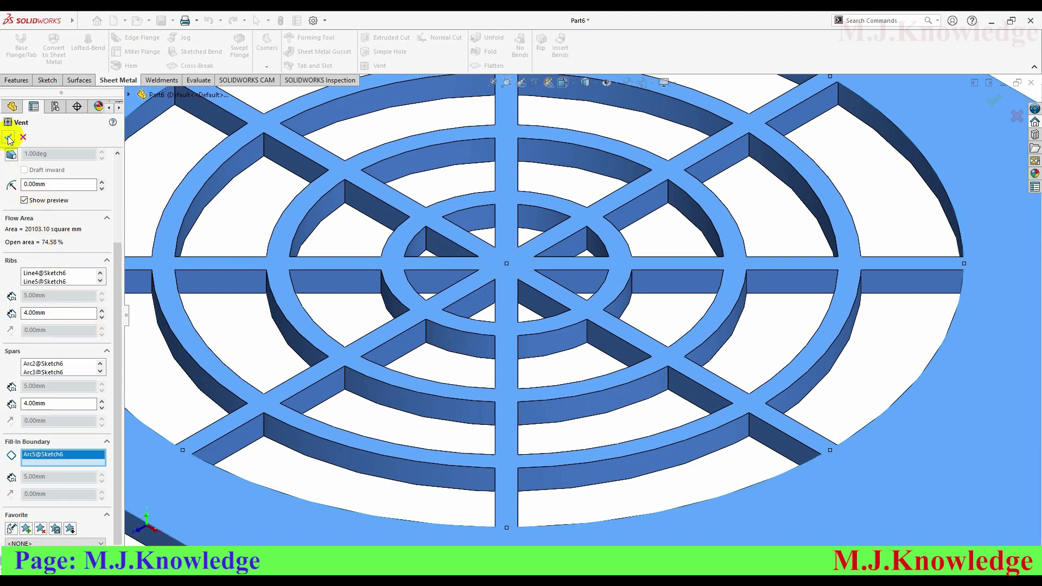
left_click_drag(569, 284, 498, 274)
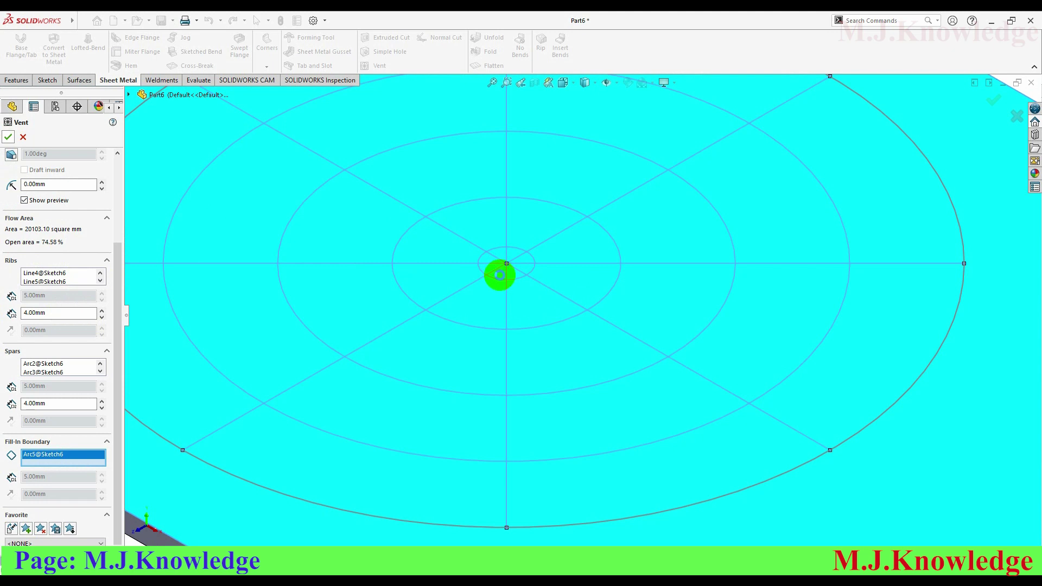
Accept the Vent1 feature and attempt a face-on view with Ctrl+8
right_click(678, 233)
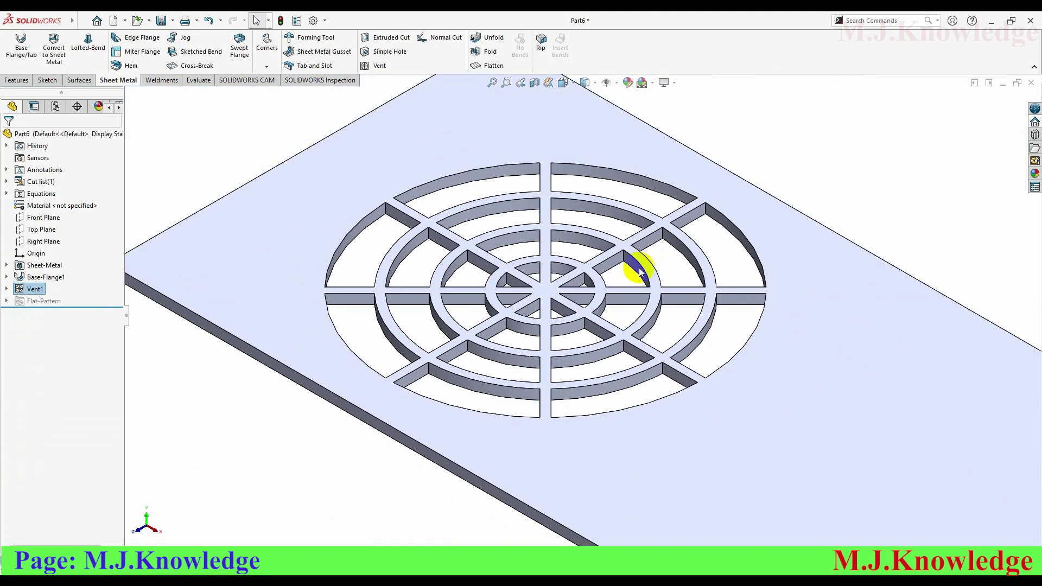
scroll(622, 302, "down", 2)
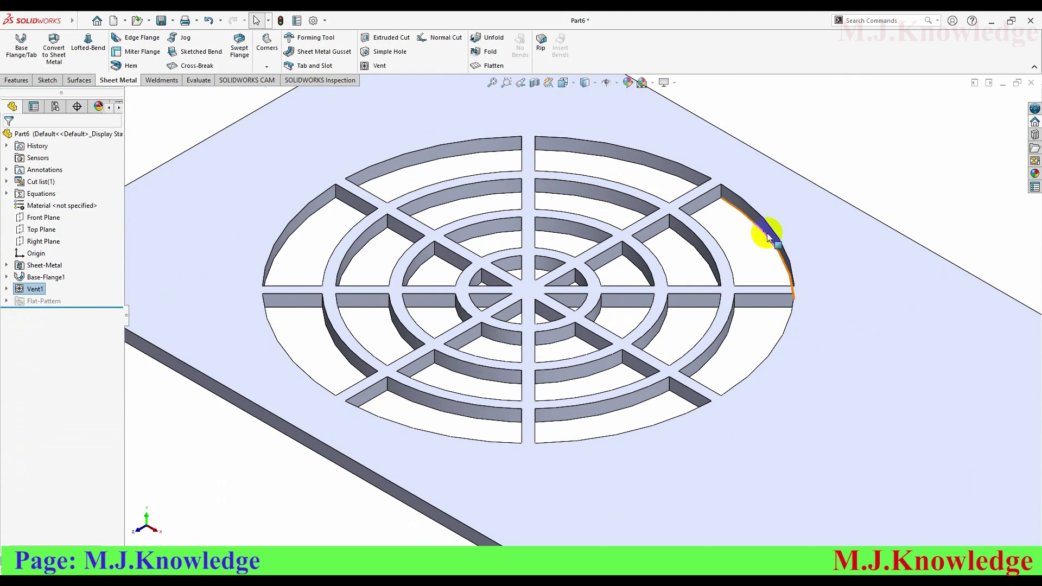
scroll(634, 309, "up", 3)
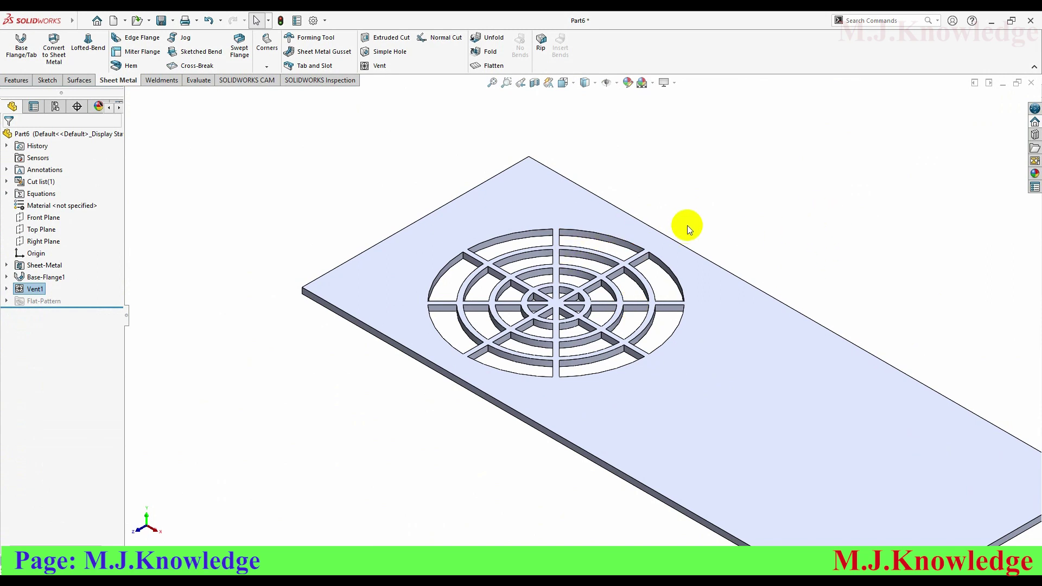
key("ctrl+8")
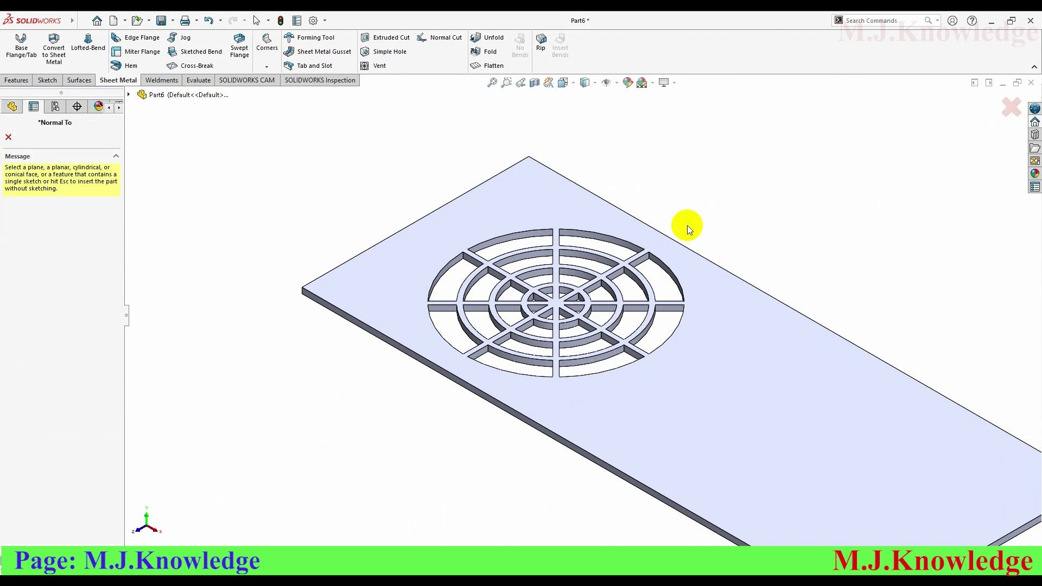
key("Escape")
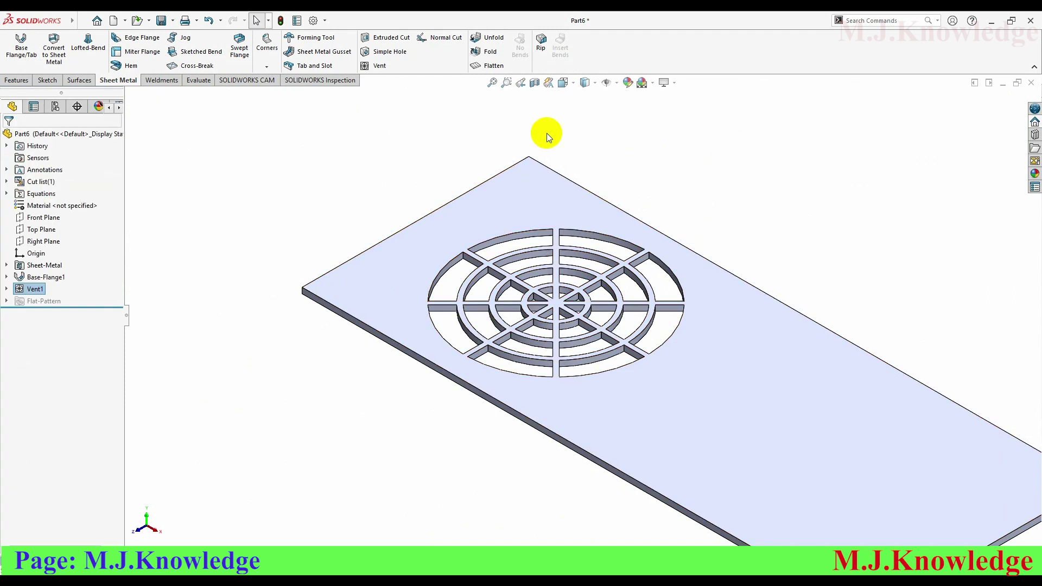
Cycle through square-on, edge-on and front views, then zoom in on the vent
left_click(571, 86)
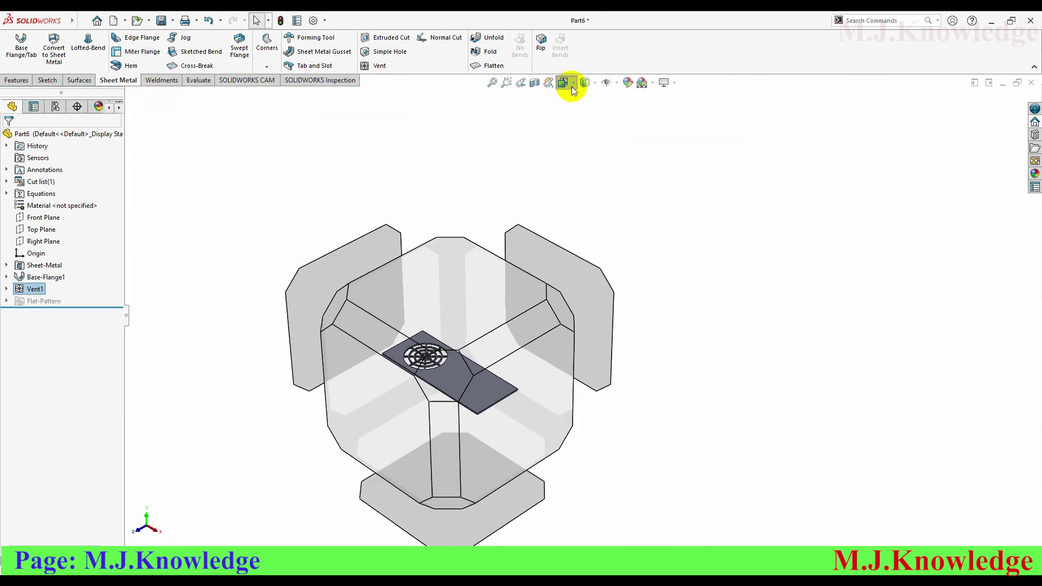
left_click(621, 143)
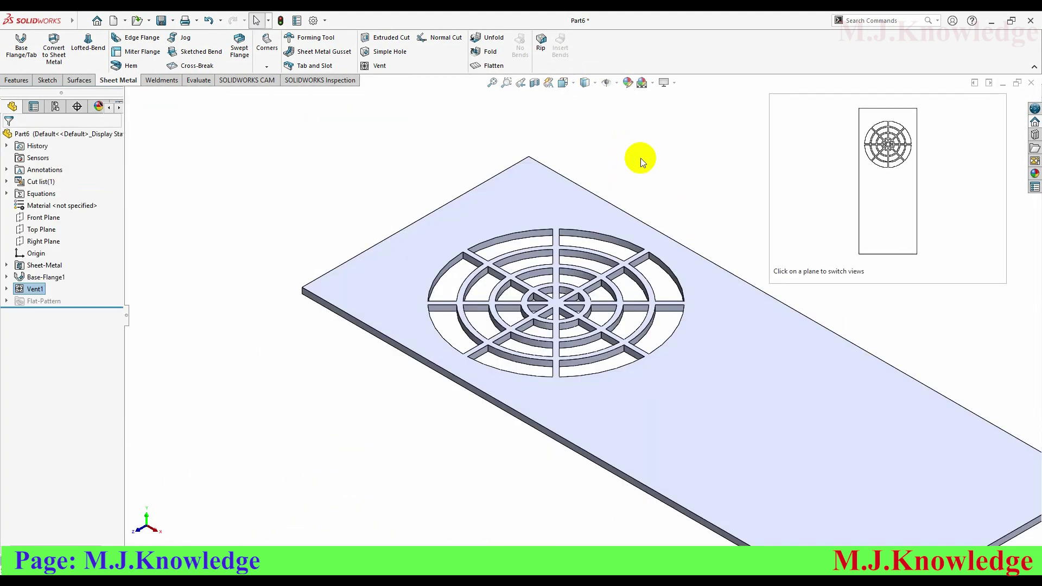
left_click(573, 83)
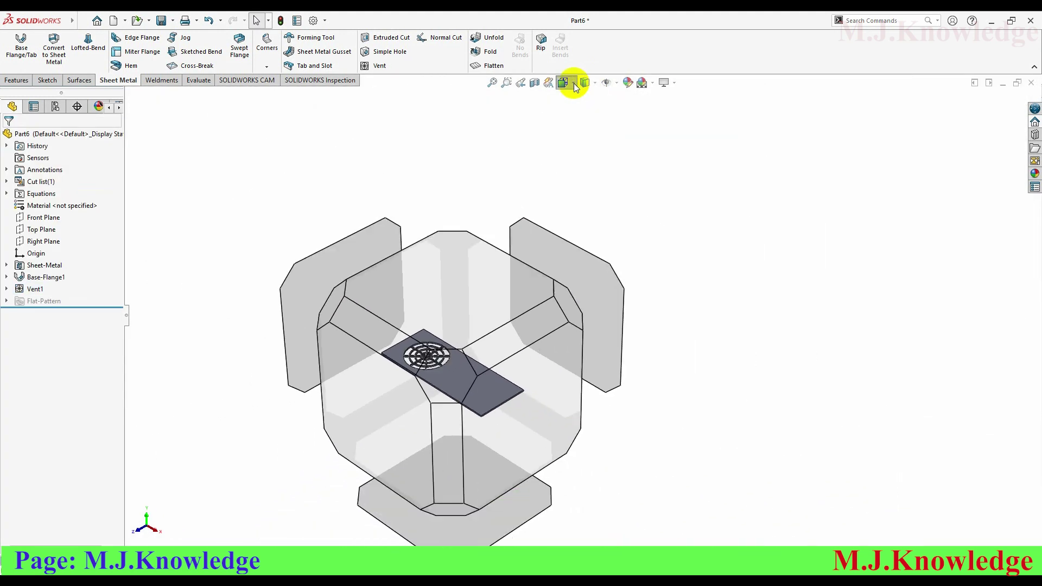
left_click(625, 143)
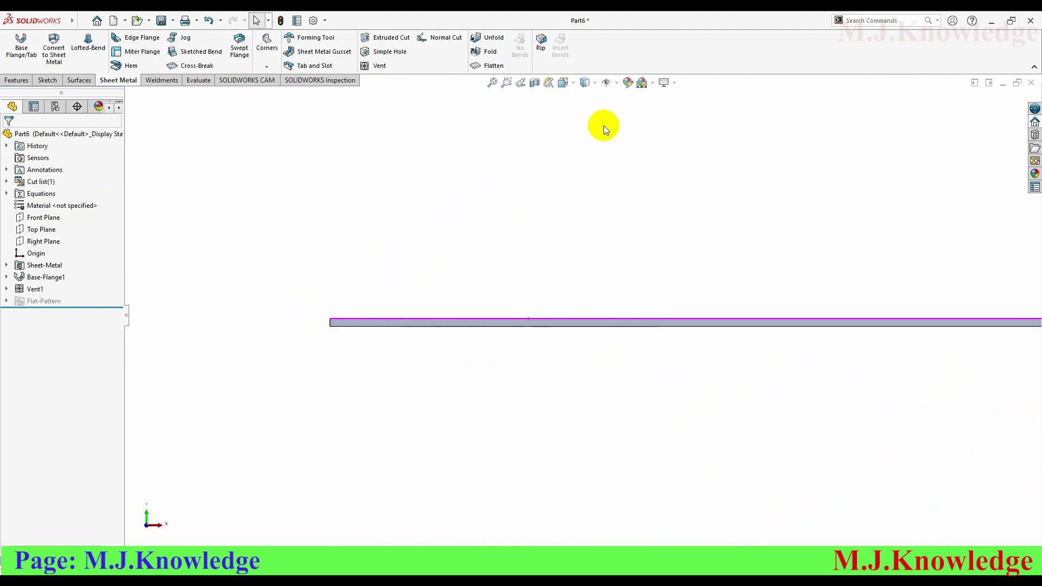
left_click(575, 84)
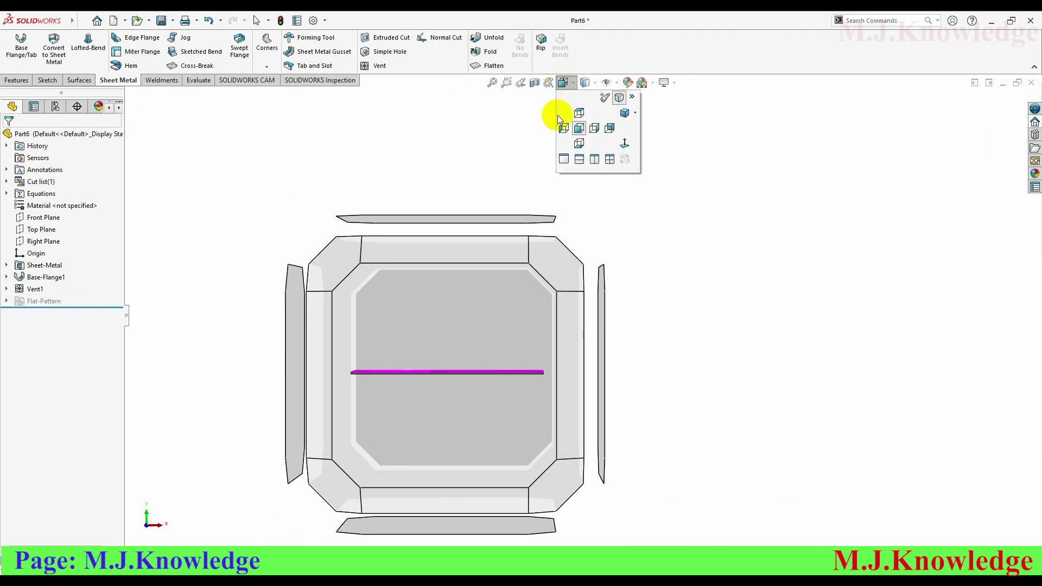
left_click(580, 112)
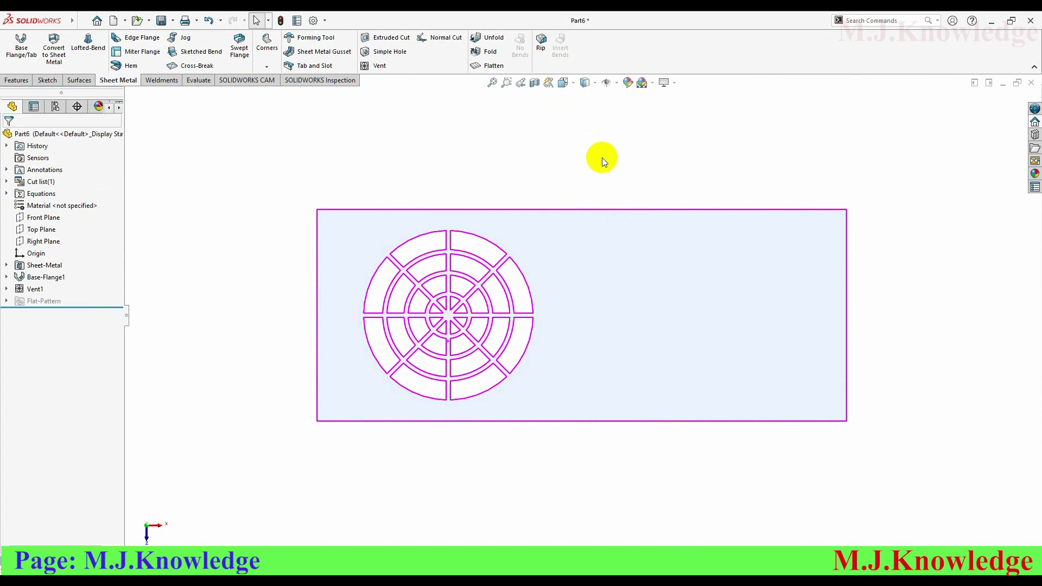
left_click(768, 179)
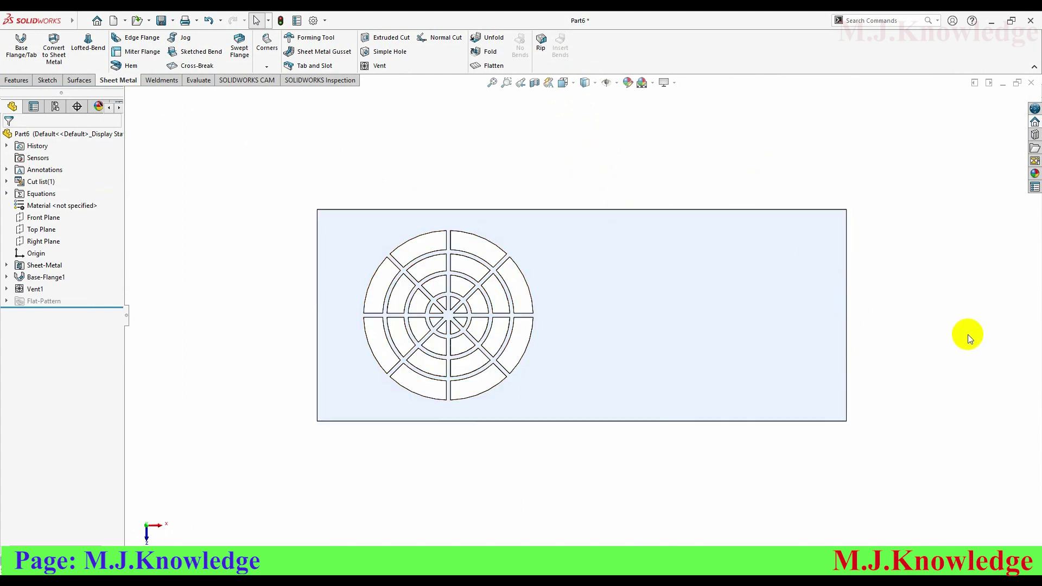
scroll(495, 349, "down", 1)
scroll(500, 353, "down", 1)
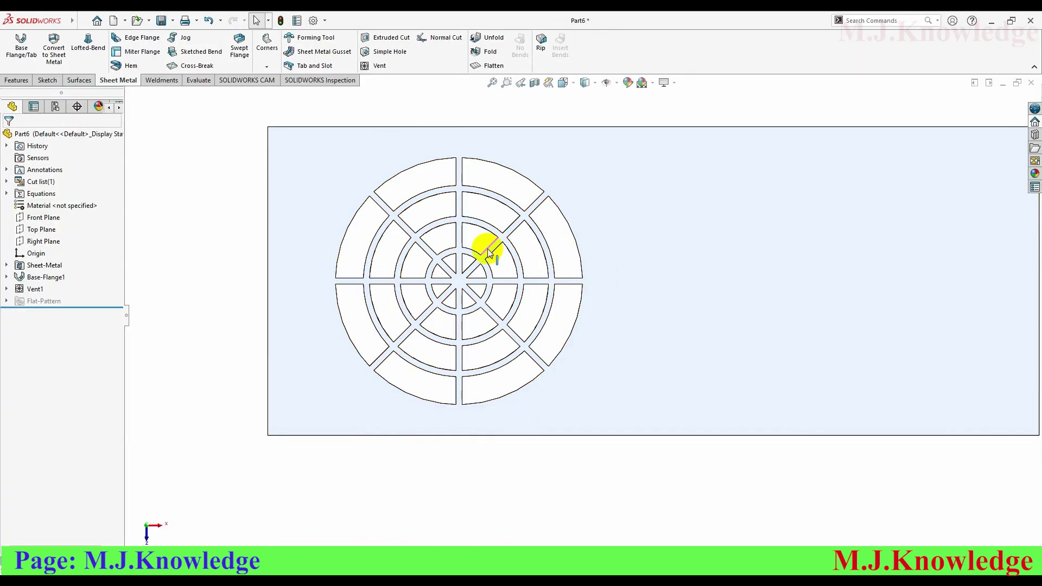
scroll(747, 320, "up", 3)
scroll(685, 294, "down", 3)
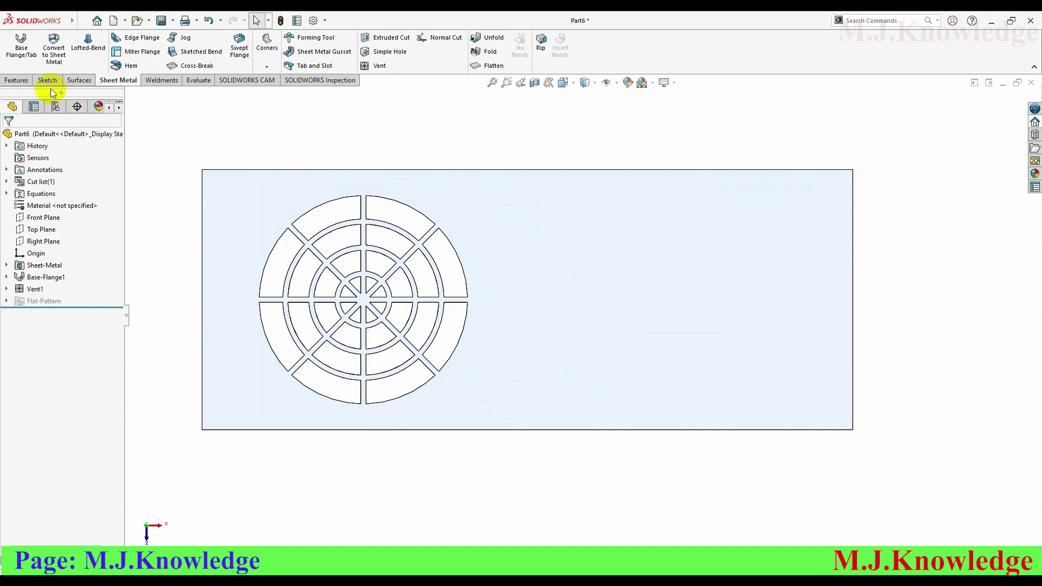
Mirror Vent1 across the Right Plane to create the second grille cutout
left_click(21, 80)
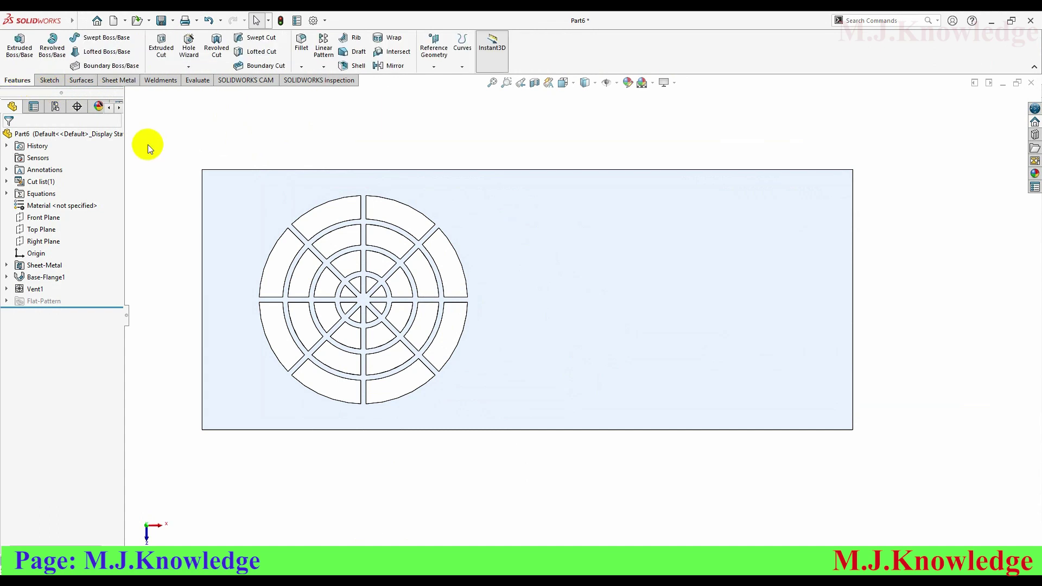
left_click(391, 67)
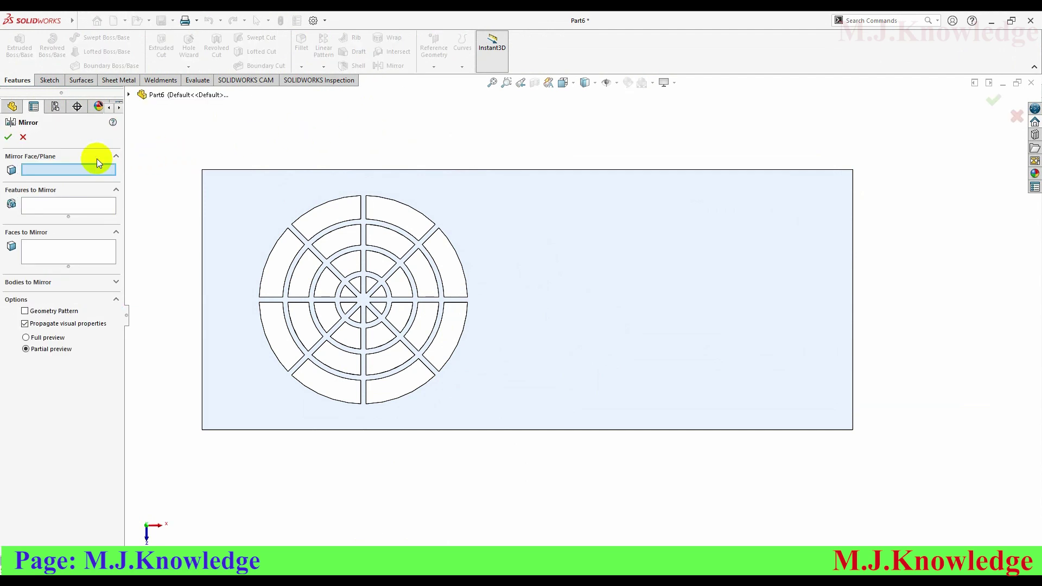
left_click(130, 96)
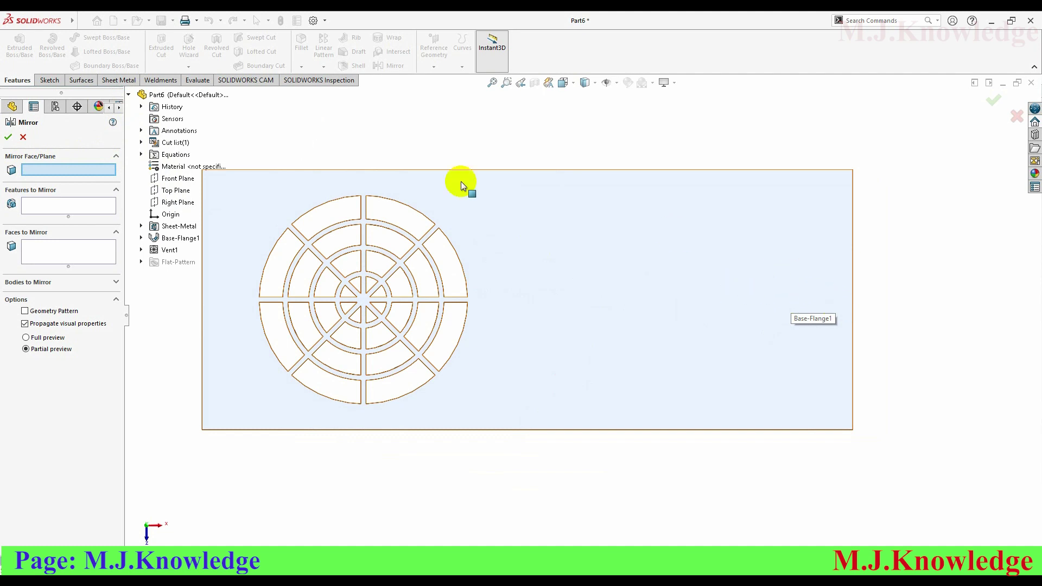
left_click(173, 209)
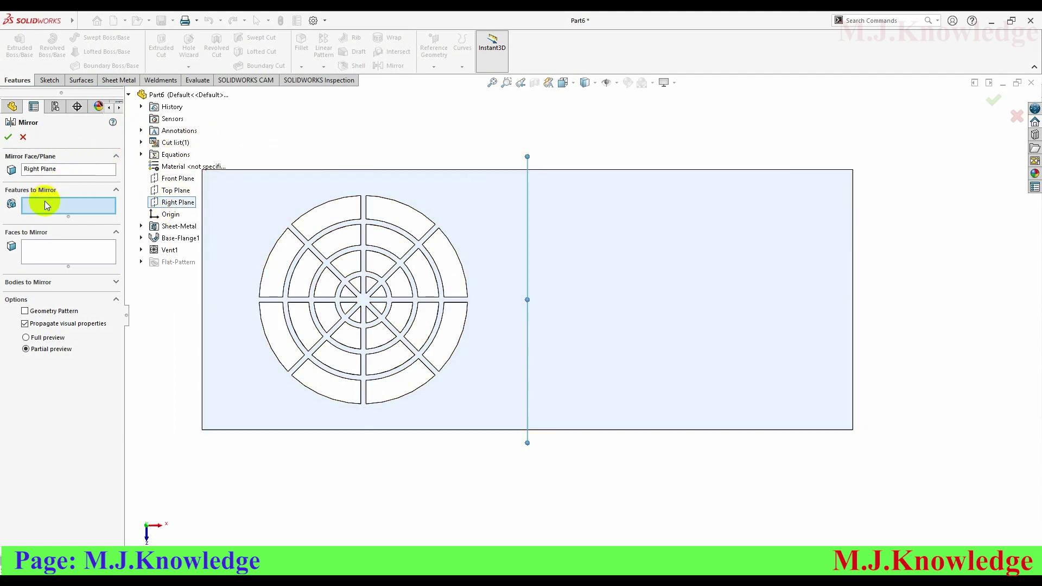
left_click(168, 250)
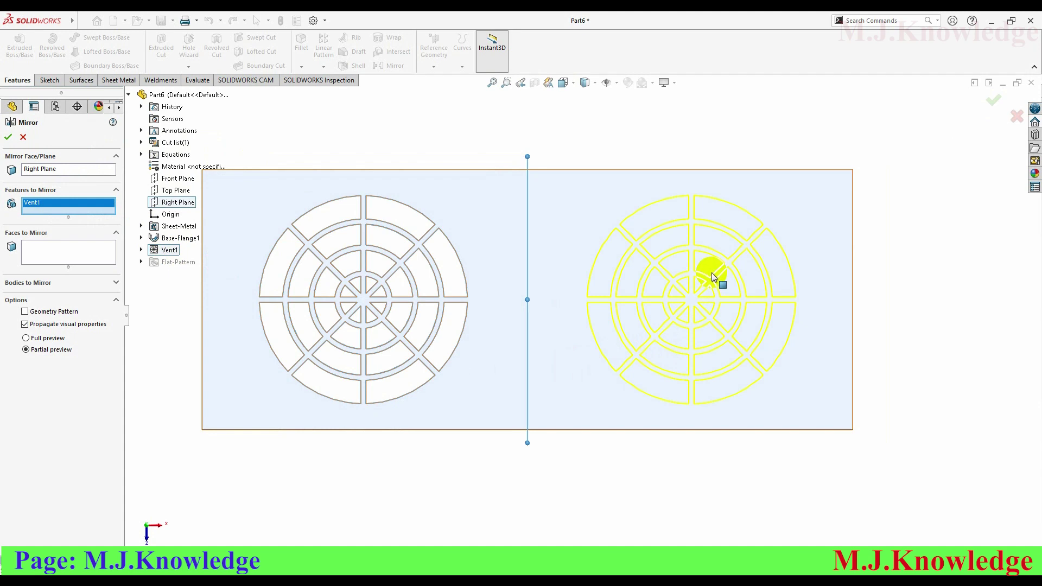
left_click(9, 137)
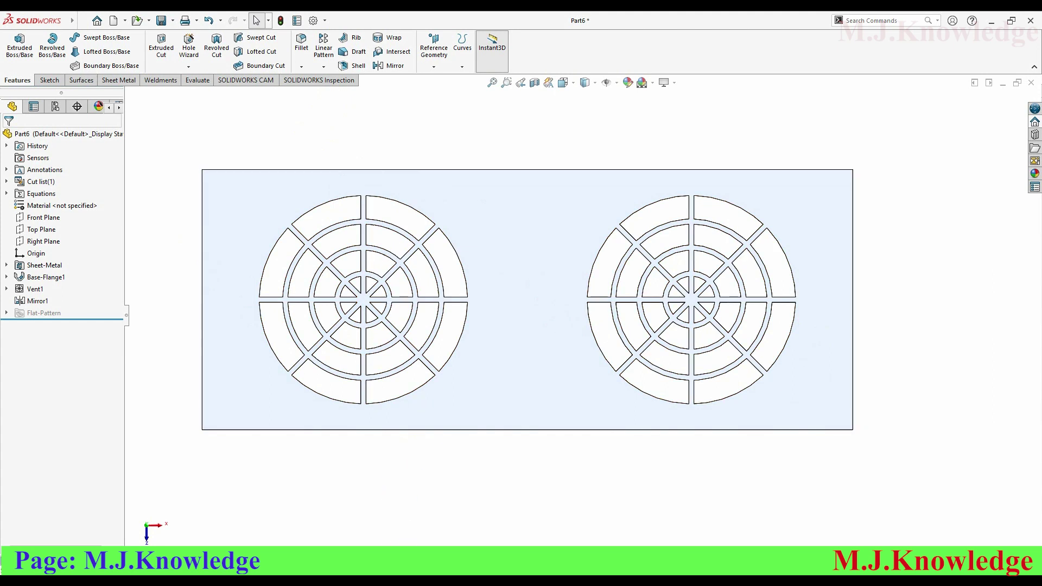
Start Sketch7 on the plate's flat face, viewed Normal To
key("alt+Tab")
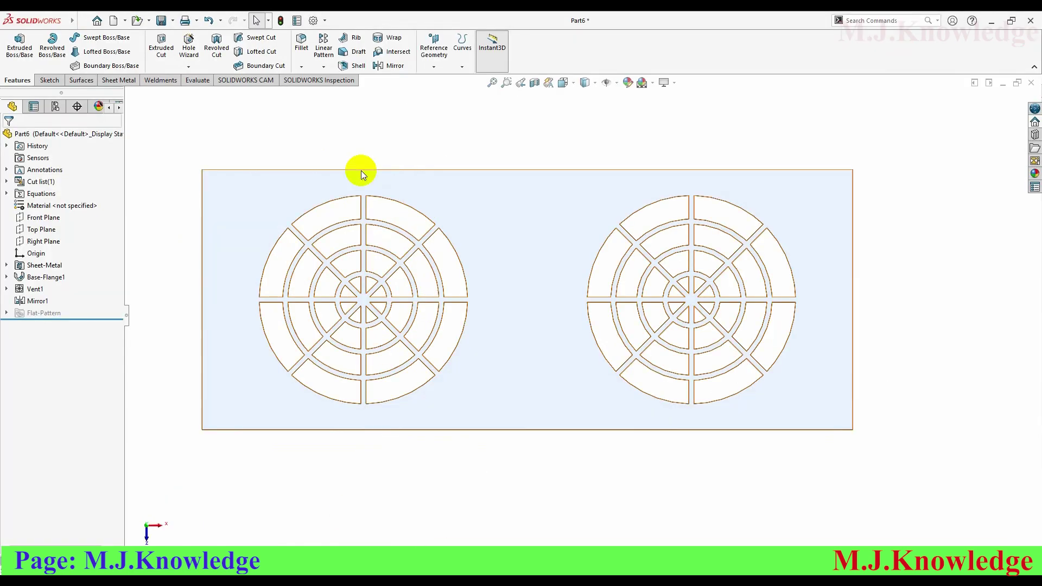
left_click(50, 82)
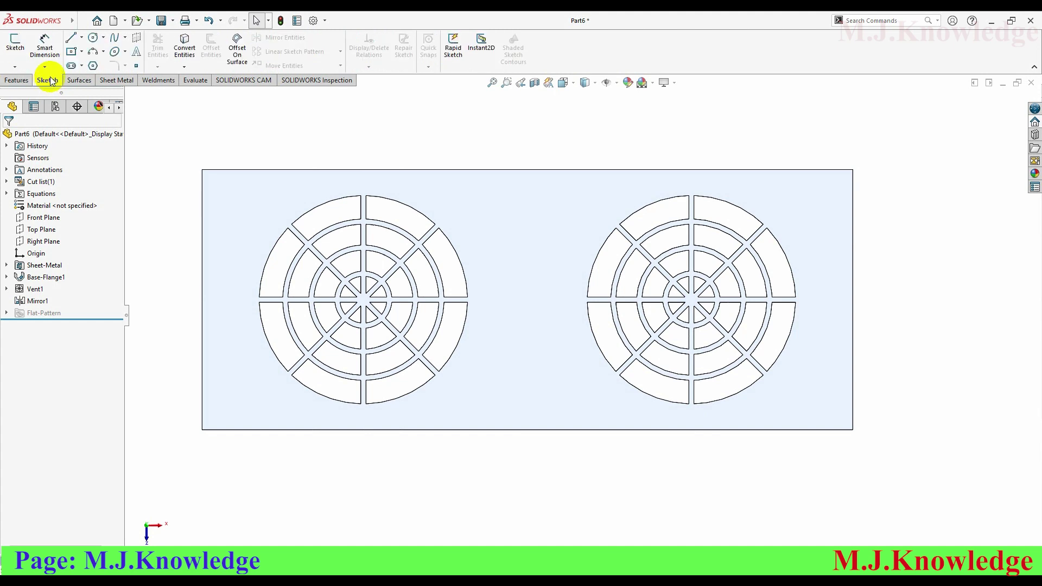
left_click(92, 38)
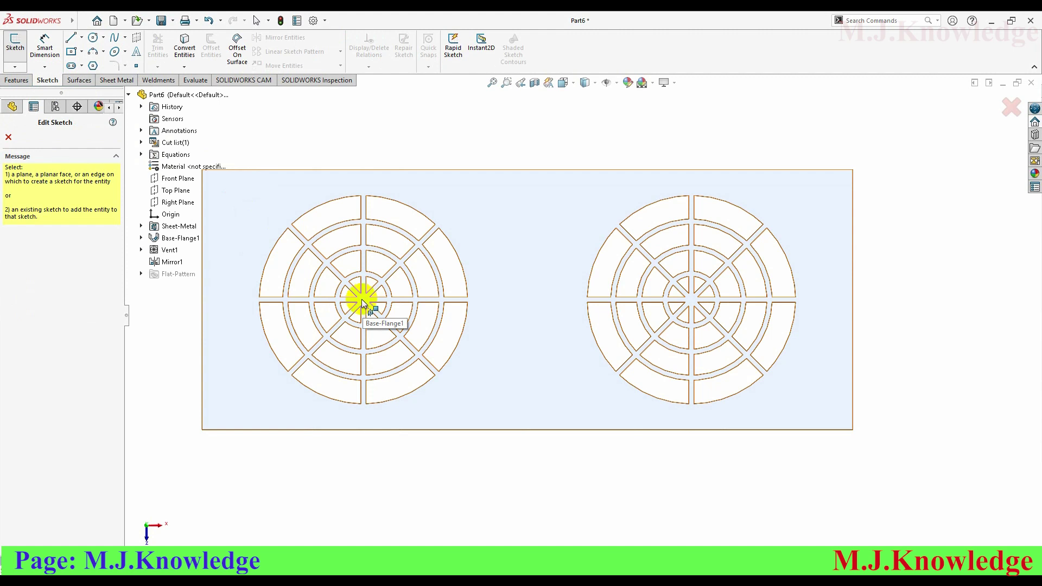
left_click(9, 140)
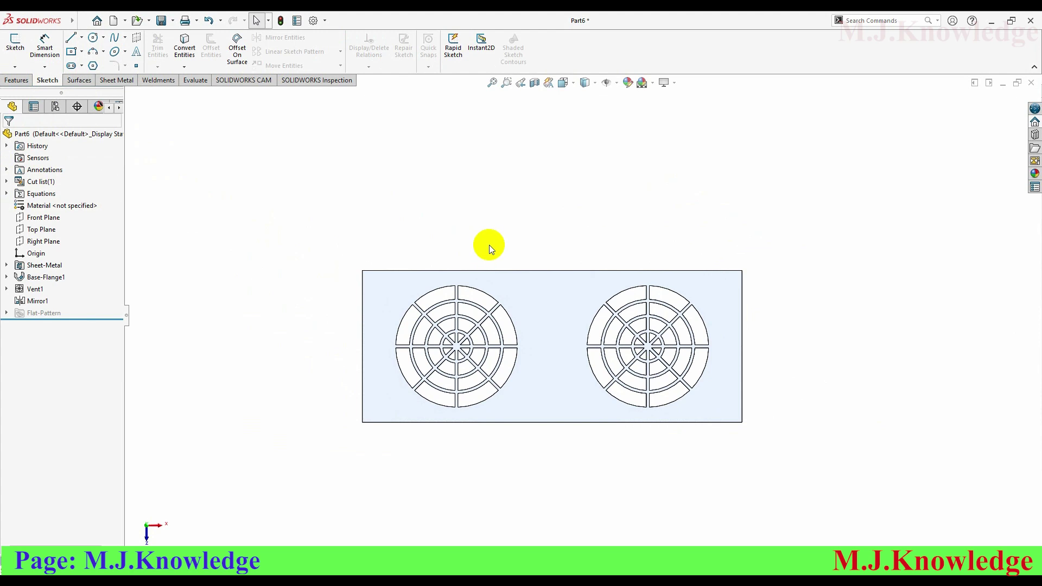
scroll(596, 476, "up", 1)
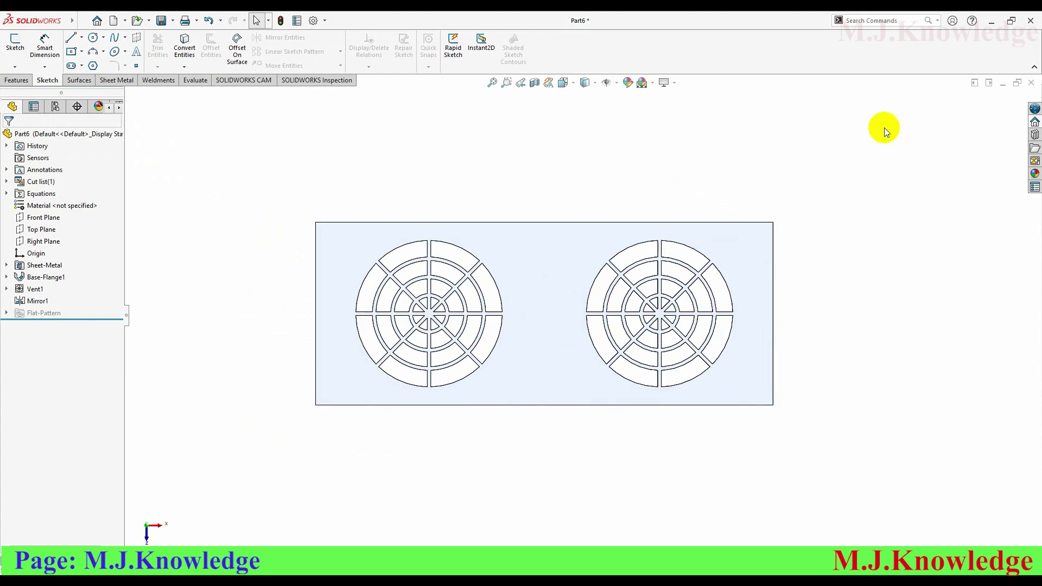
left_click(543, 312)
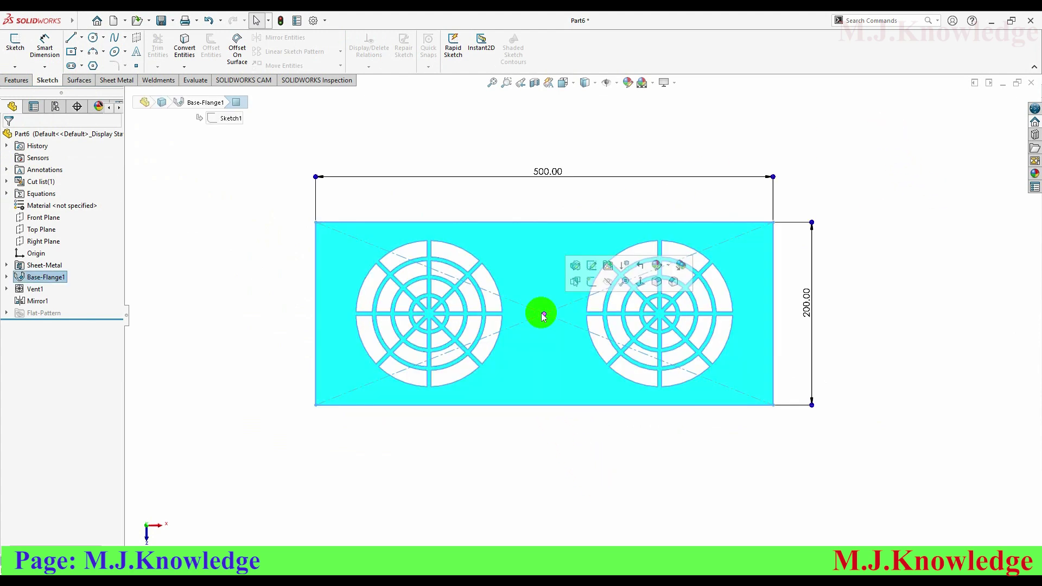
left_click(591, 281)
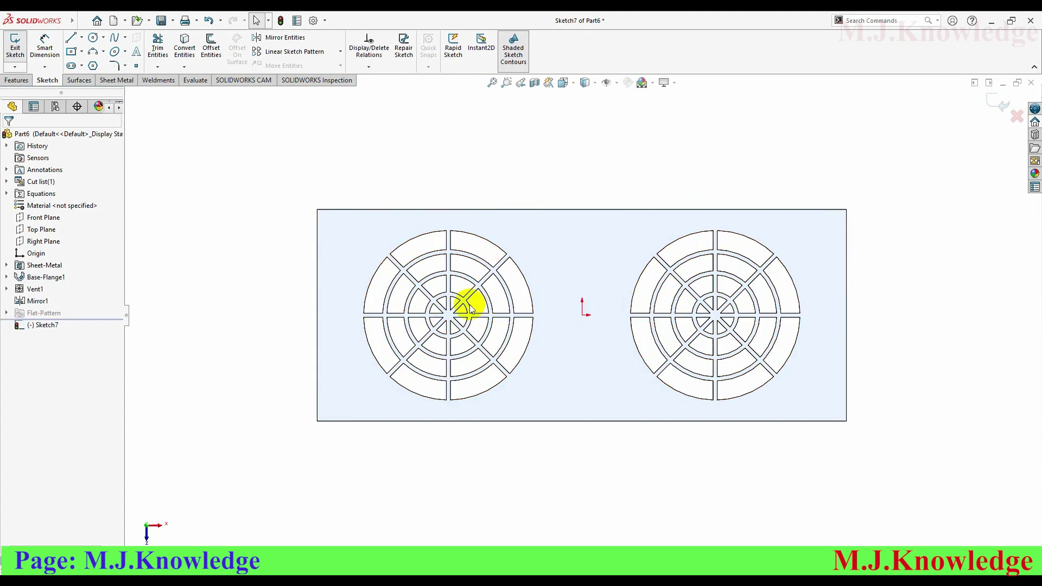
Place a sketch point at the left grille's centre
left_click(137, 66)
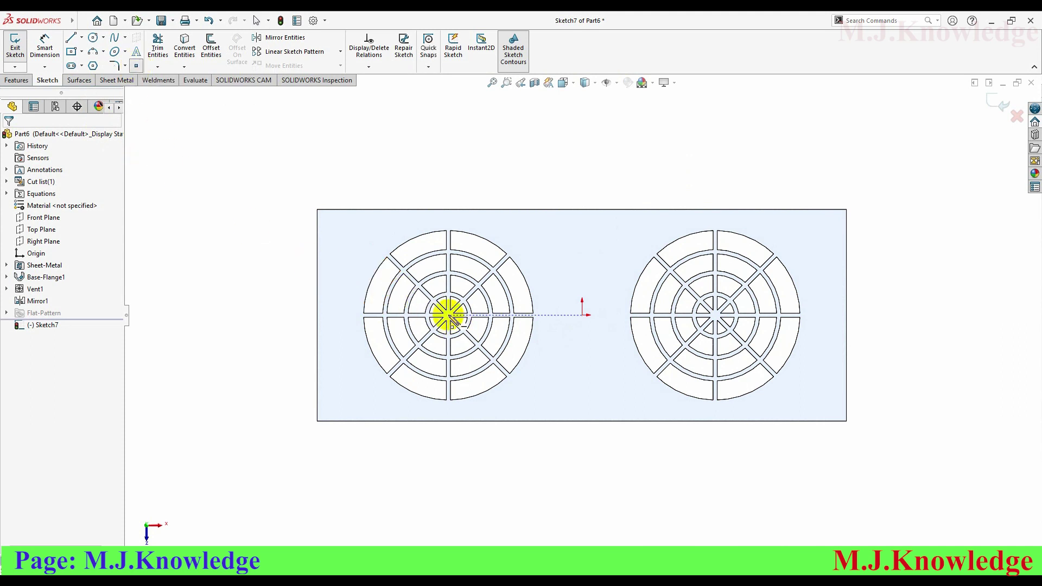
scroll(449, 317, "up", 3)
scroll(570, 337, "down", 6)
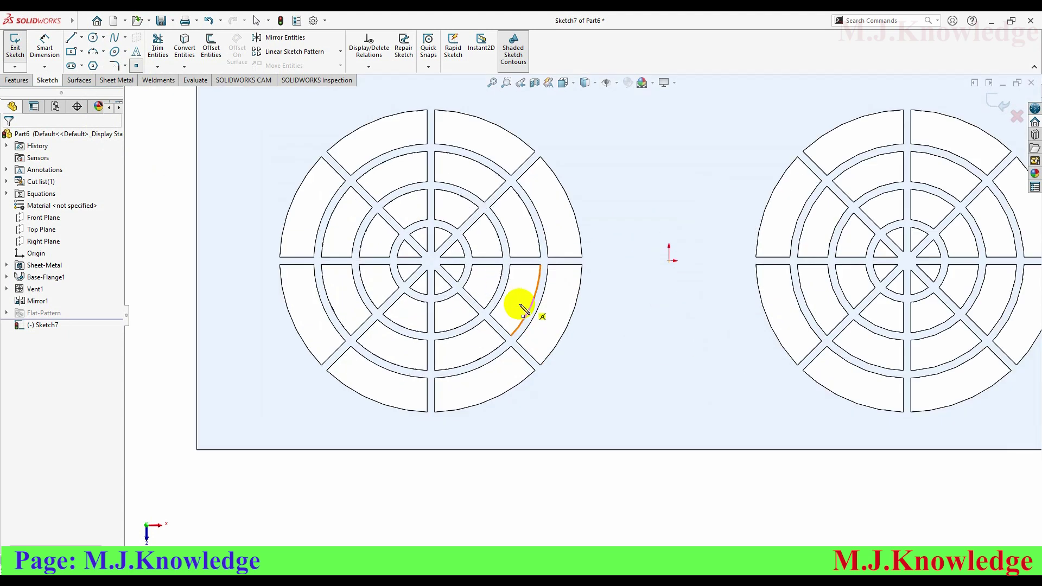
left_click(435, 258)
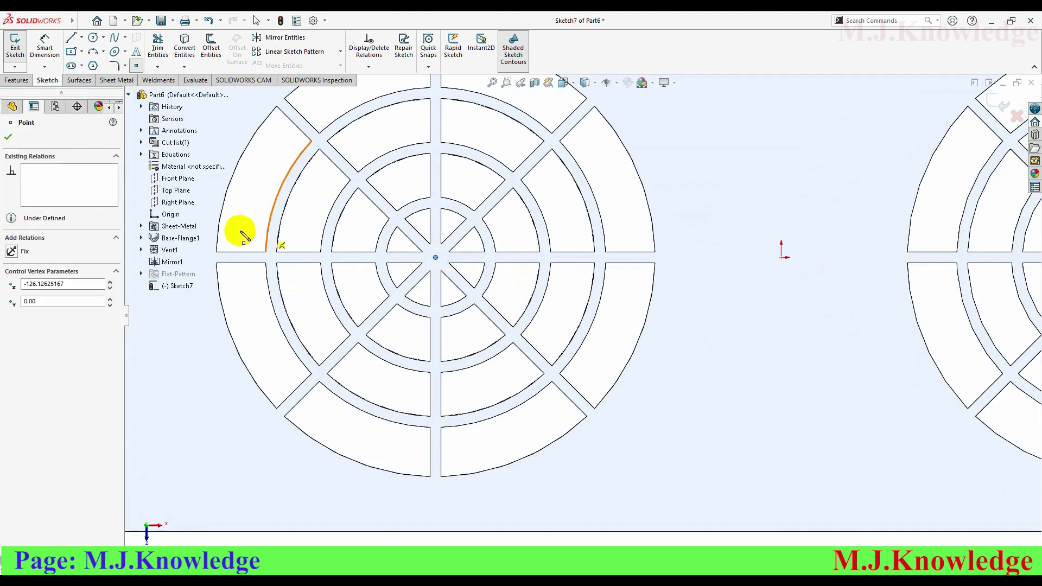
left_click(8, 140)
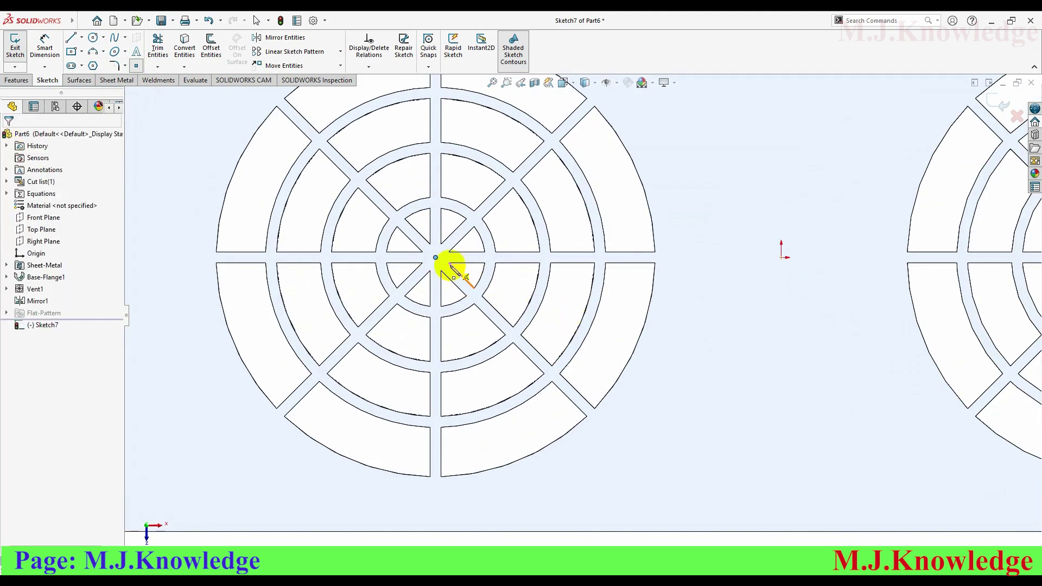
scroll(441, 271, "up", 3)
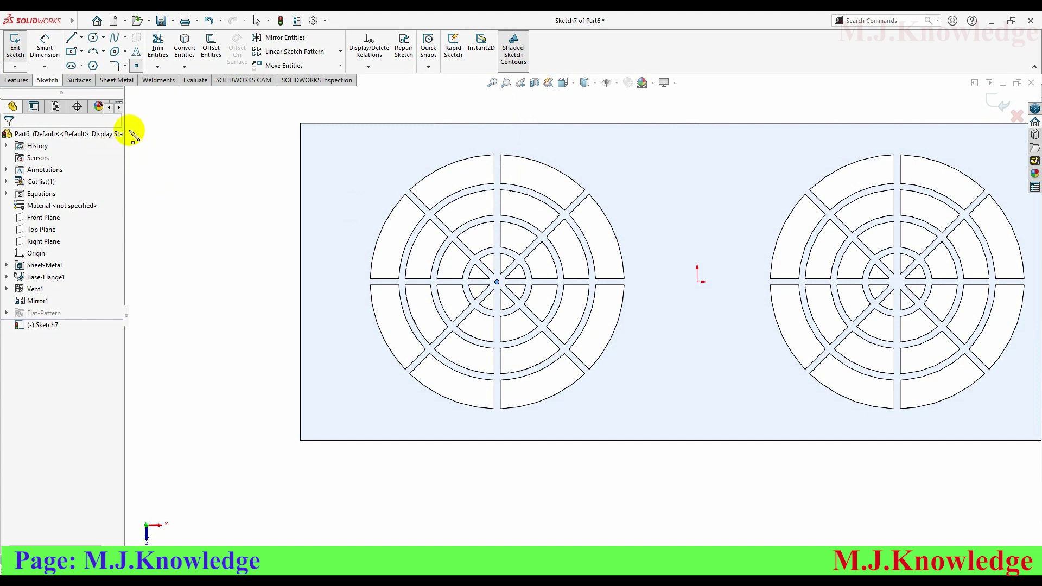
Dimension the centre point 100 mm down from the plate's top edge
left_click(49, 51)
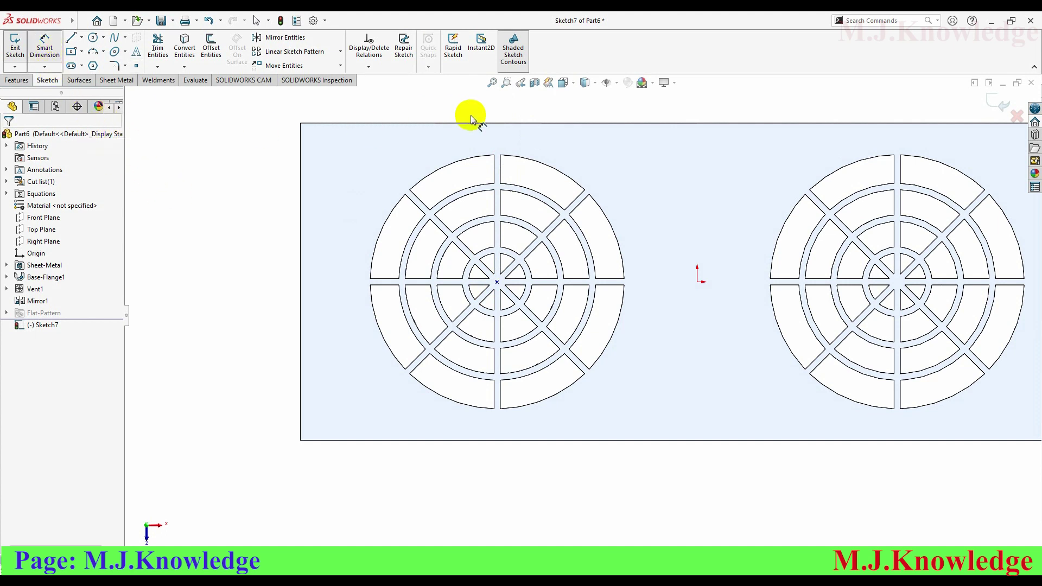
left_click(499, 123)
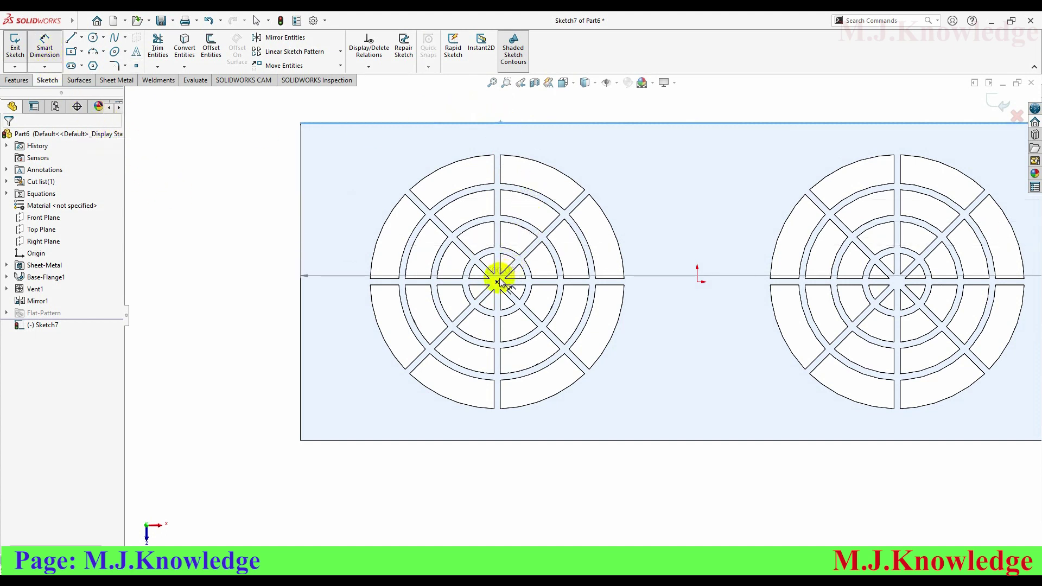
left_click(496, 281)
left_click(284, 207)
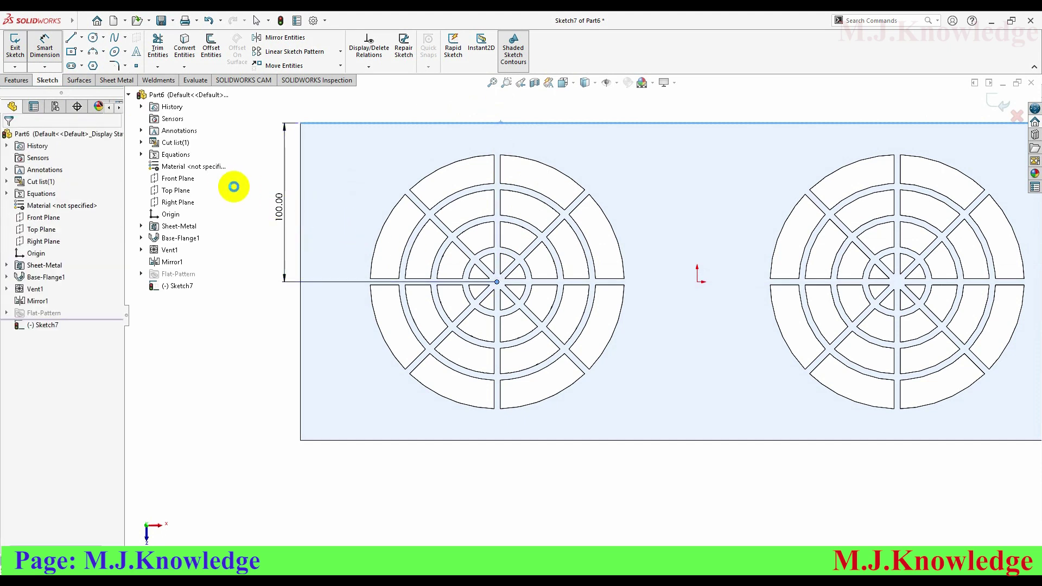
left_click(239, 193)
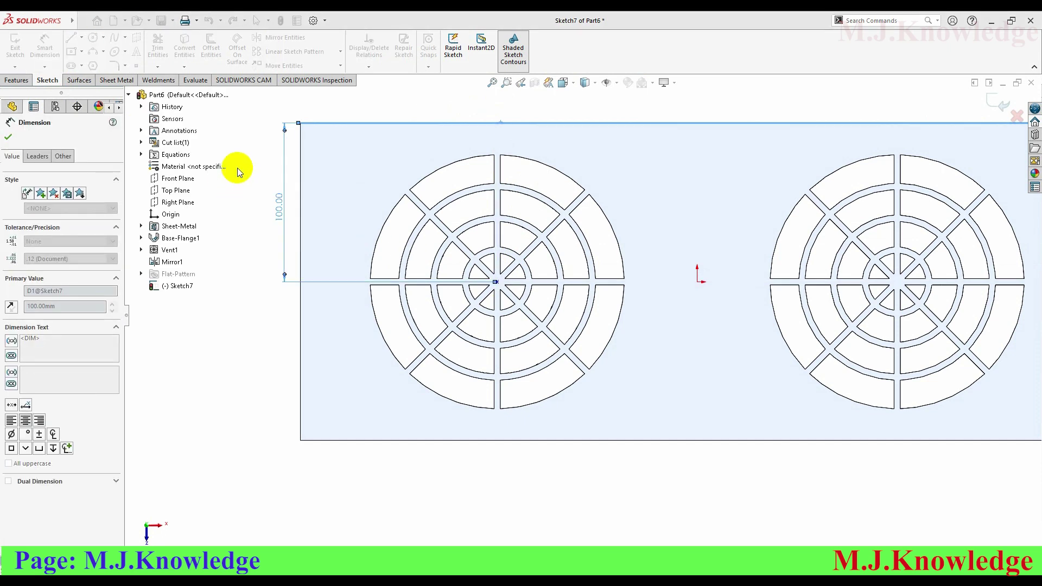
left_click(9, 139)
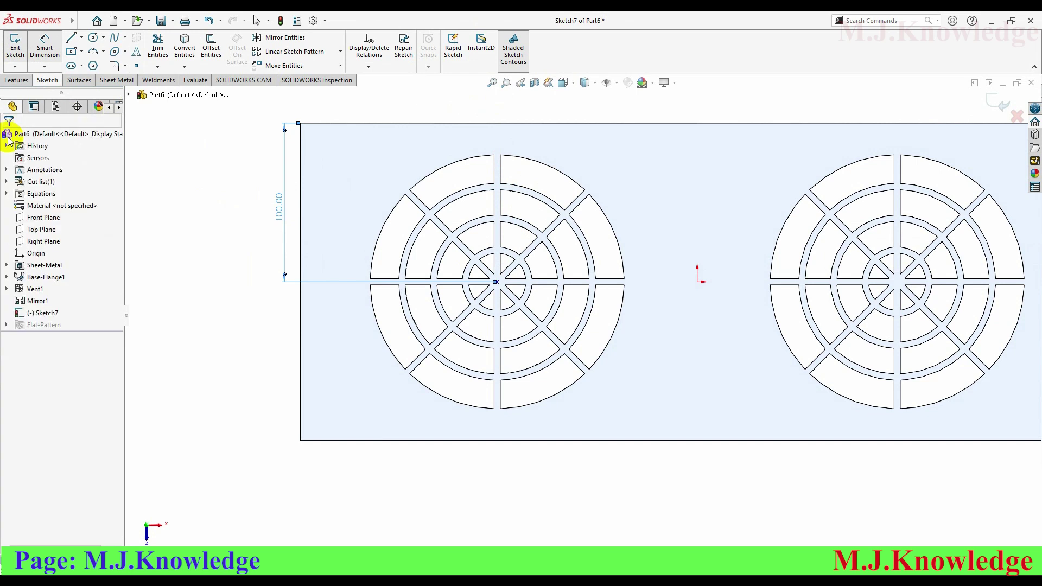
Dimension the centre point 124 mm from the plate's left edge
left_click(497, 282)
left_click(301, 321)
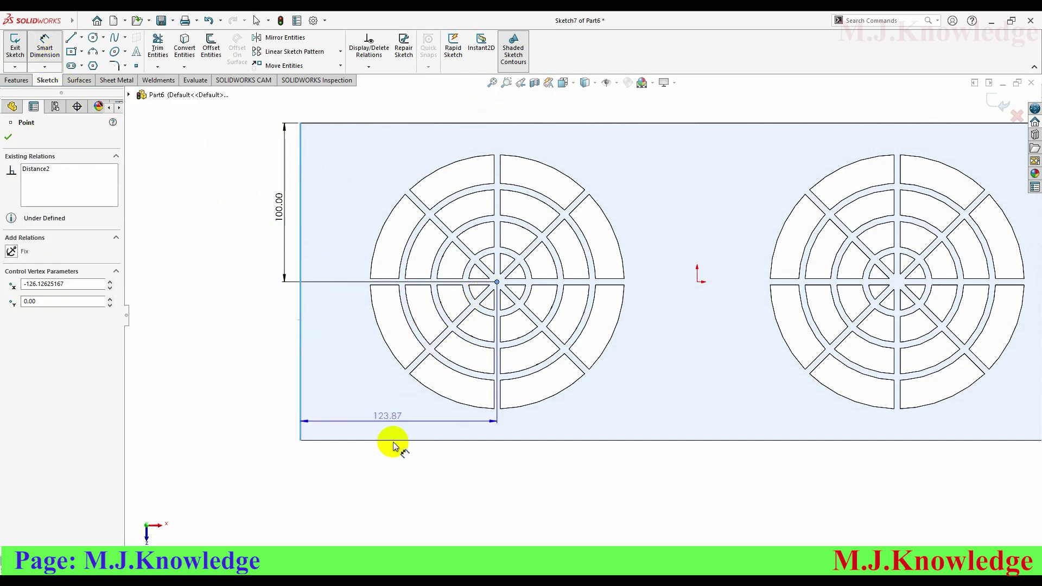
left_click(388, 476)
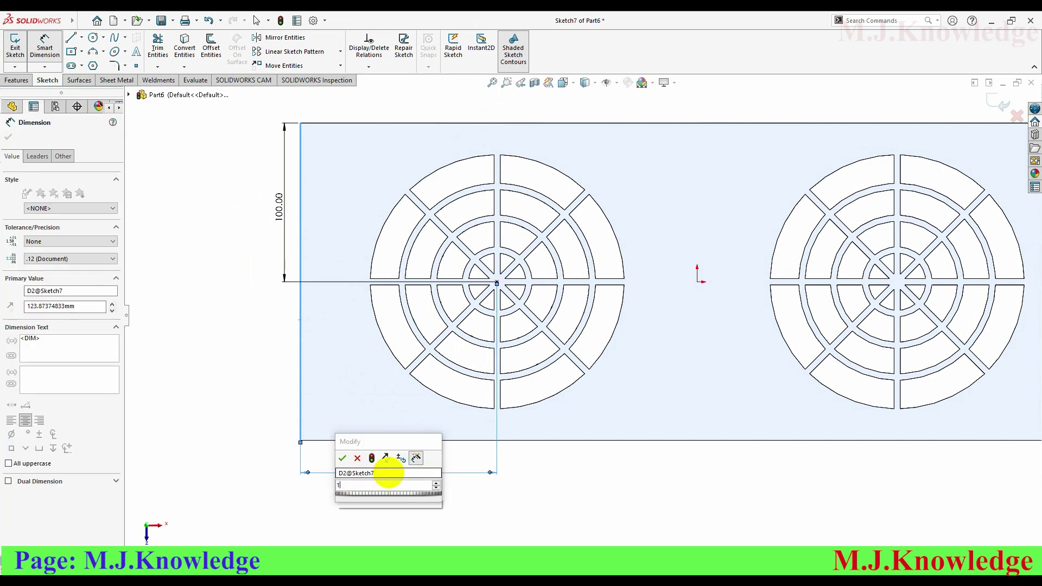
type("124")
key("Return")
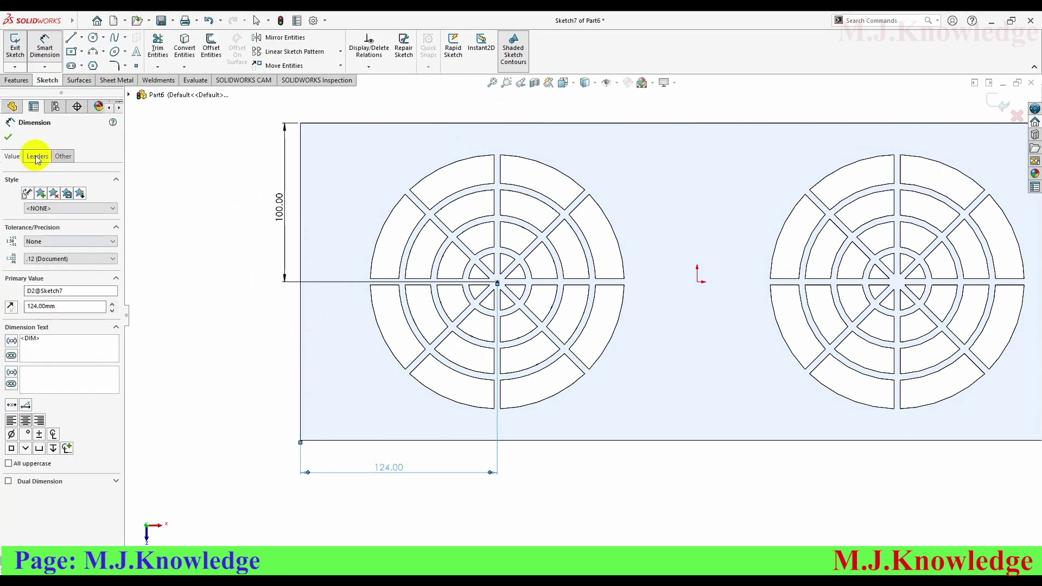
left_click(9, 139)
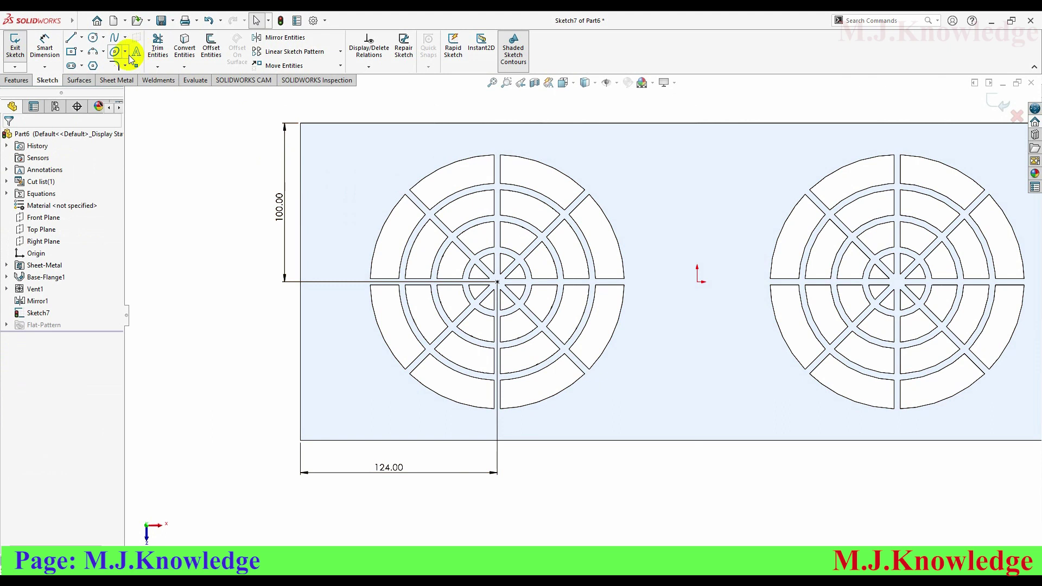
Draw a circle centred on the left grille's centre point and dimension its diameter to 180
left_click(93, 38)
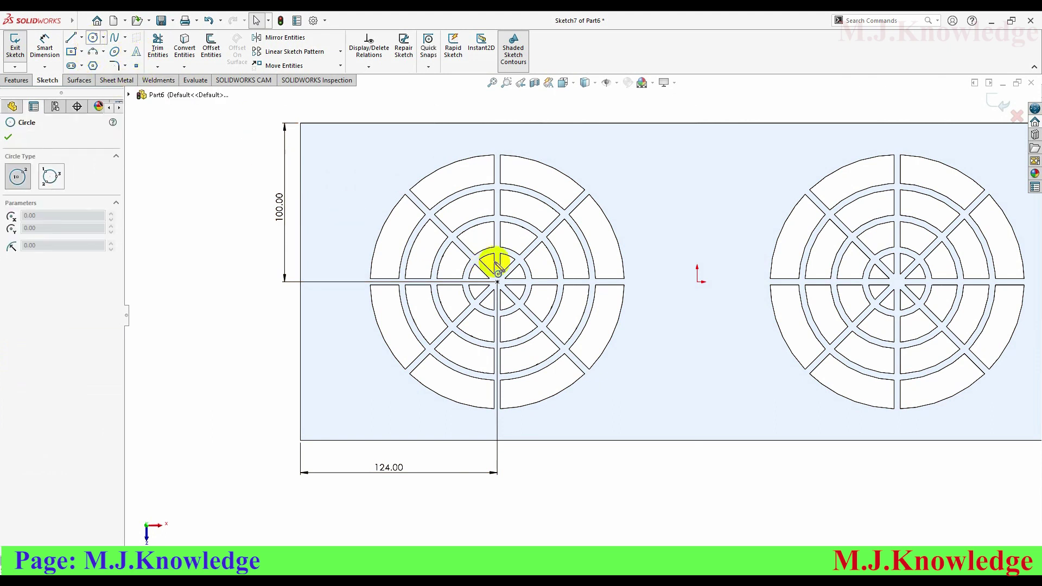
left_click(497, 281)
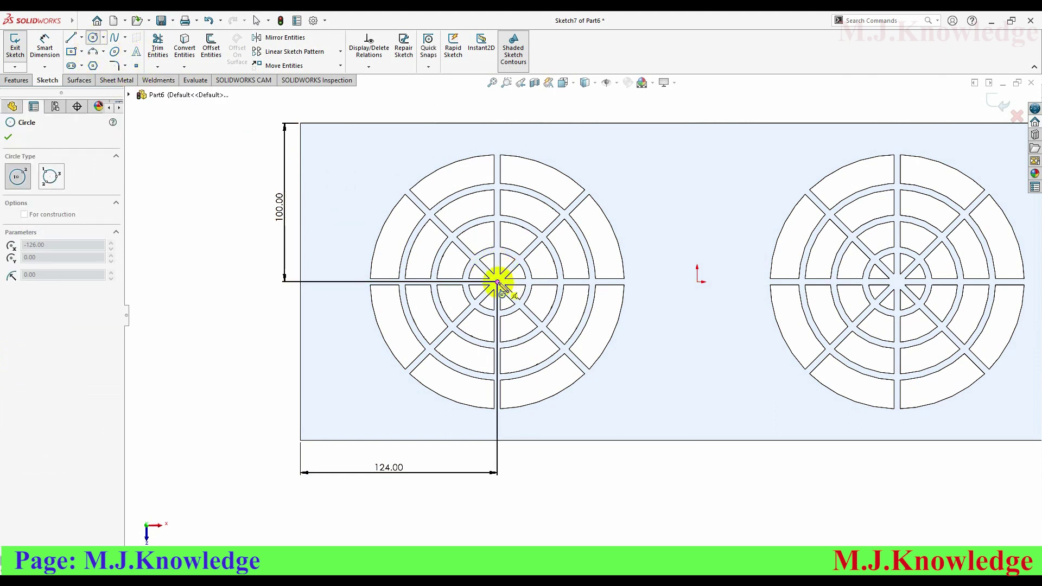
left_click(512, 145)
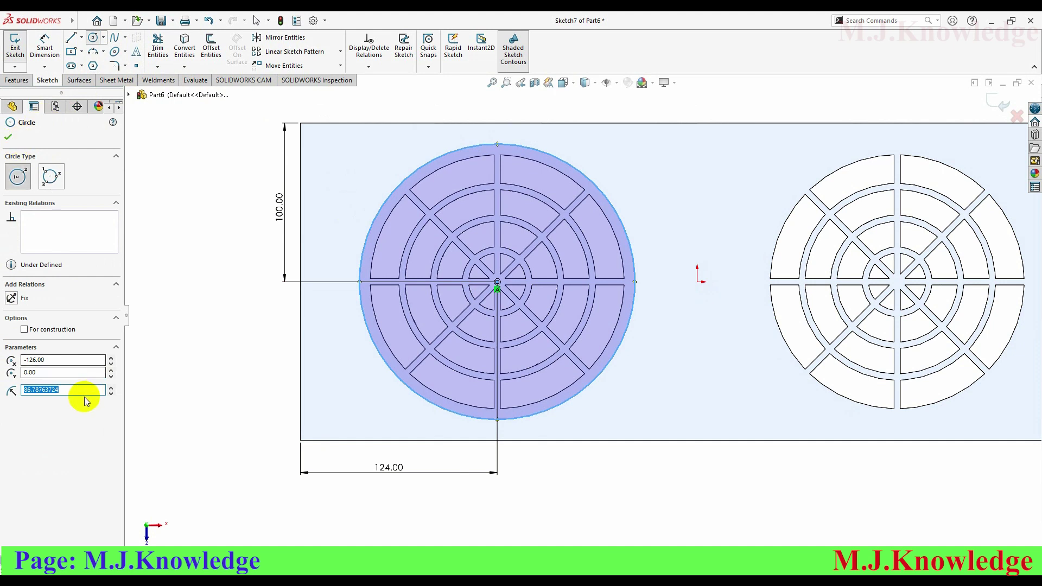
left_click(8, 138)
left_click(48, 54)
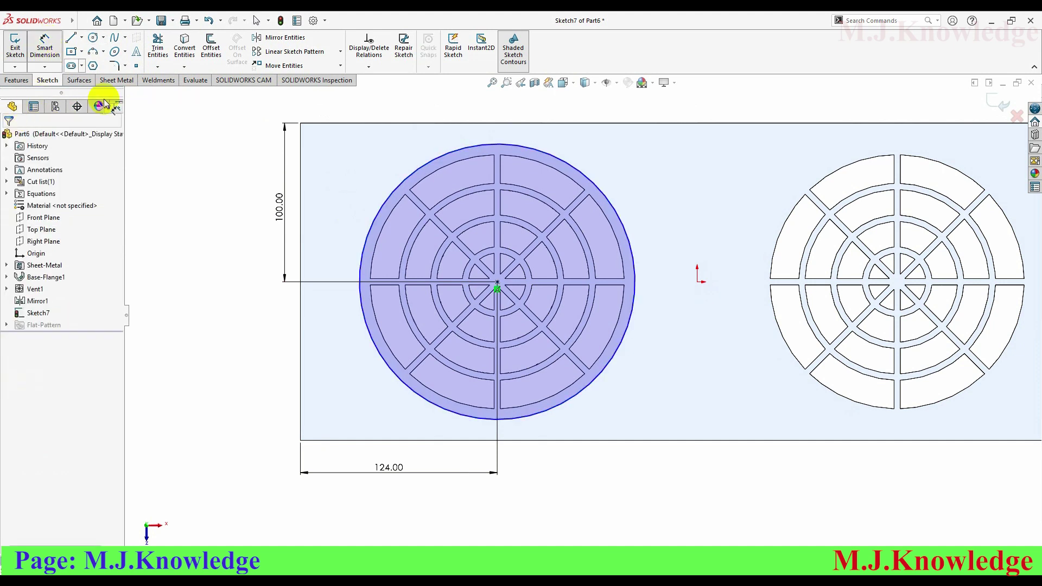
left_click(561, 133)
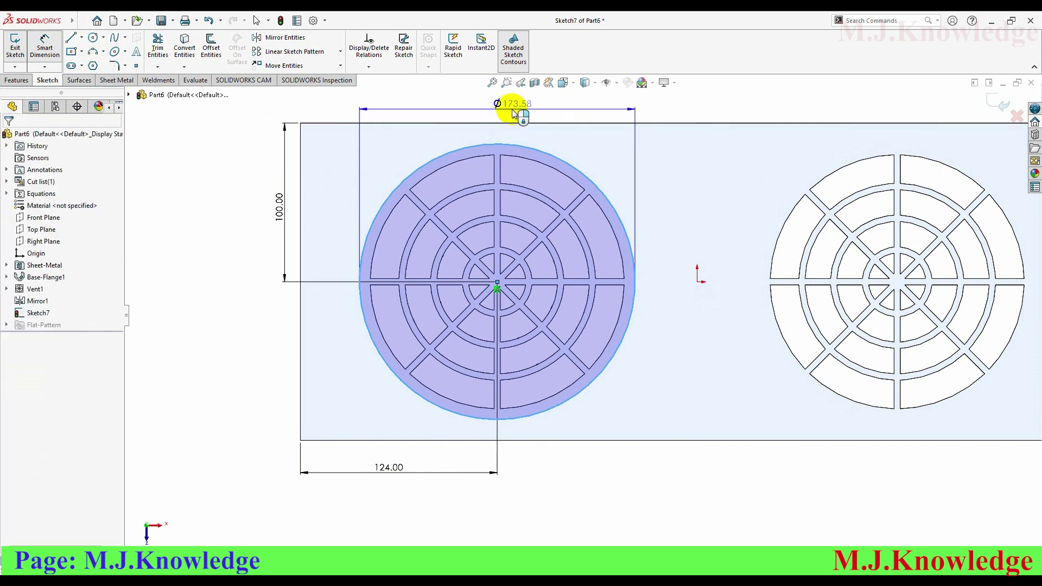
left_click(510, 106)
type("180")
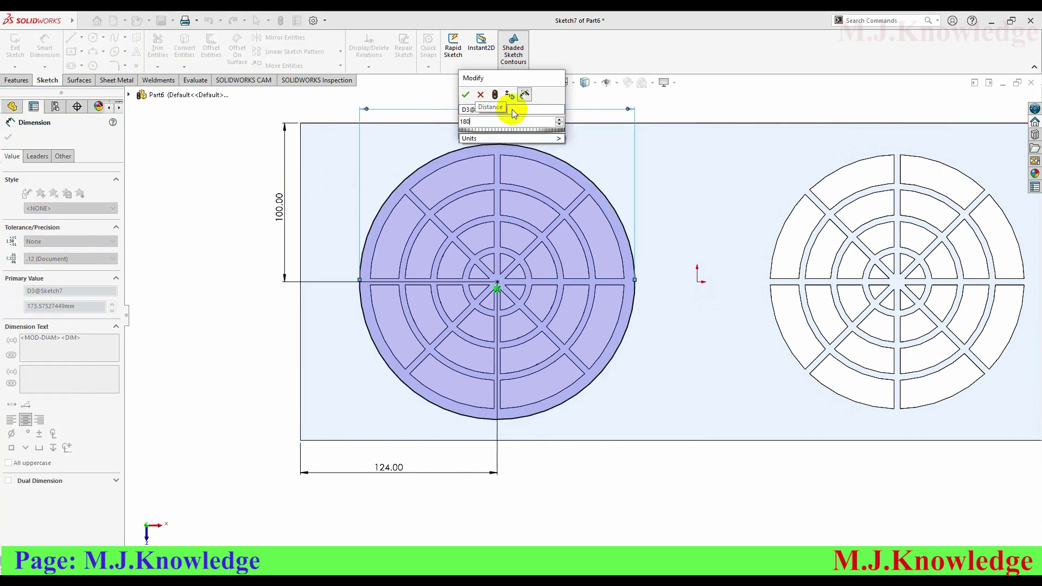
key("Return")
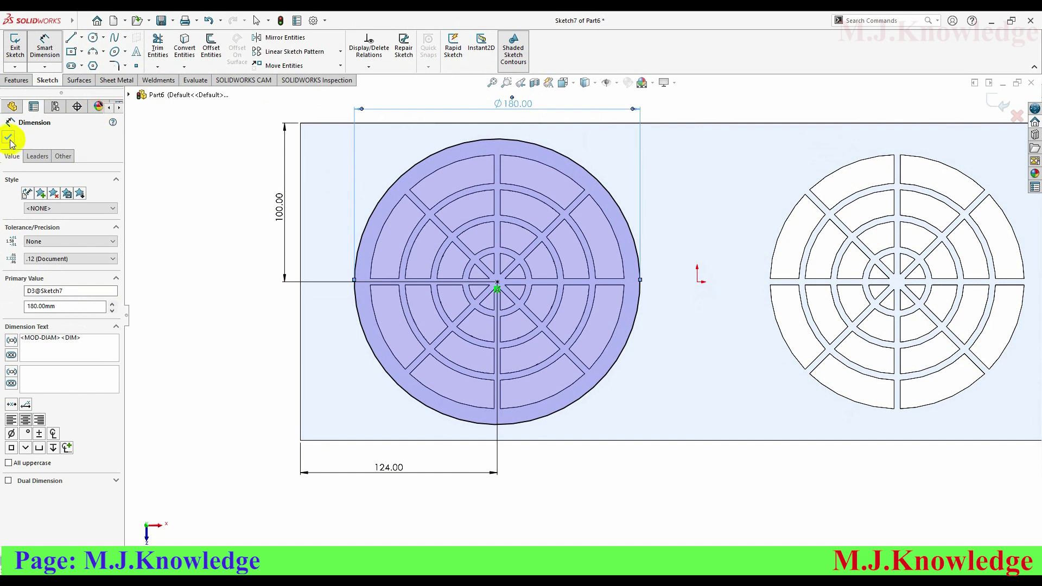
left_click(8, 138)
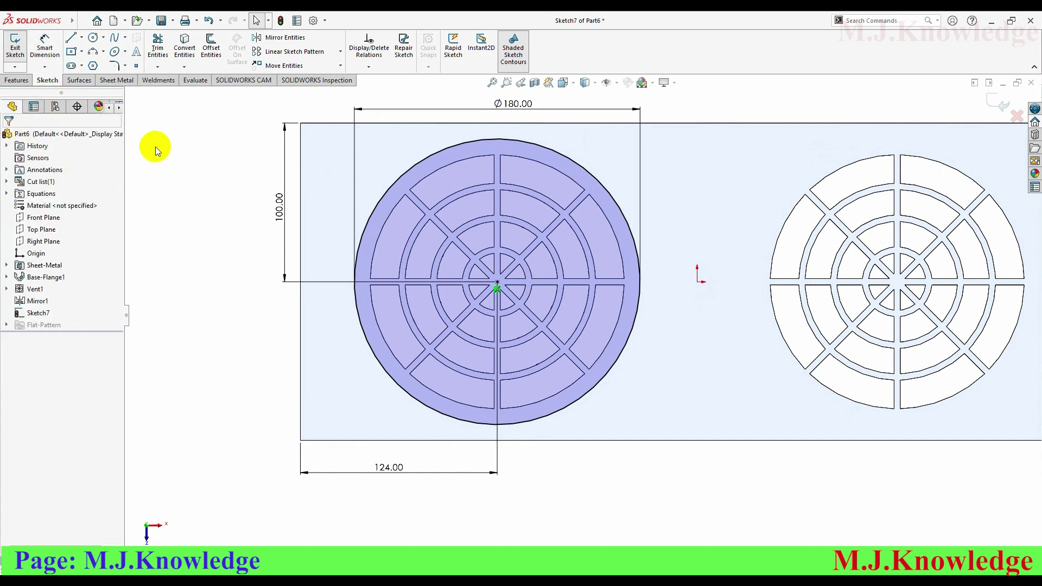
Draw a Ø6 circle at the top quadrant of the Ø180 circle
left_click(93, 37)
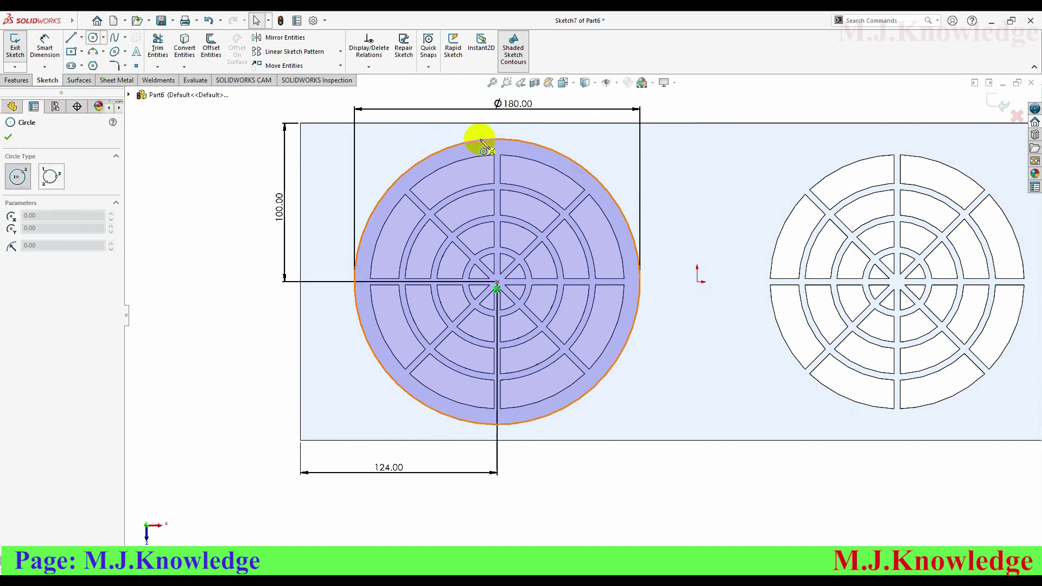
left_click(497, 141)
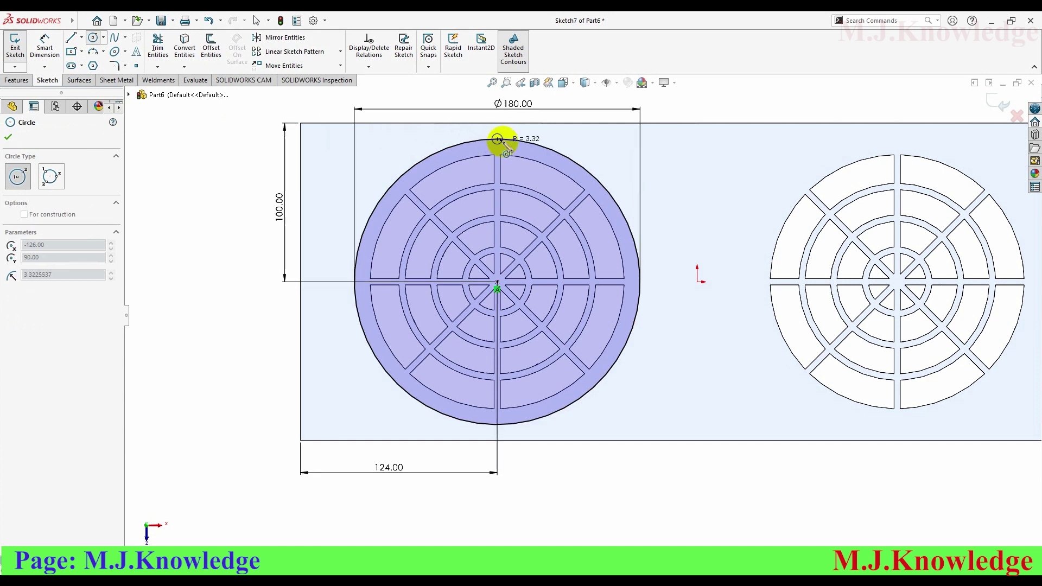
left_click(501, 144)
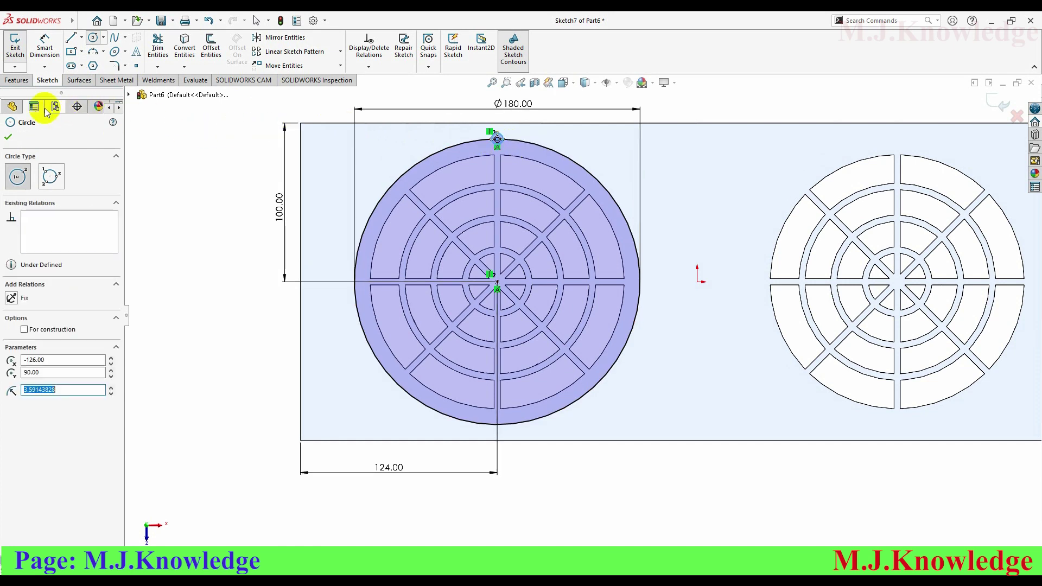
left_click(9, 137)
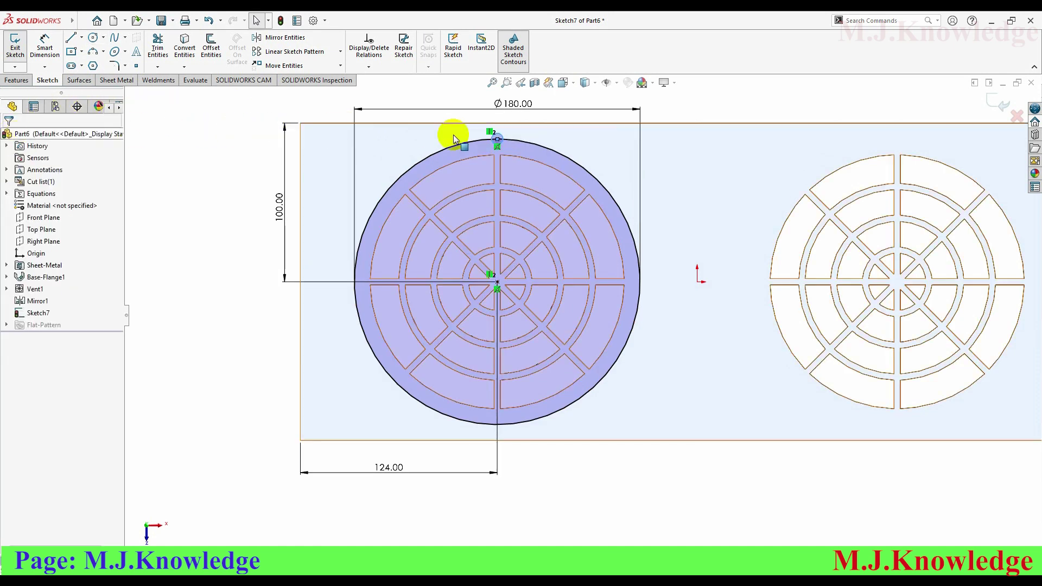
left_click(44, 56)
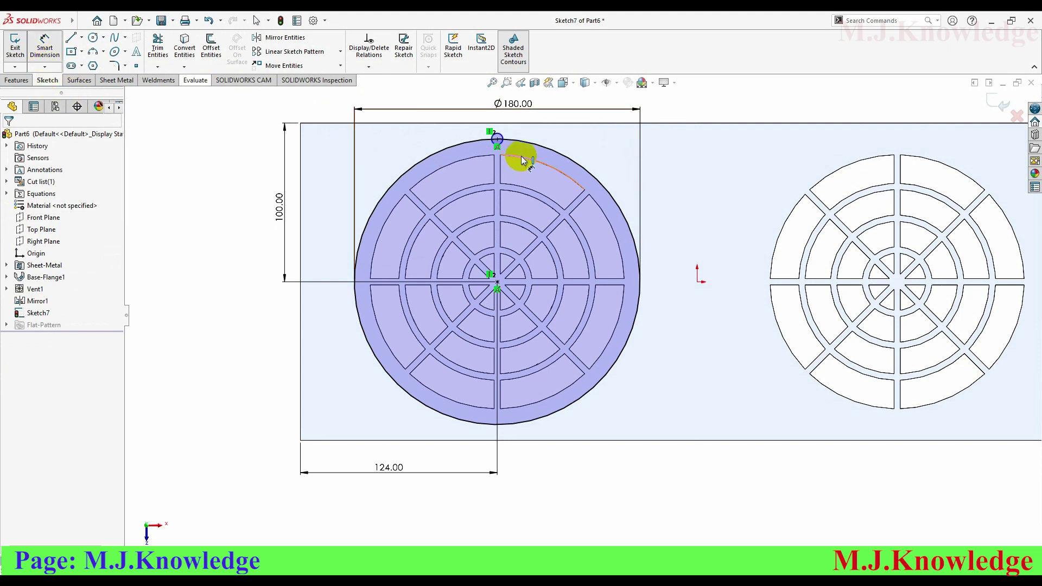
left_click(503, 136)
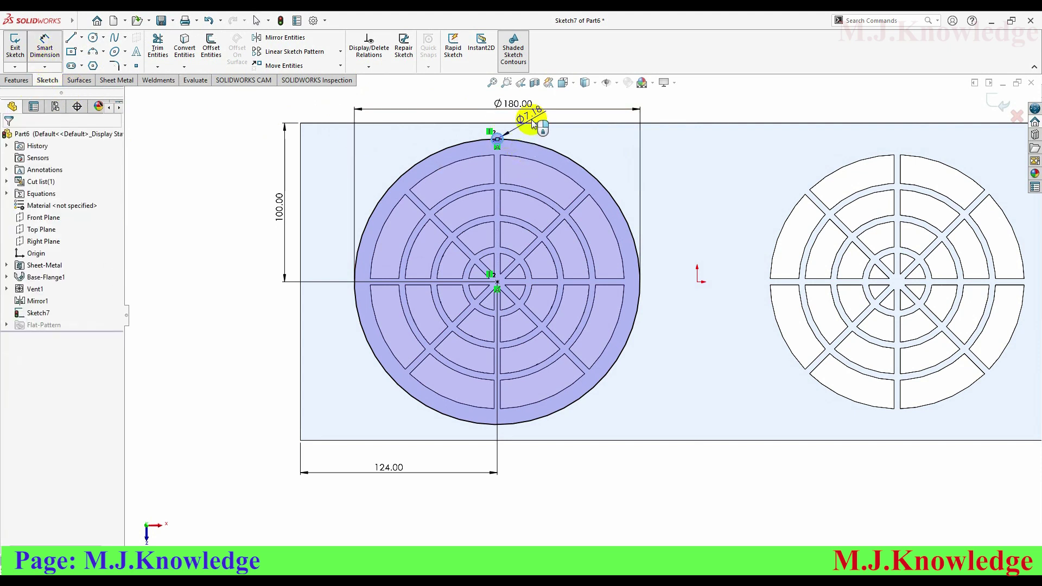
left_click(532, 123)
key("Return")
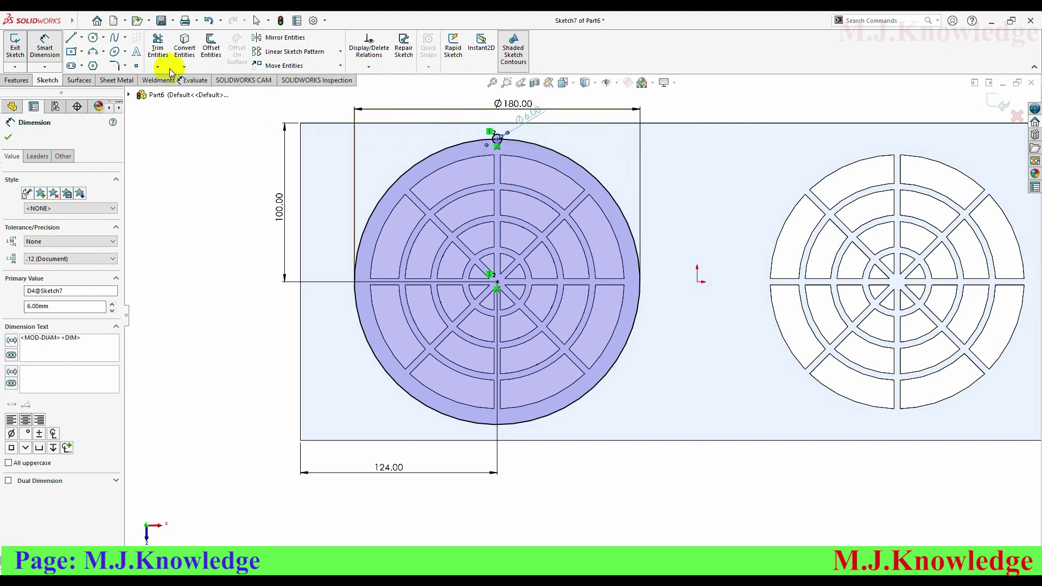
left_click(10, 139)
Delete the large Ø180 circle from the sketch
scroll(427, 173, "up", 1)
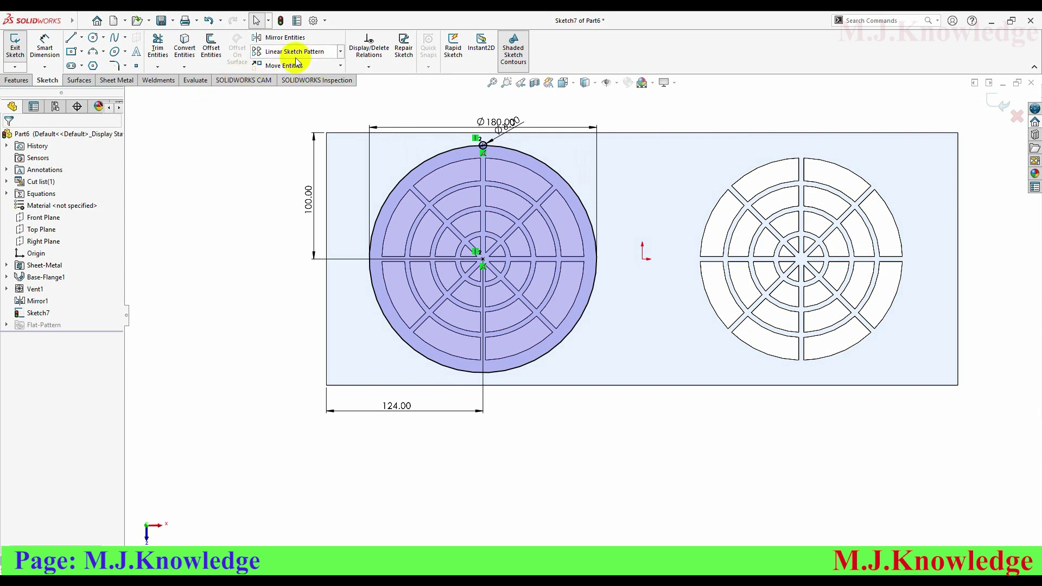
left_click(533, 155)
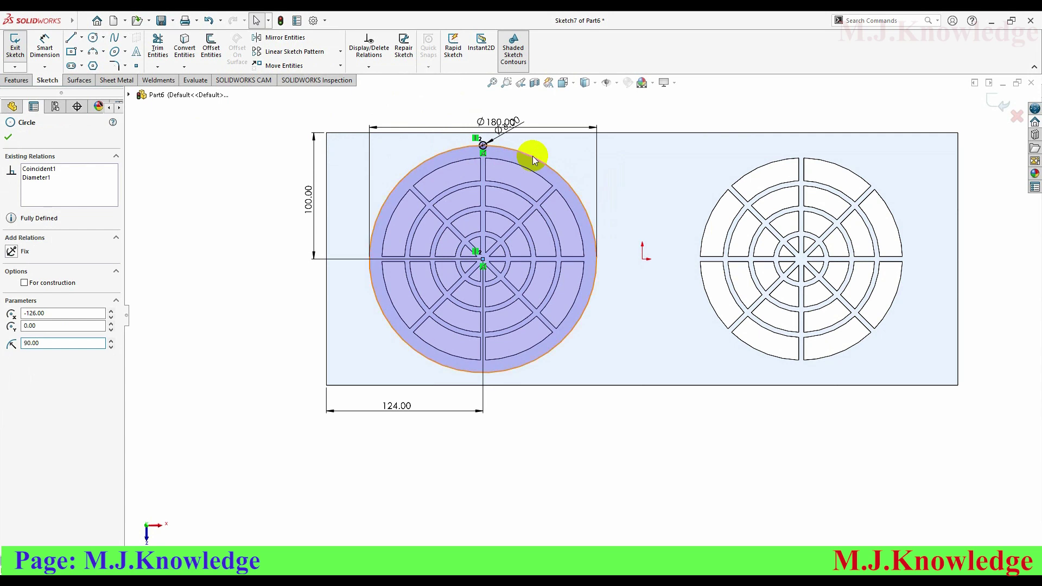
key("Delete")
left_click(463, 297)
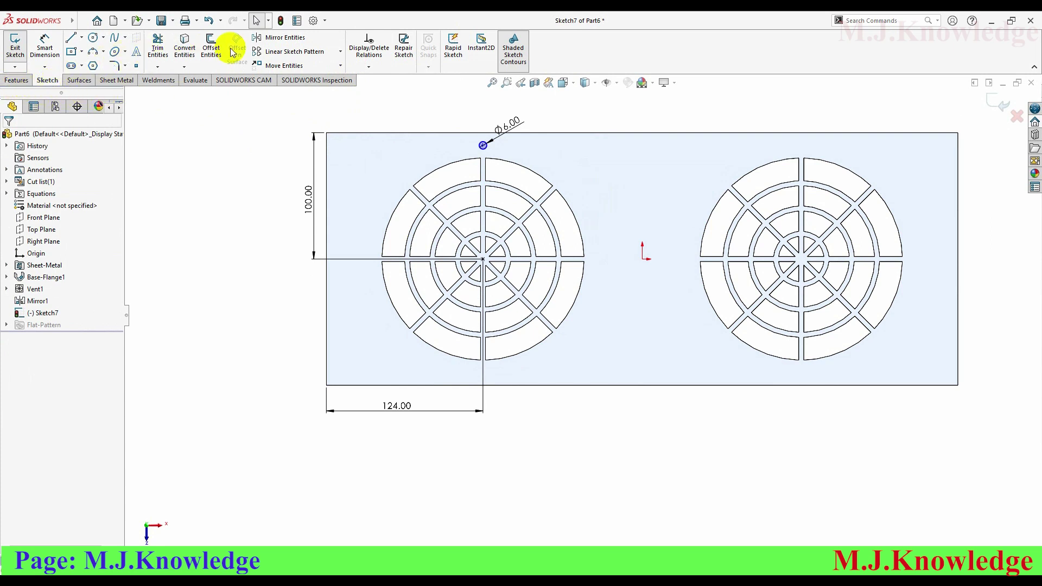
Start a circular sketch pattern with the Ø6 circle as the only patterned entity
left_click(341, 52)
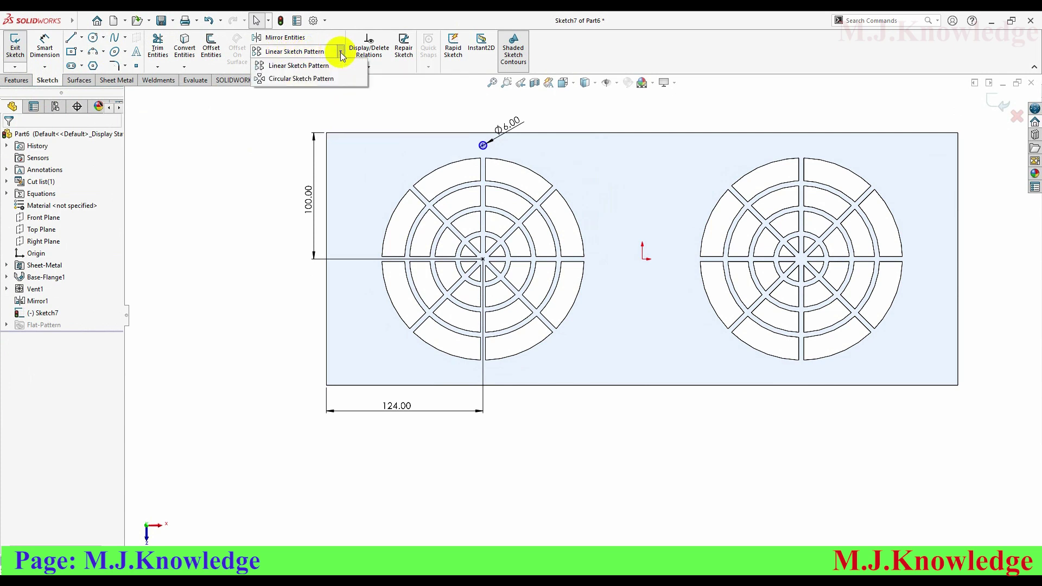
left_click(309, 79)
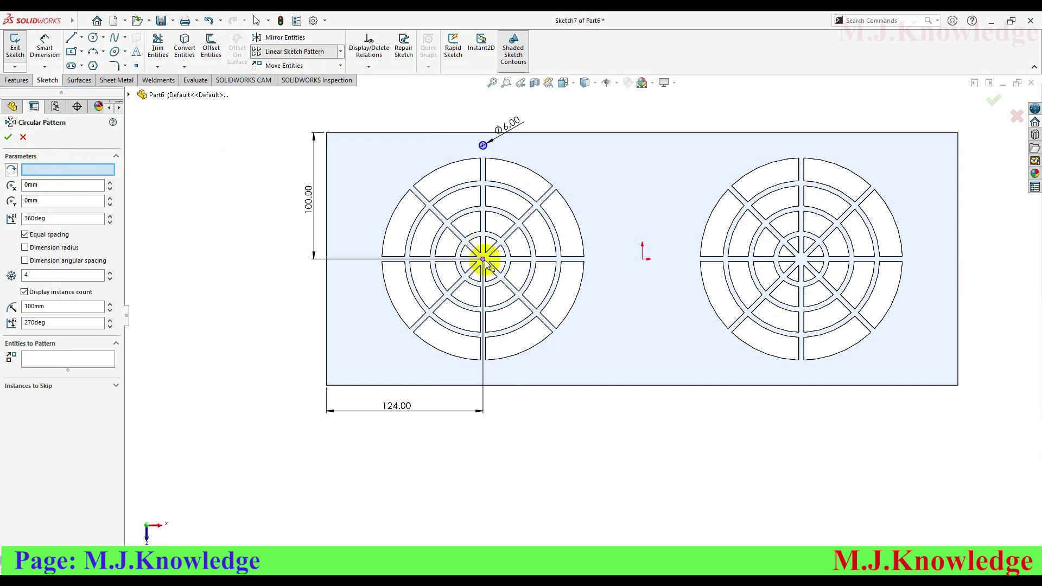
left_click(483, 260)
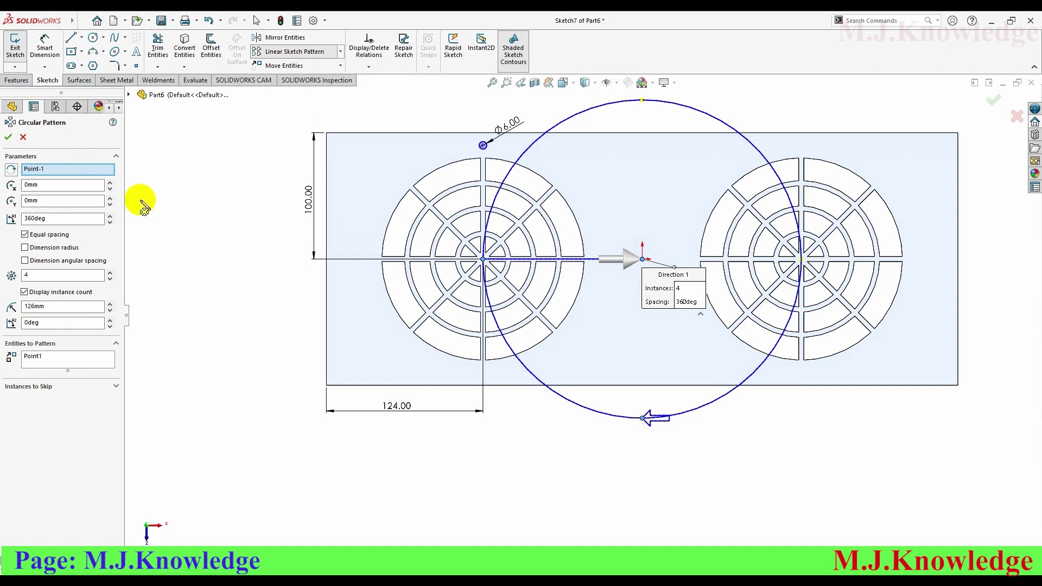
left_click(49, 362)
right_click(49, 359)
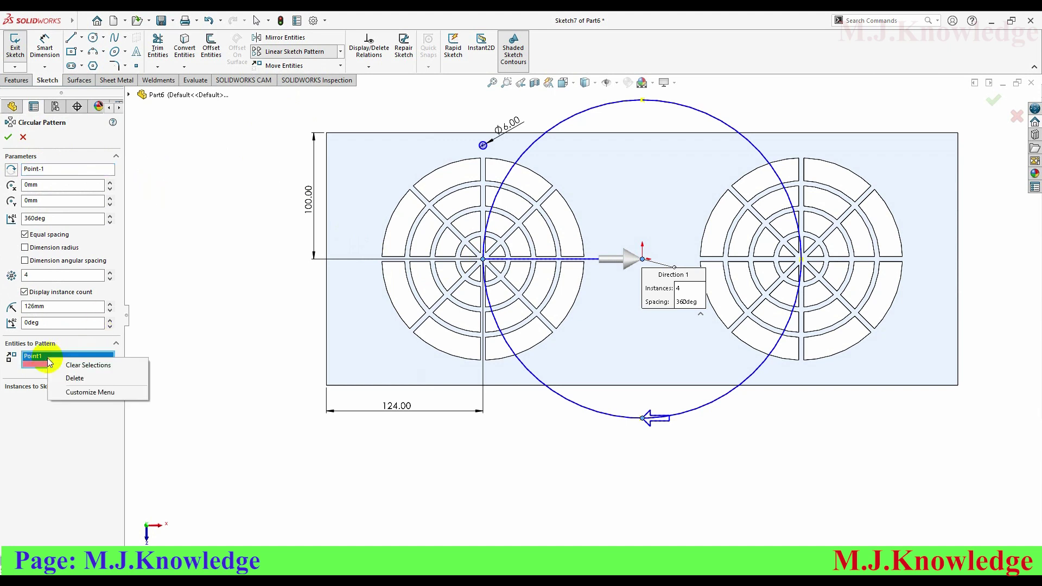
left_click(90, 366)
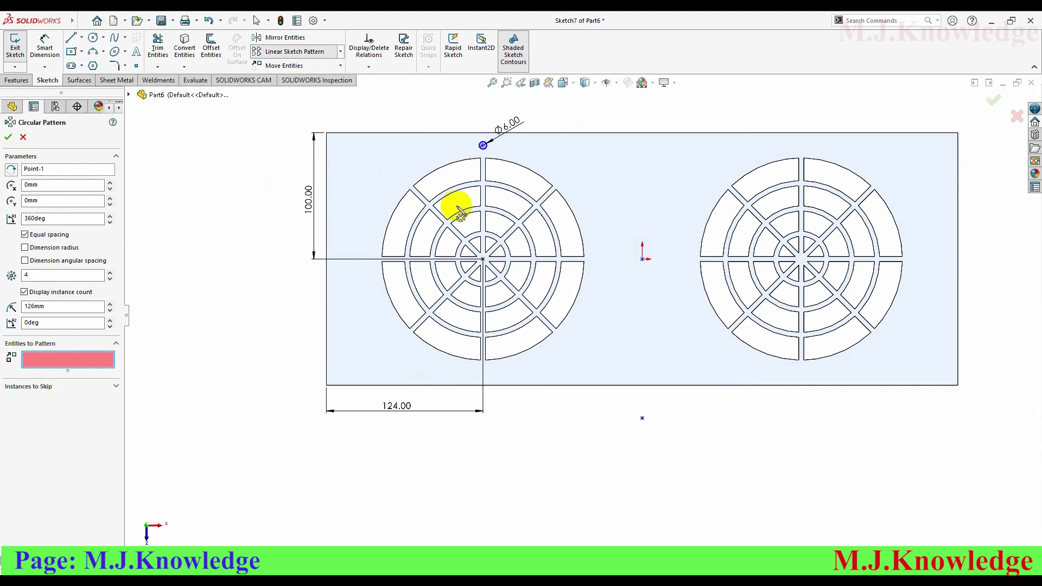
left_click(486, 147)
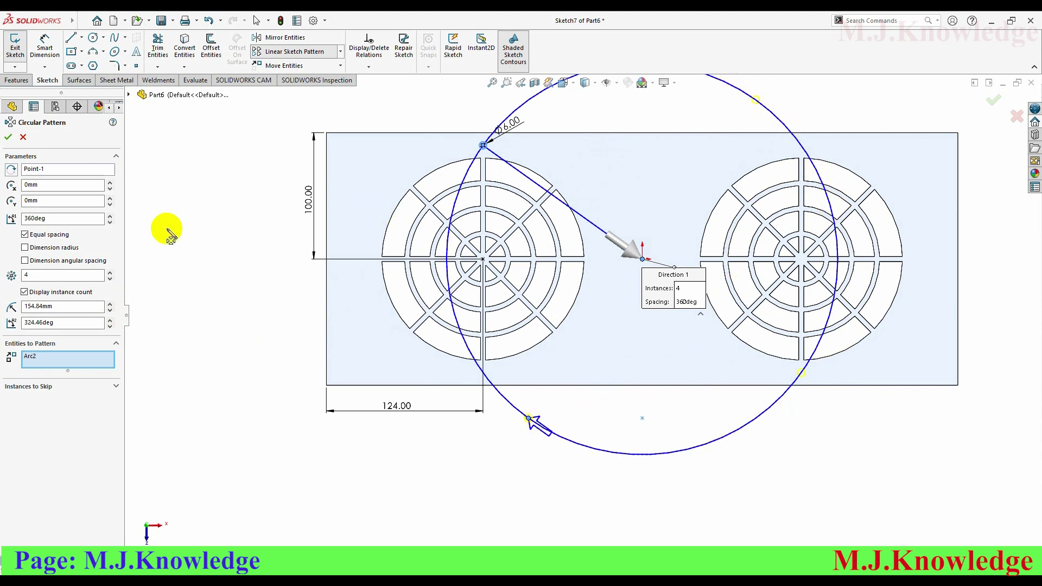
Set the left grille's centre as pattern centre and create 4 instances over 360°
left_click(54, 172)
right_click(53, 171)
left_click(90, 178)
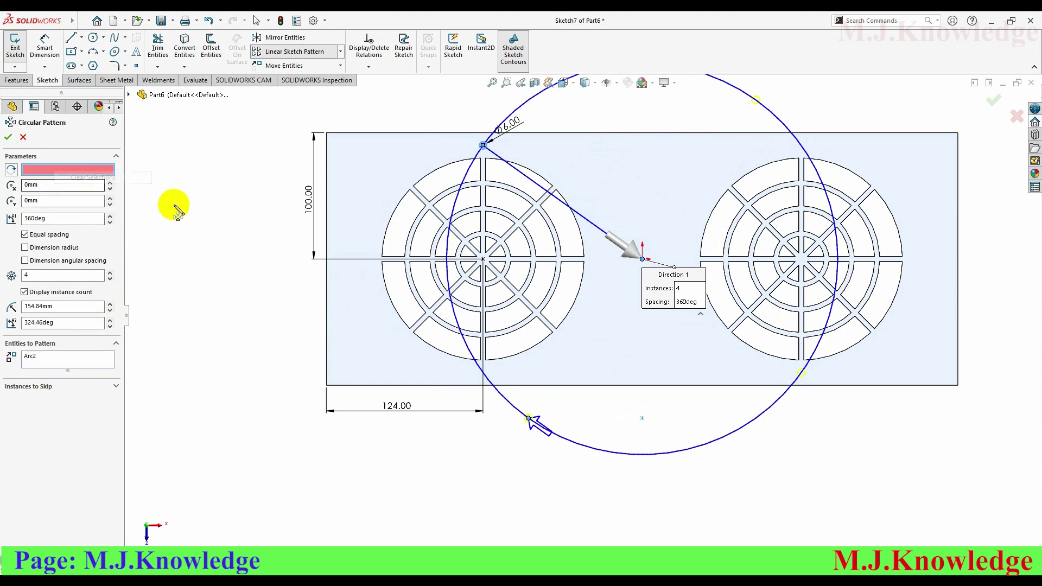
left_click(483, 260)
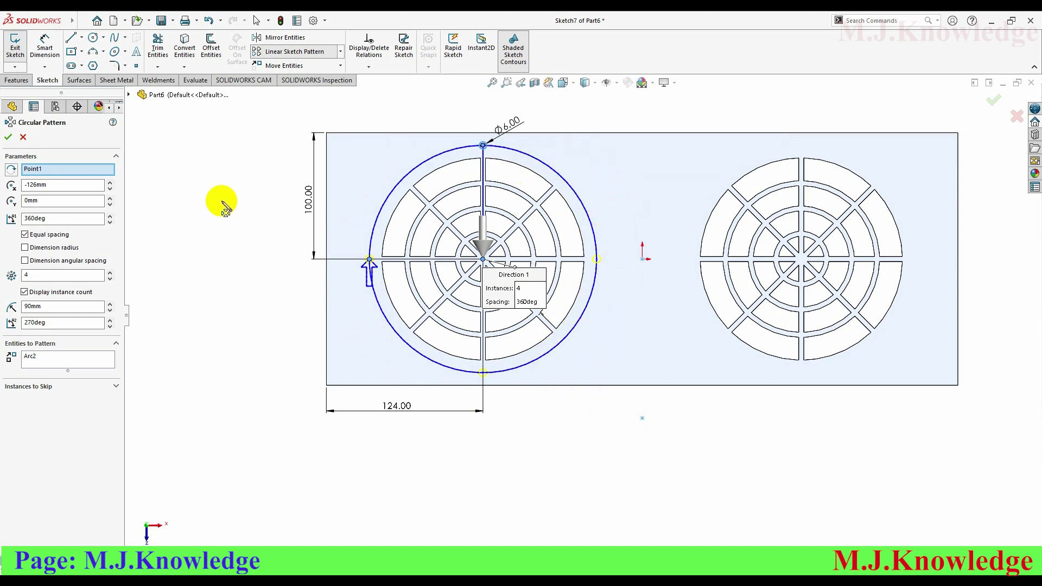
left_click(10, 137)
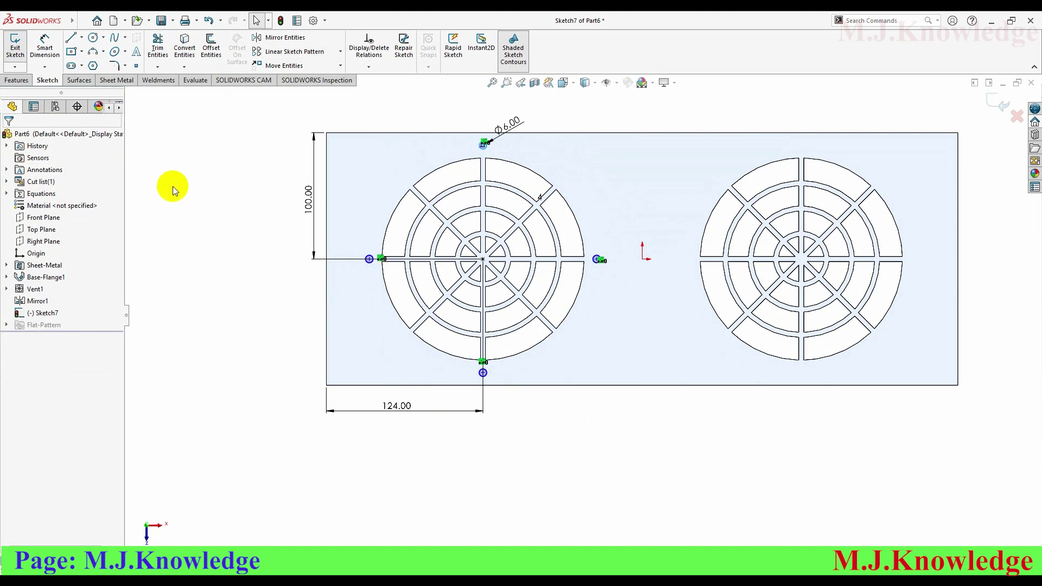
Cut the four Ø6 circles through the plate with a Through All extruded cut
left_click(124, 86)
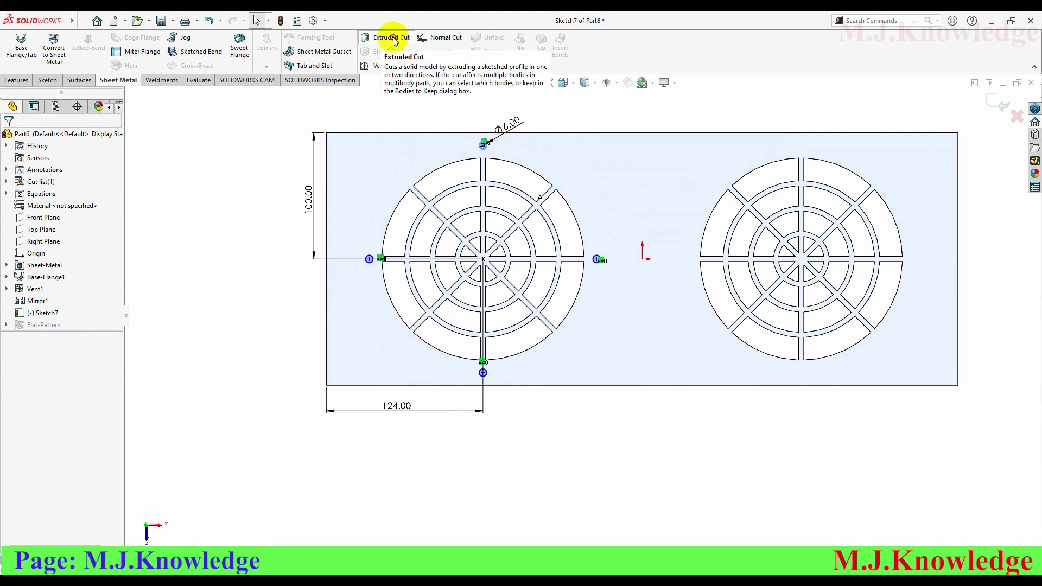
scroll(345, 156, "up", 1)
scroll(477, 258, "up", 2)
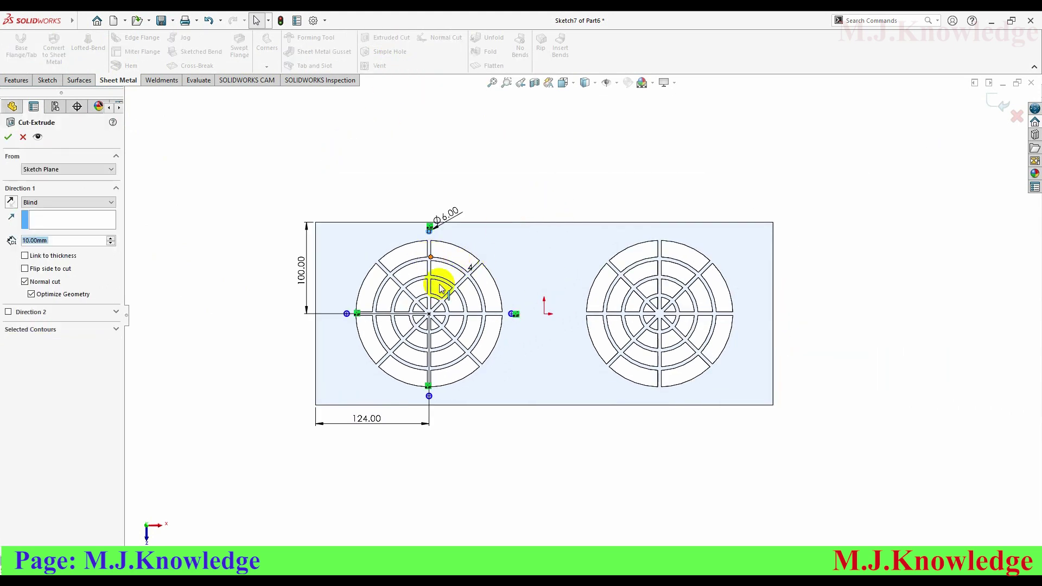
left_click(105, 204)
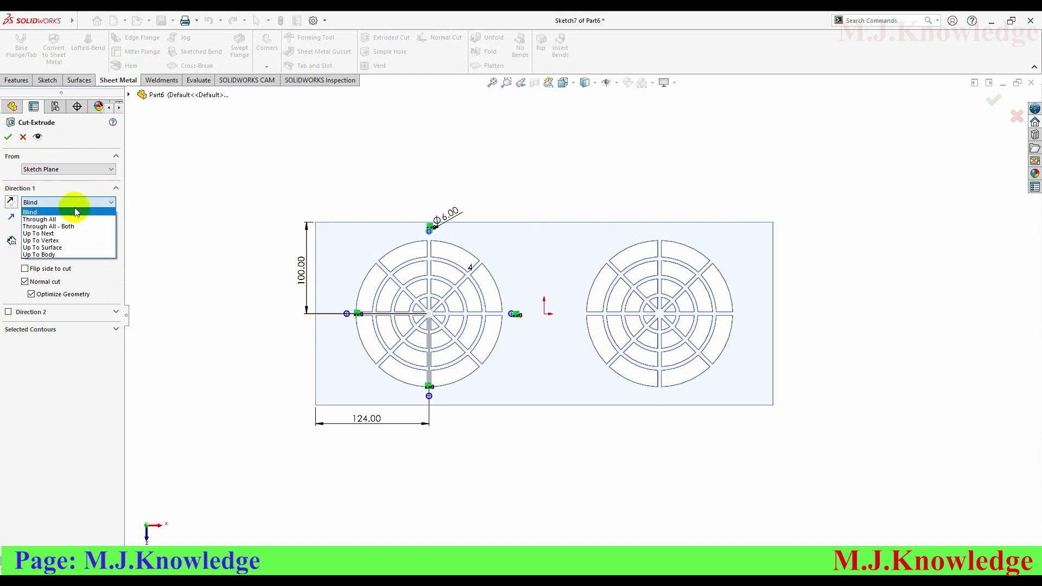
left_click(67, 219)
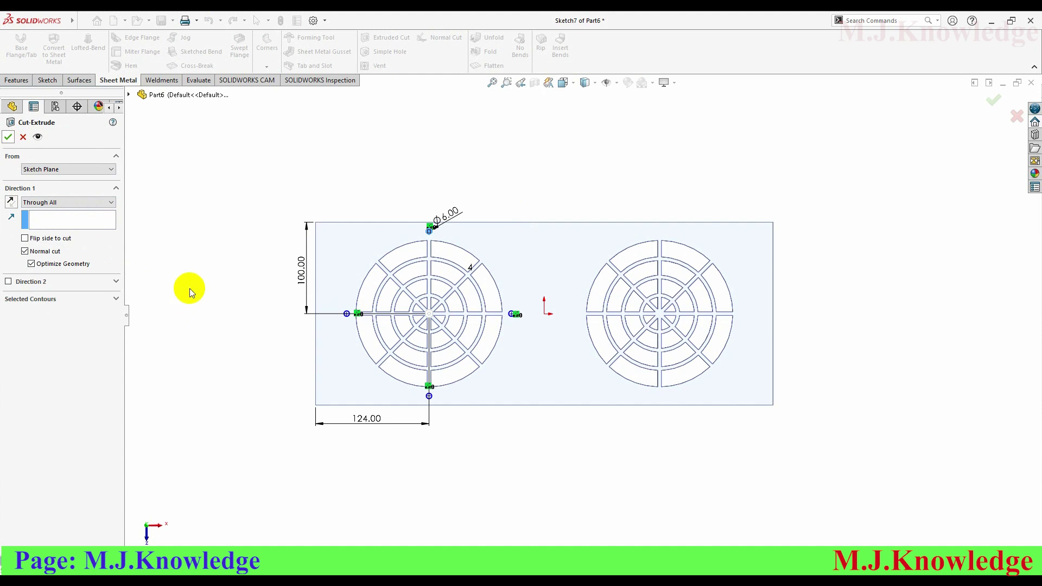
key("Return")
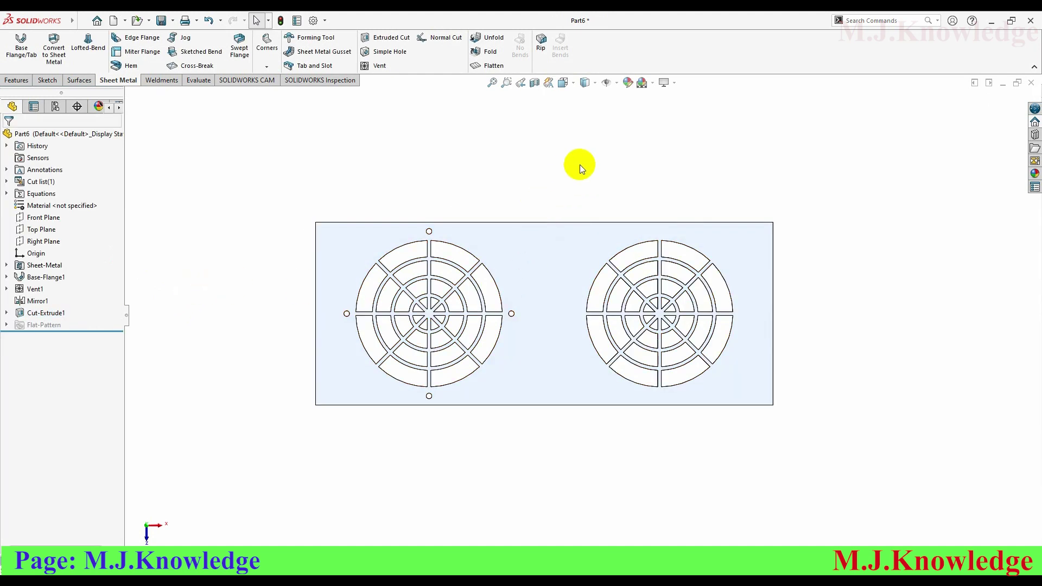
Check the part in isometric, return to the Normal To view, and show the Features commands
key("ctrl+7")
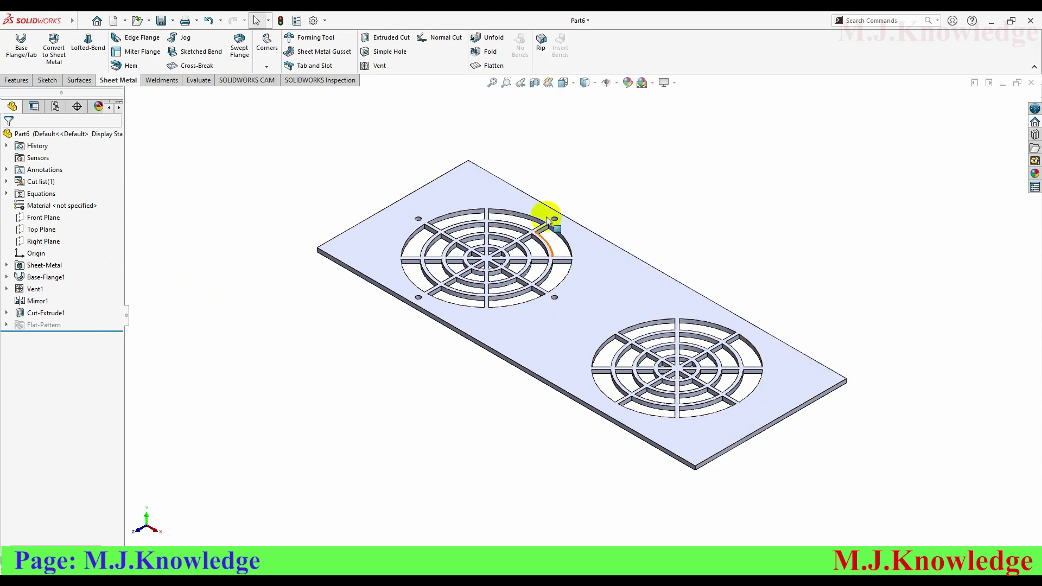
left_click(571, 83)
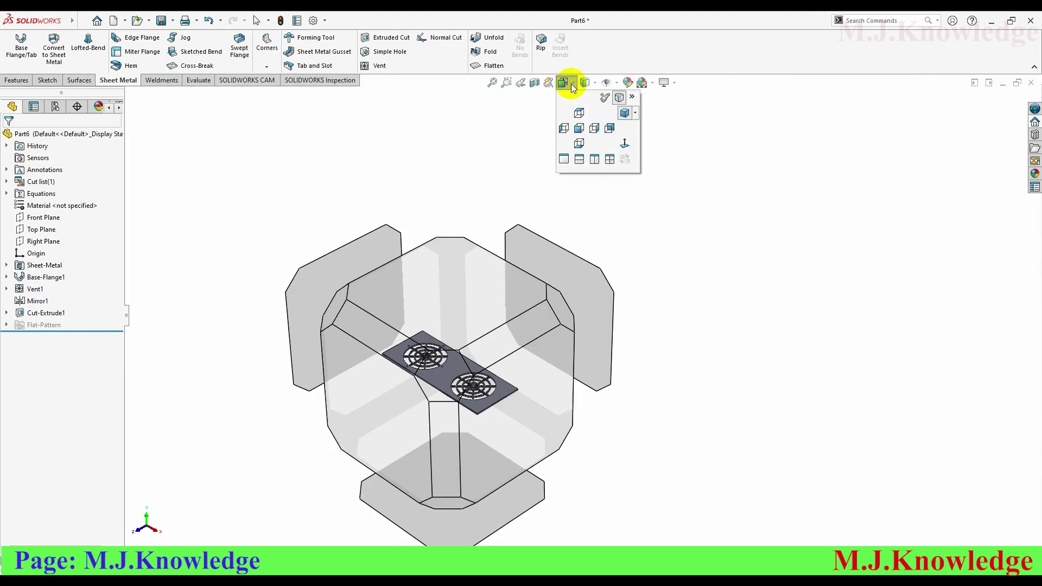
left_click(579, 115)
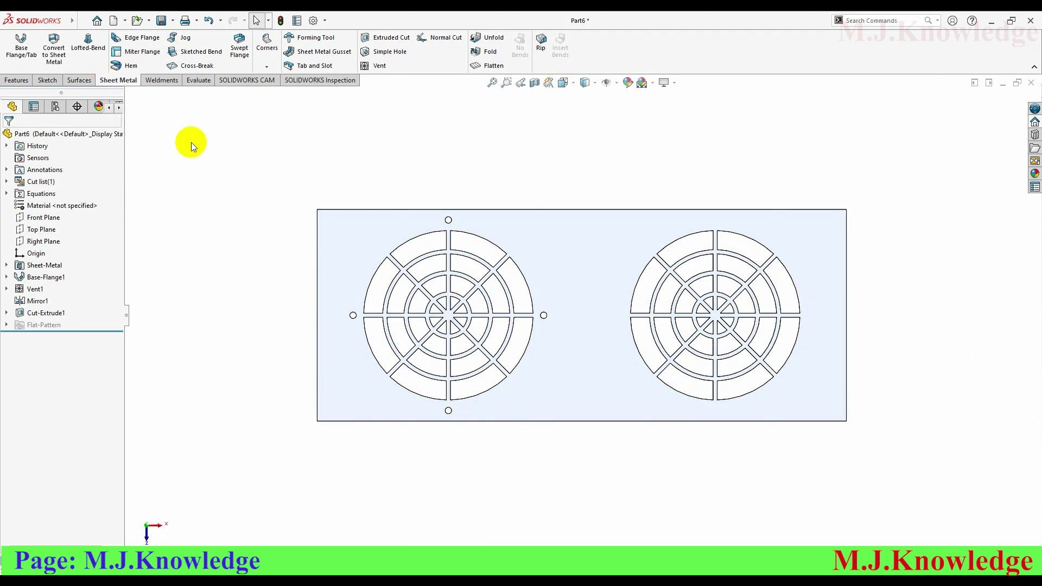
left_click(17, 81)
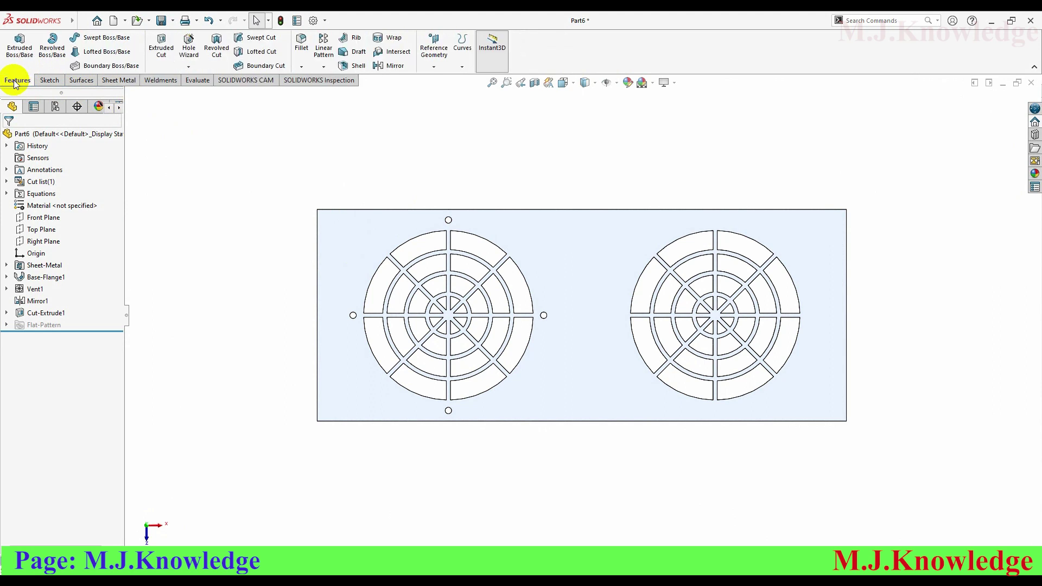
Mirror Cut-Extrude1 across the Right Plane to add four holes around the right grille
left_click(390, 67)
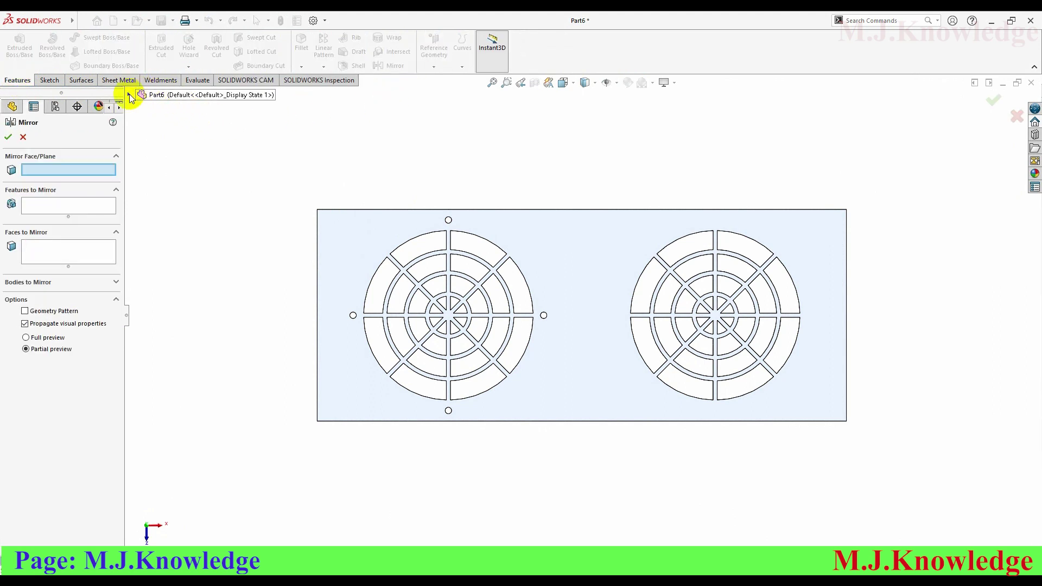
left_click(130, 97)
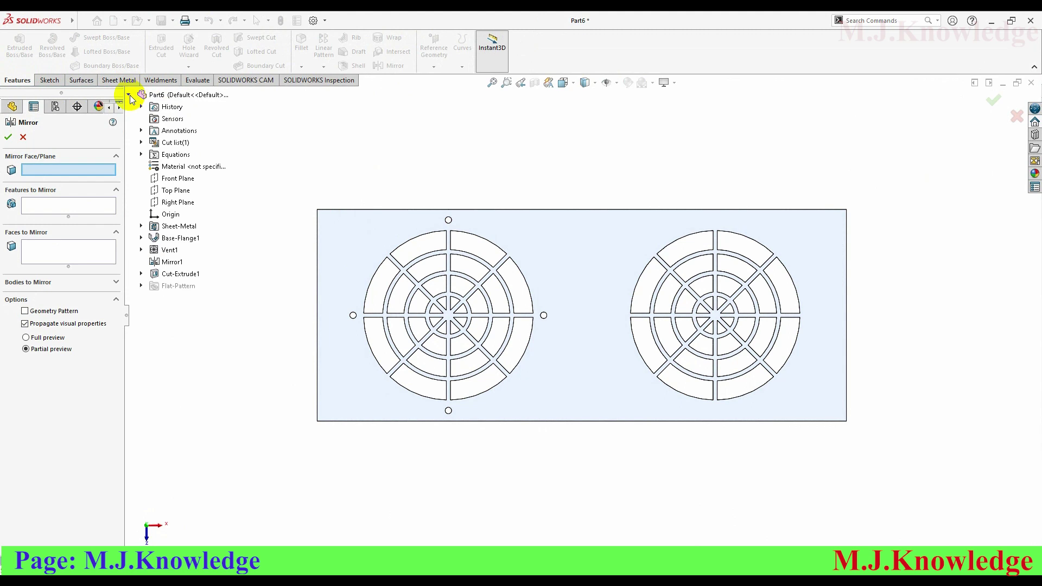
left_click(185, 204)
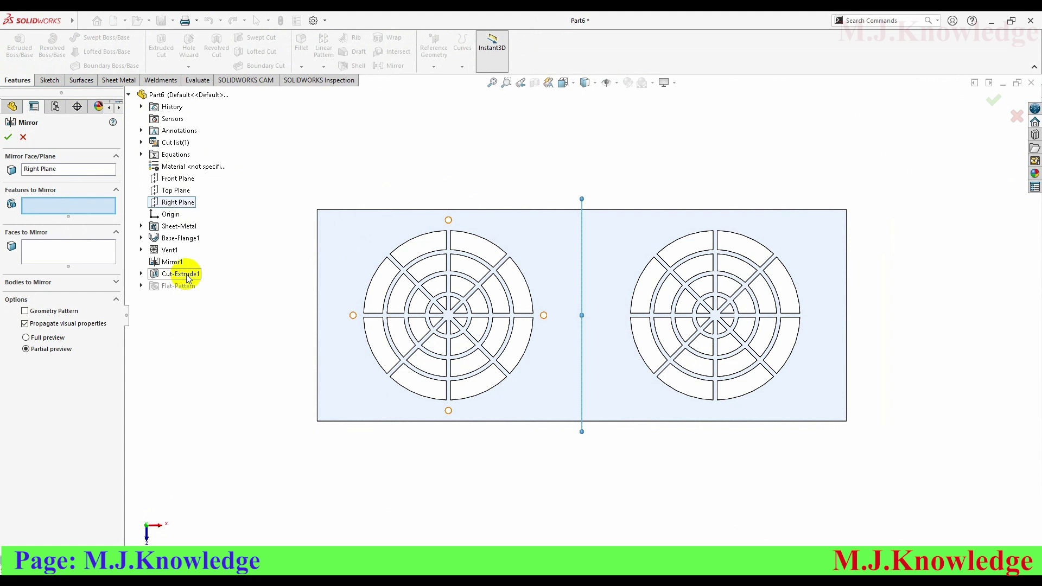
left_click(187, 275)
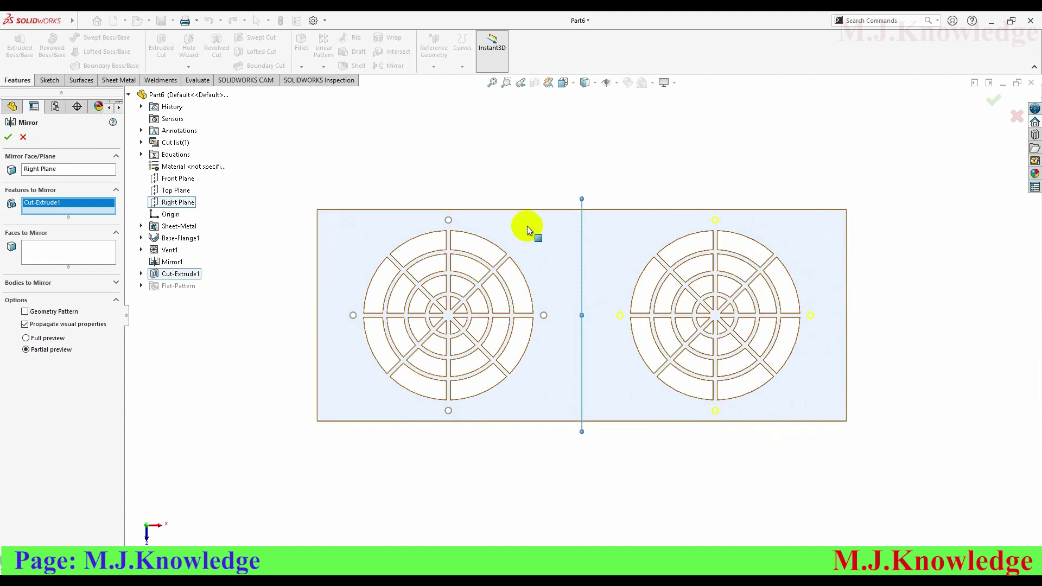
left_click(6, 136)
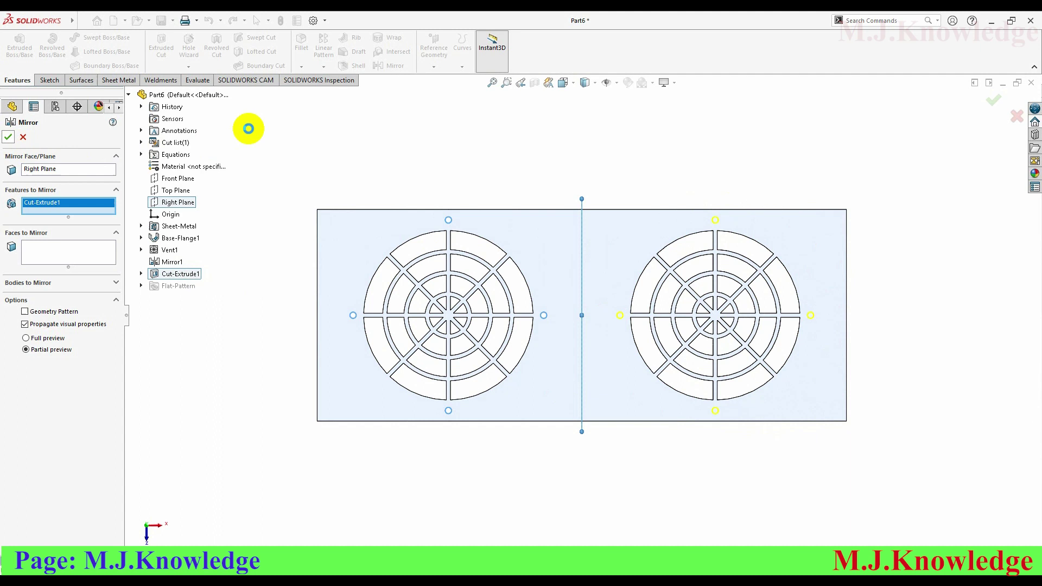
left_click(323, 136)
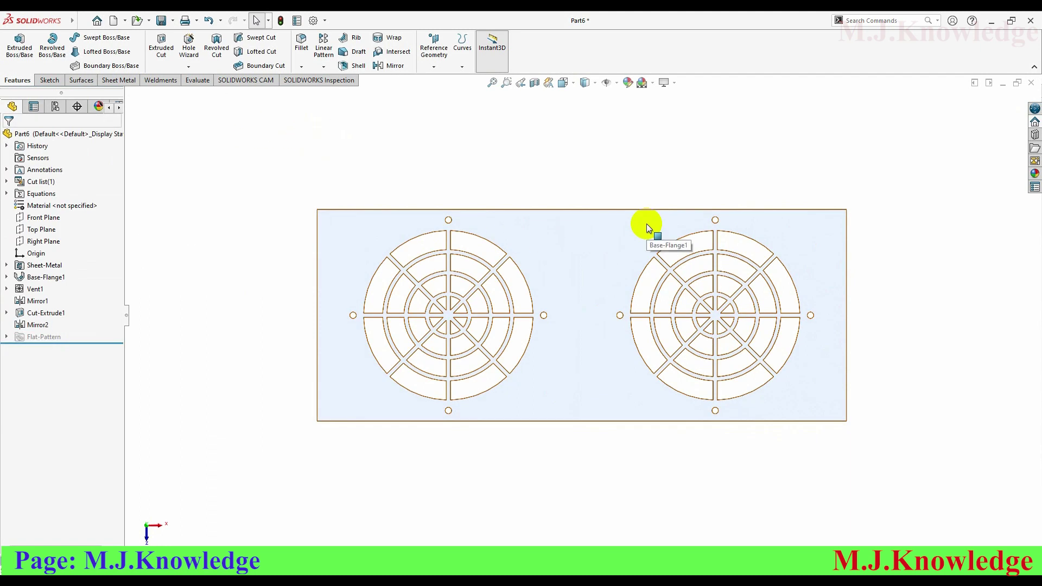
key("ctrl+7")
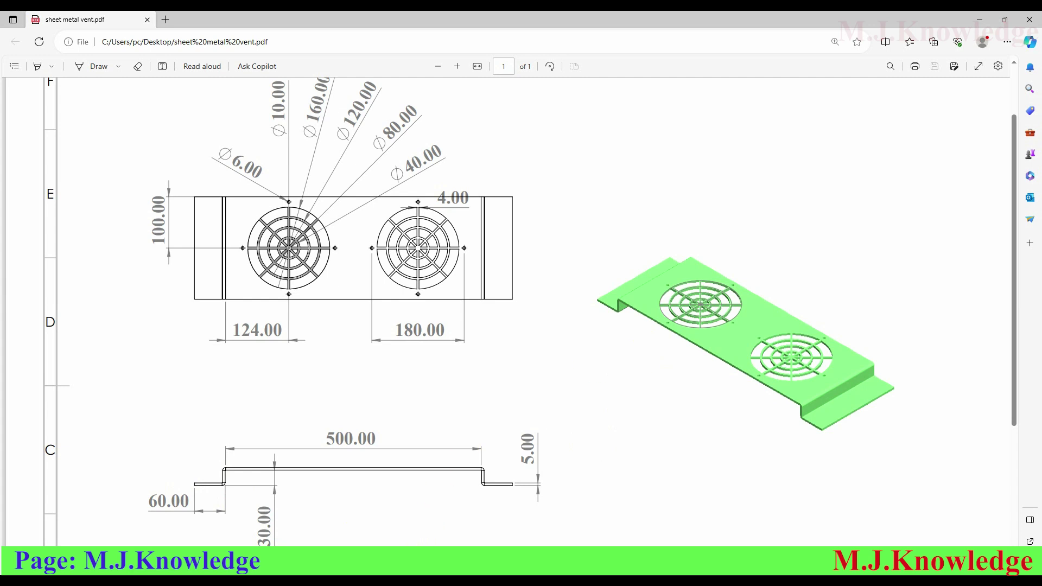
Switch from the vent PDF drawing back to the SolidWorks part window
left_click(357, 542)
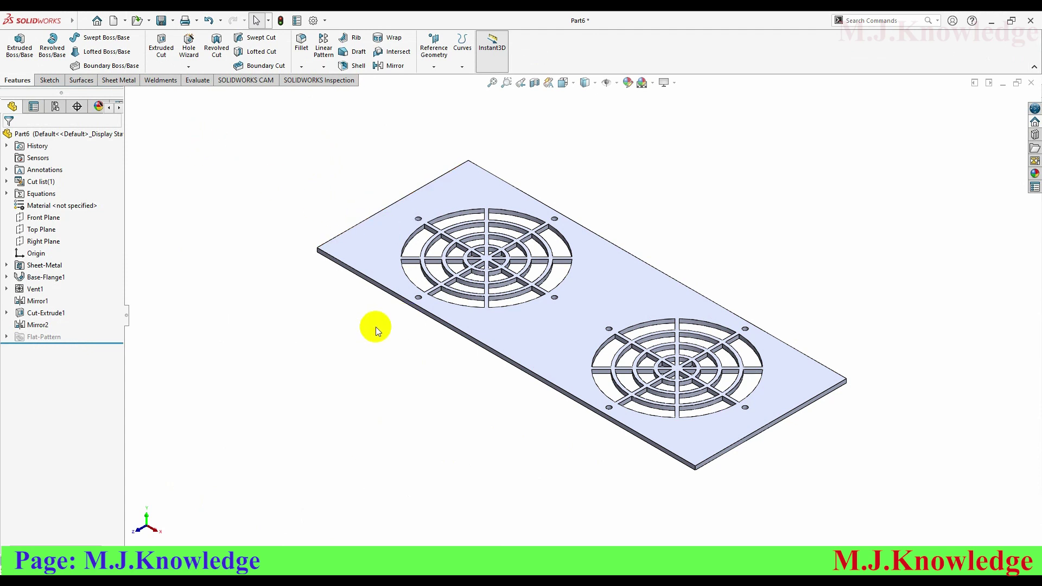
Add 30 mm edge flanges at 90° on both short end edges of the plate
left_click(124, 80)
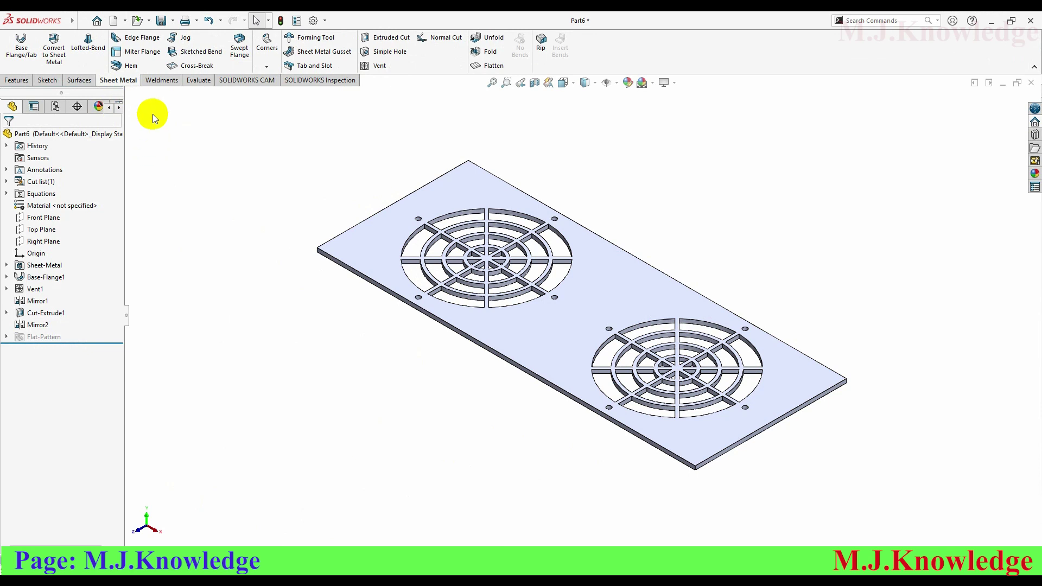
left_click(139, 42)
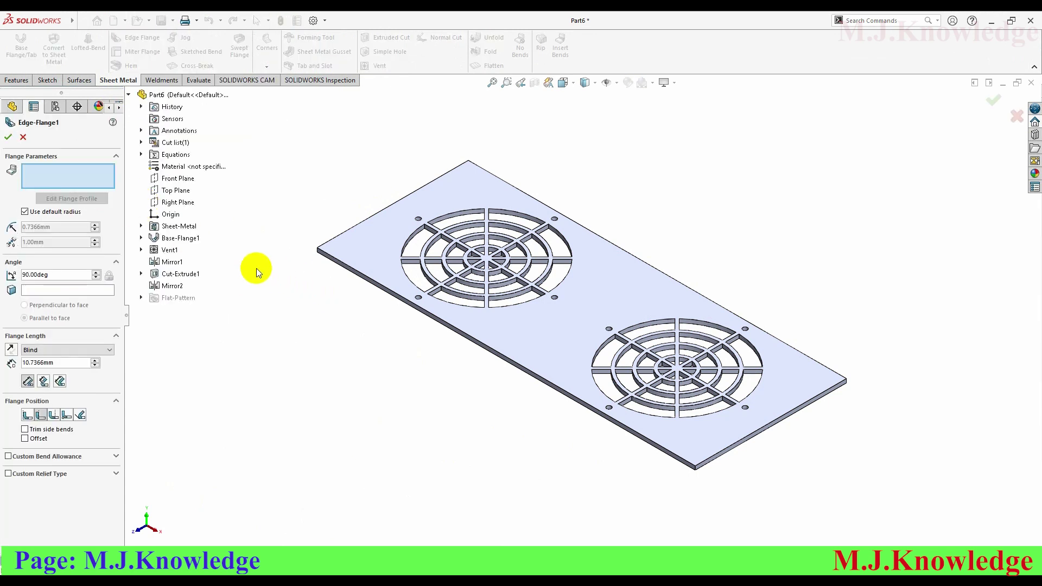
left_click(760, 432)
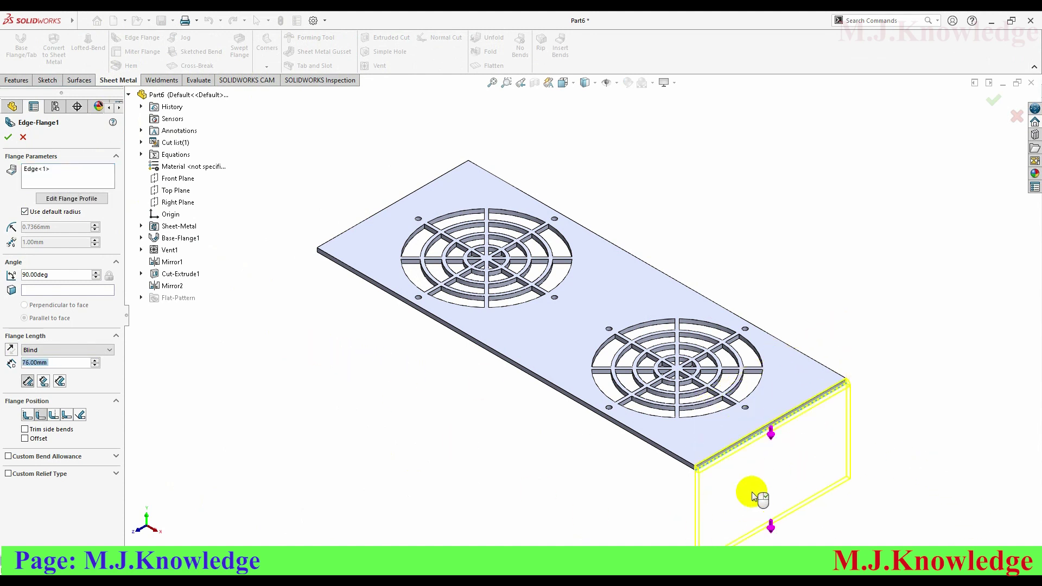
left_click(724, 484)
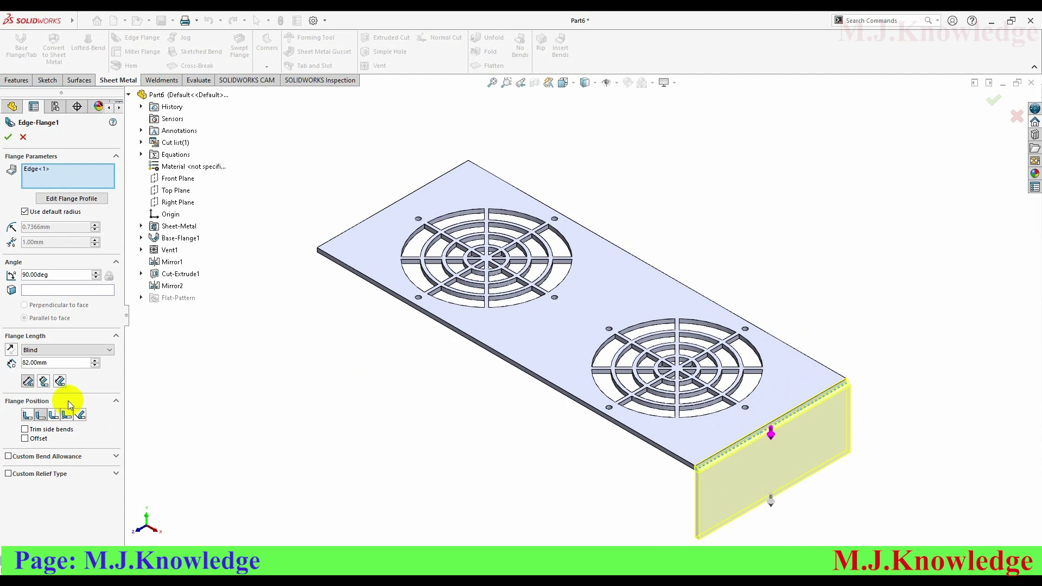
double_click(41, 363)
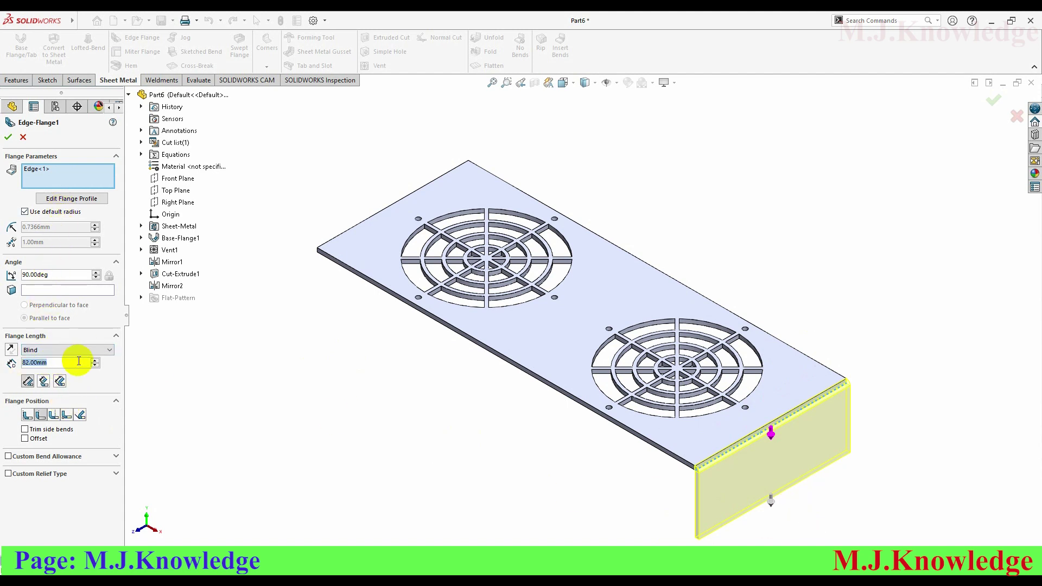
type("30")
key("Return")
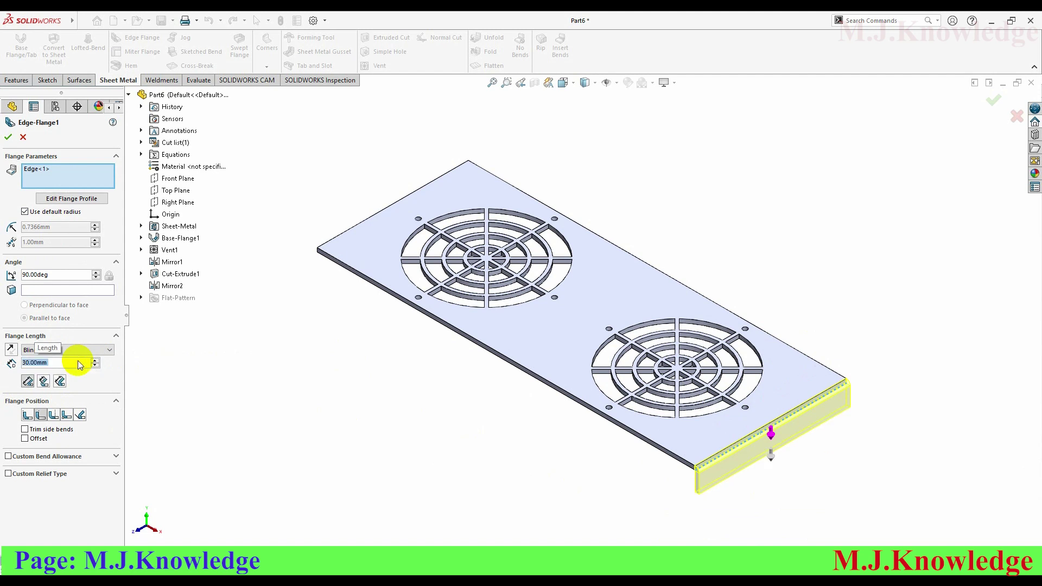
mouse_move(311, 314)
middle_mouse_down()
mouse_move(323, 295)
mouse_move(370, 303)
mouse_move(319, 239)
middle_mouse_up()
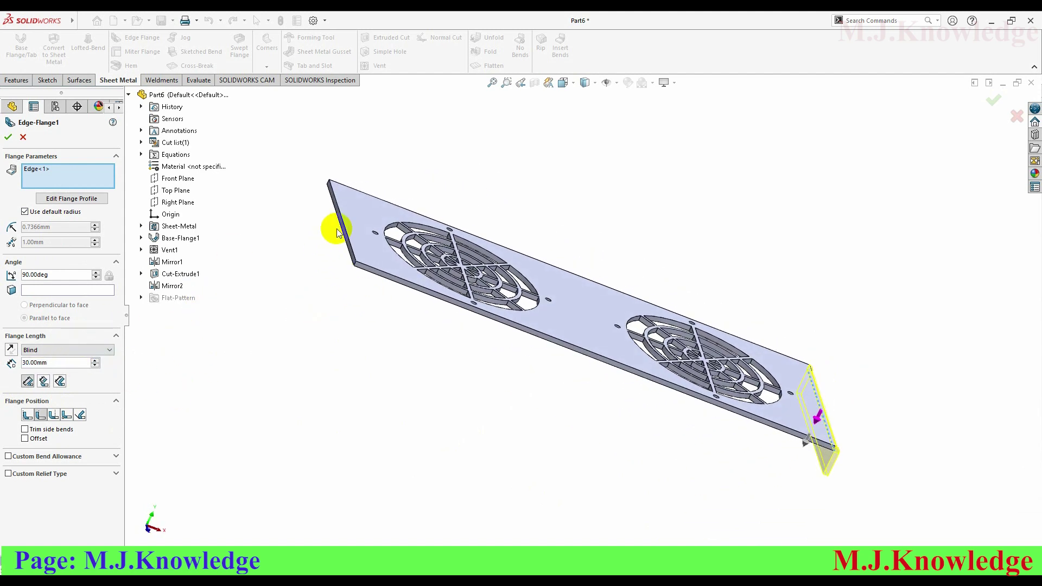
left_click(341, 231)
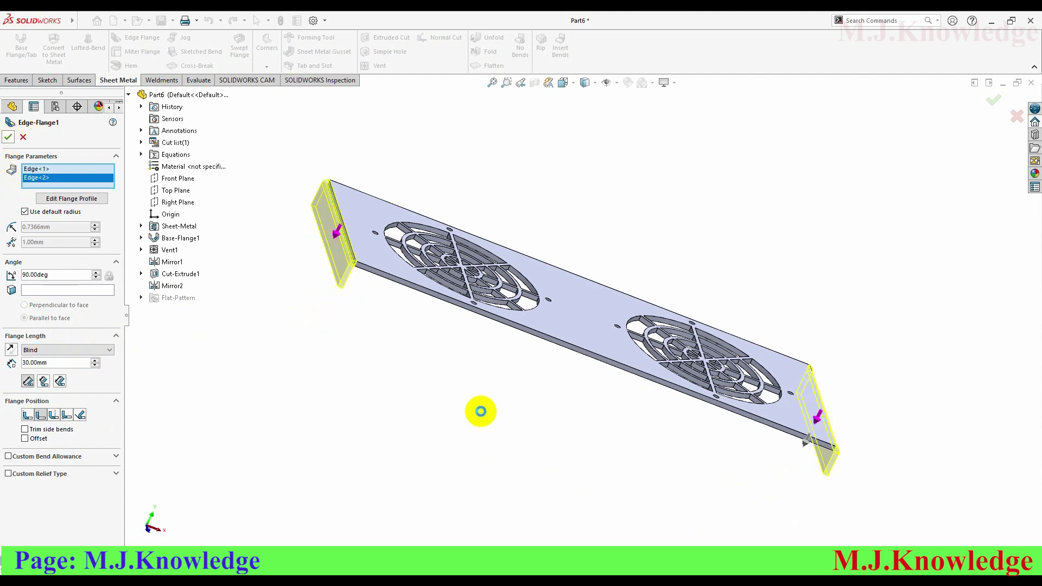
right_click(481, 411)
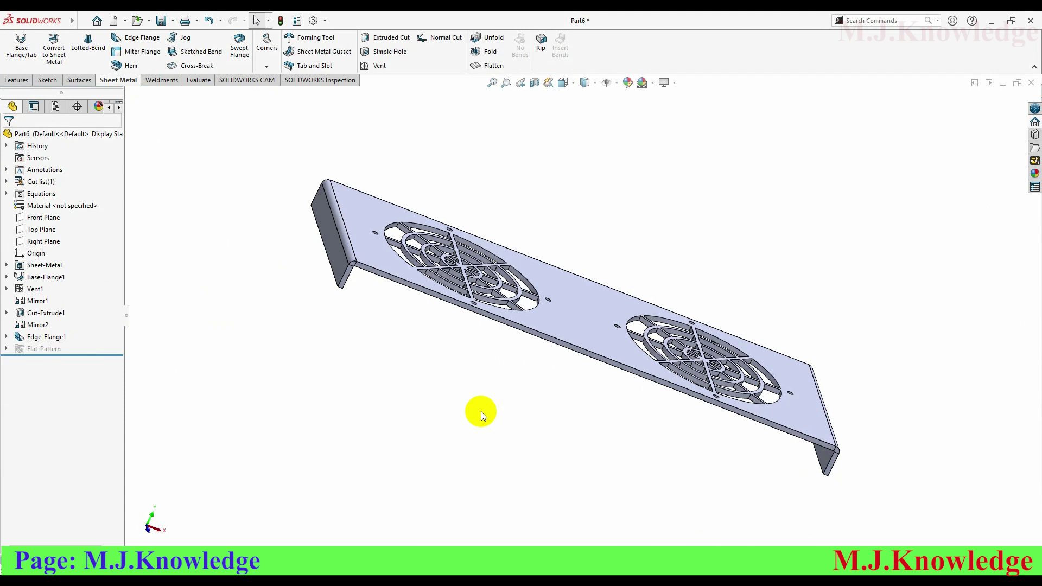
Add 60 mm outward feet on the bottom edges of both end flanges
key("ctrl+7")
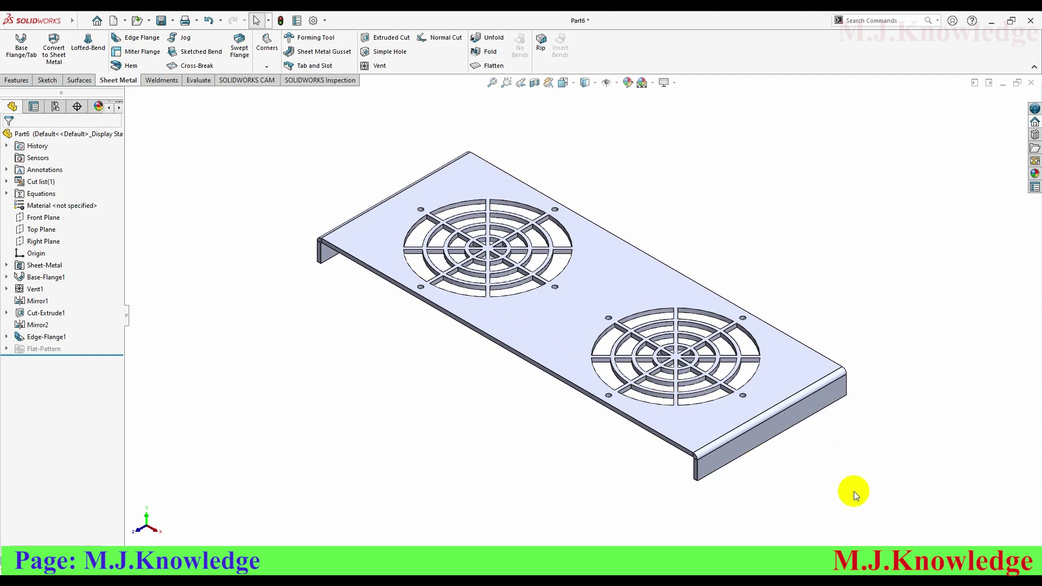
left_click(145, 40)
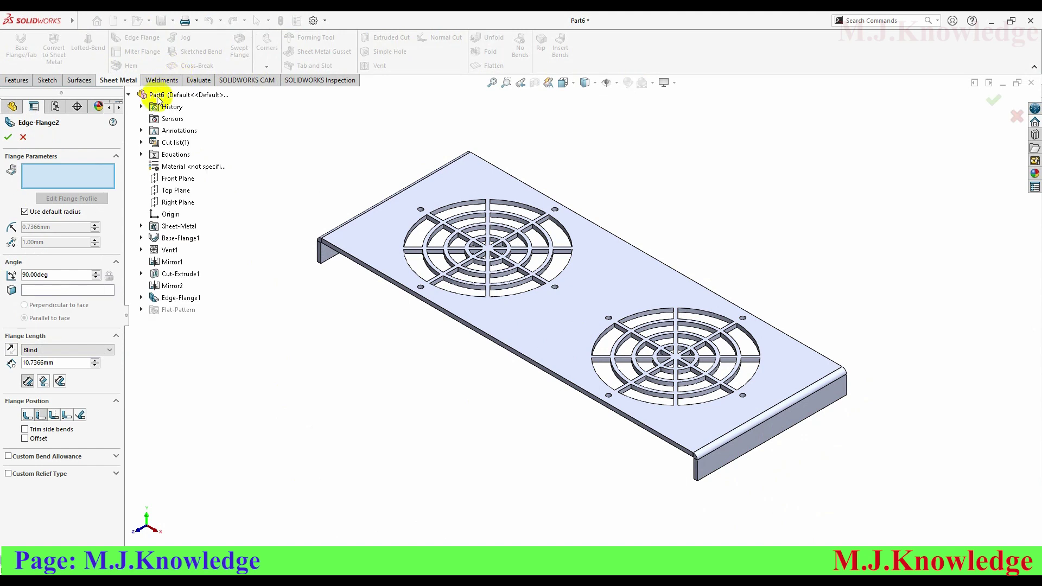
left_click(776, 438)
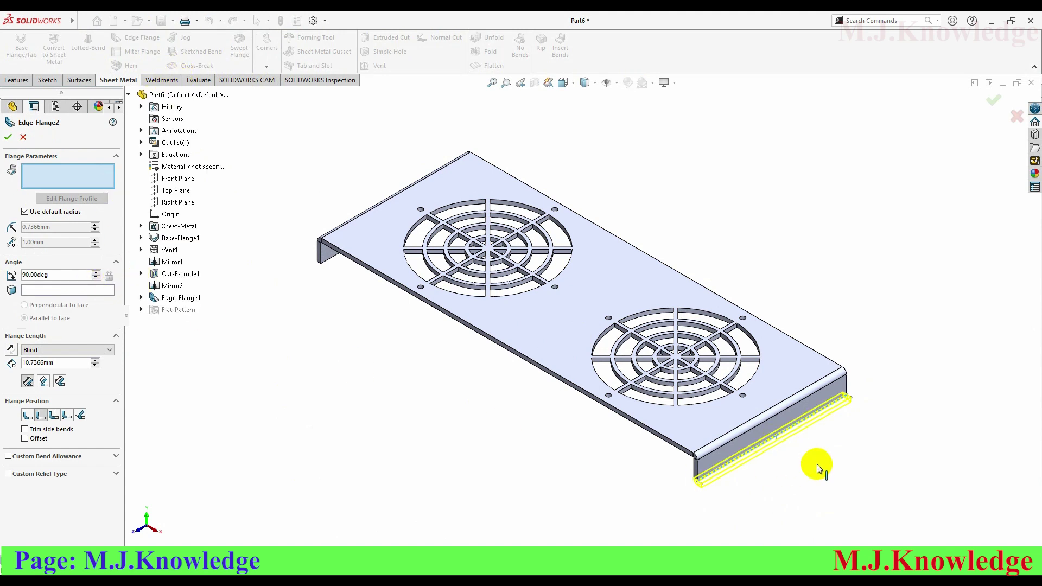
double_click(63, 362)
type("60")
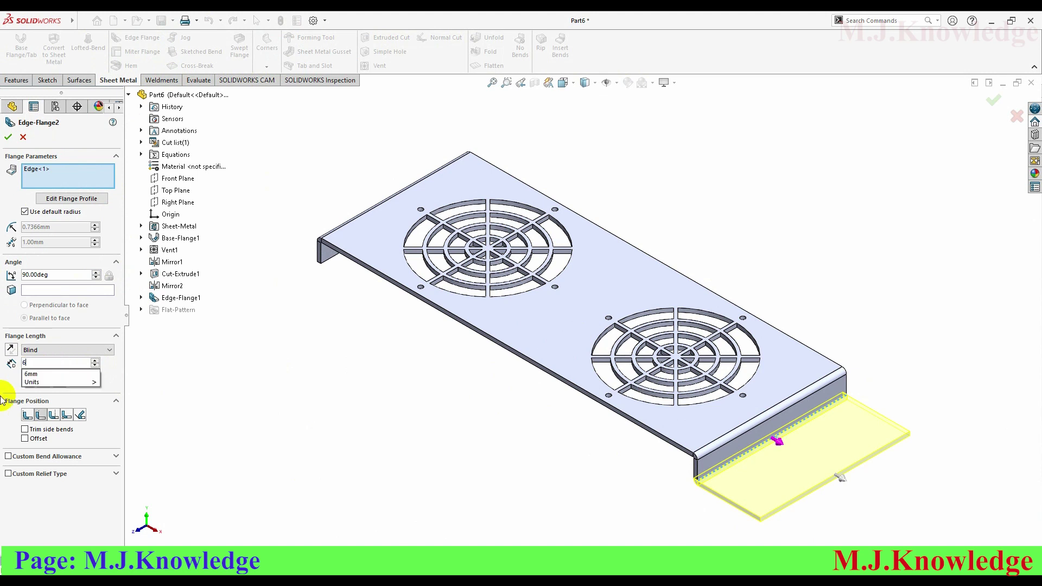
key("Return")
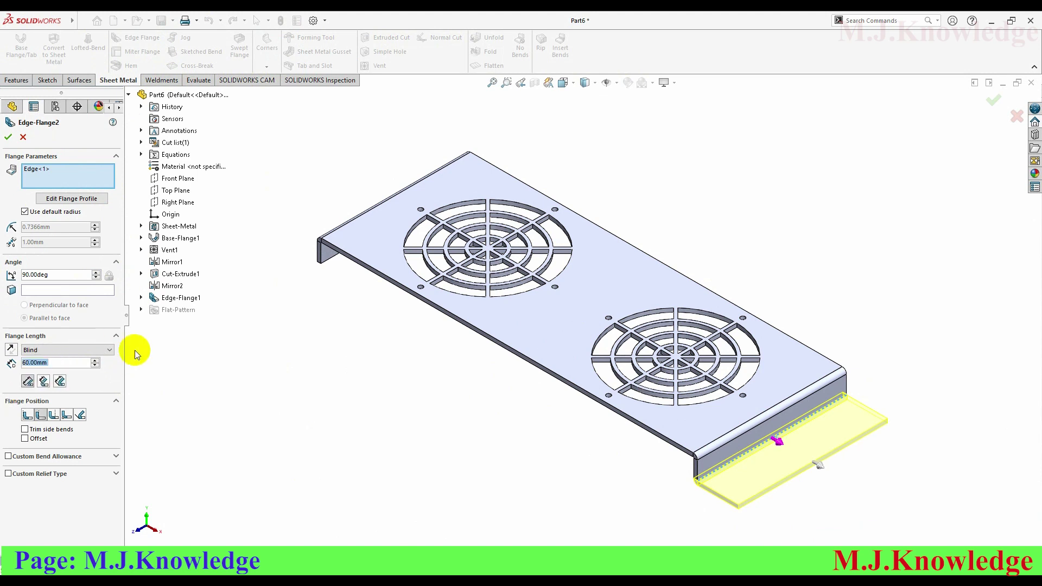
mouse_move(217, 266)
middle_mouse_down()
mouse_move(270, 282)
mouse_move(256, 237)
mouse_move(270, 221)
mouse_move(298, 251)
mouse_move(286, 269)
middle_mouse_up()
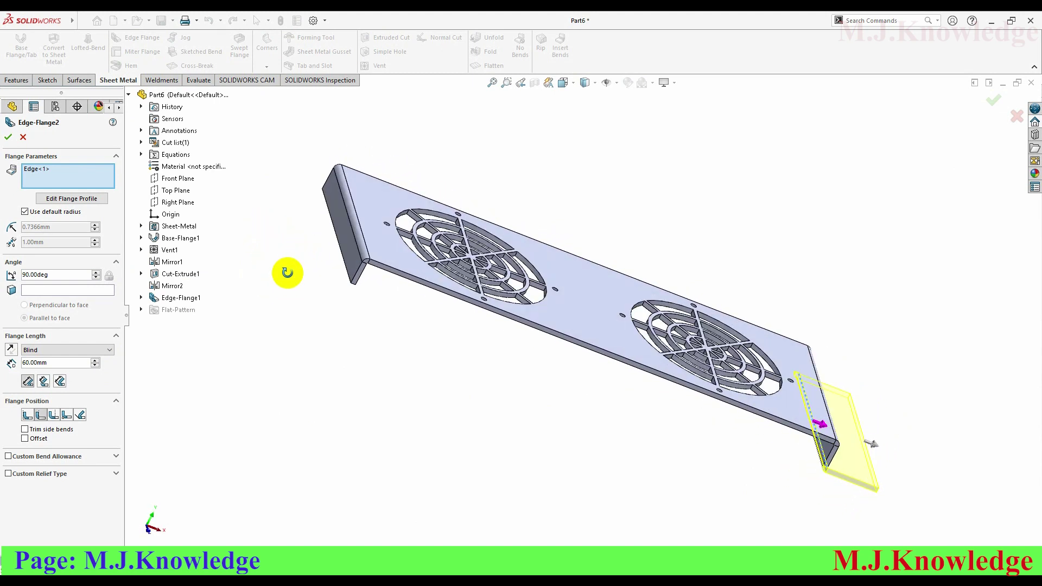
left_click(338, 242)
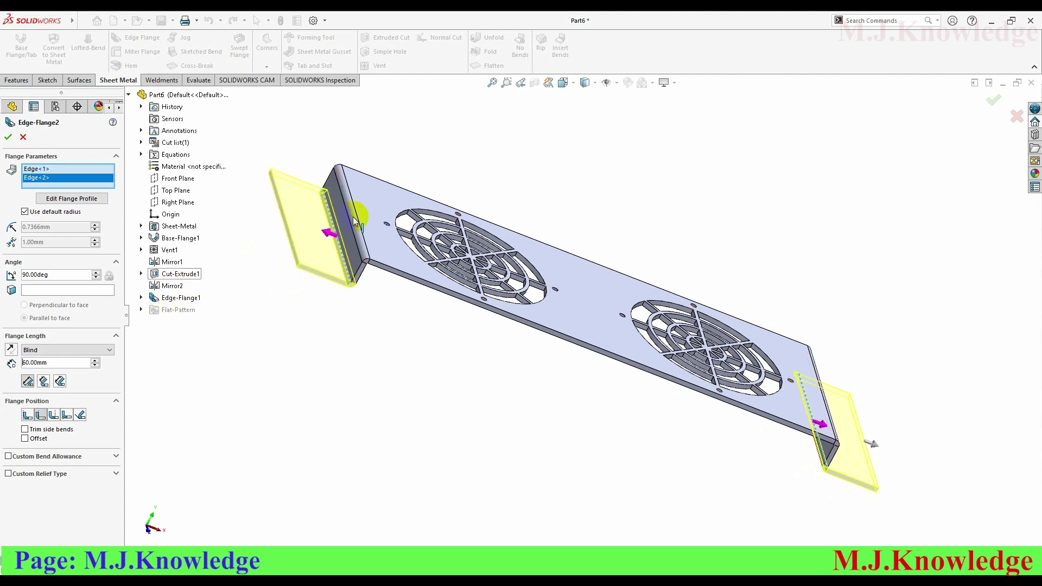
mouse_move(462, 396)
middle_mouse_down()
mouse_move(493, 372)
mouse_move(458, 344)
middle_mouse_up()
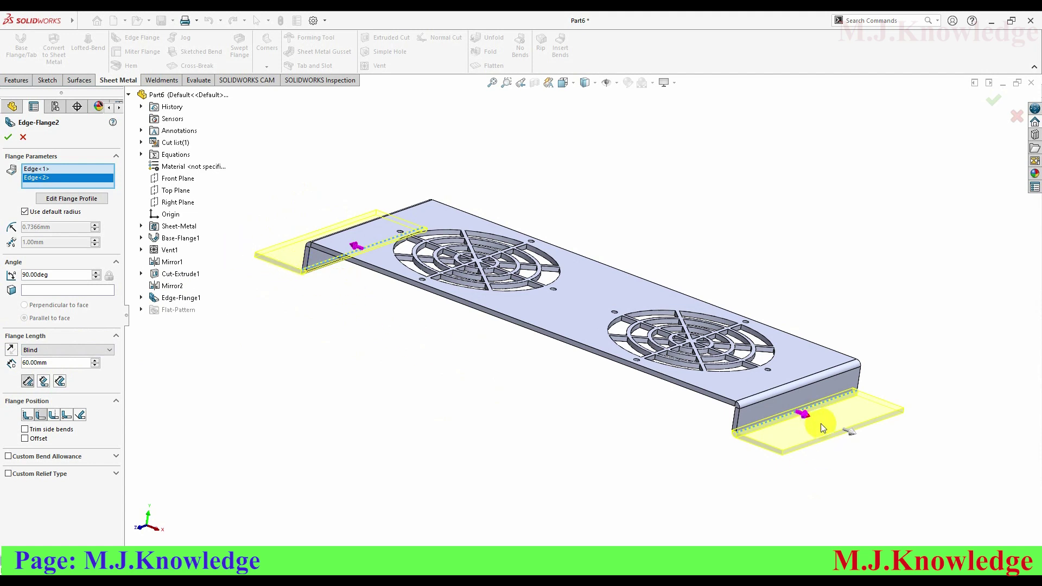
left_click(8, 137)
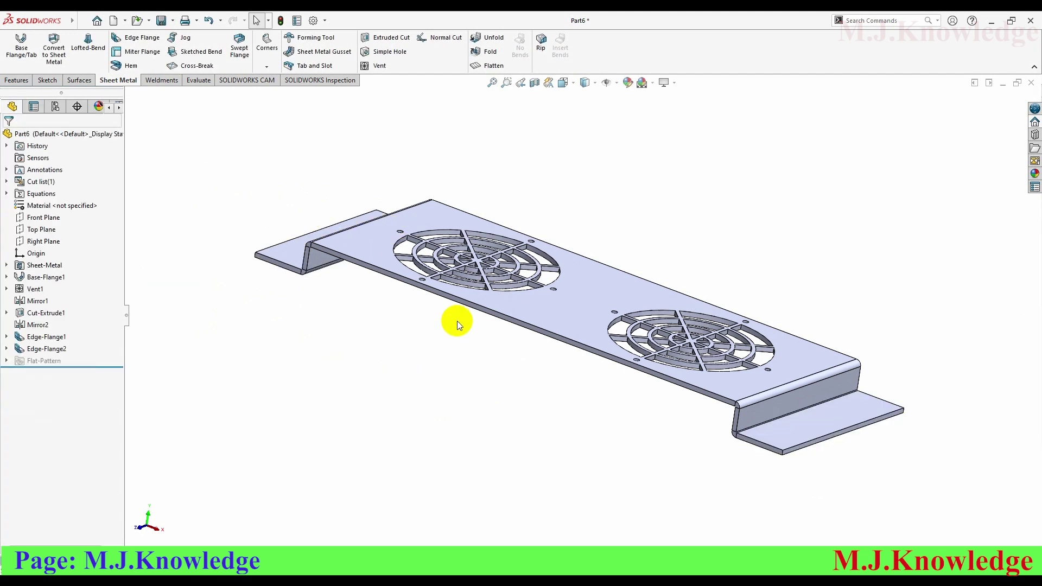
key("ctrl+7")
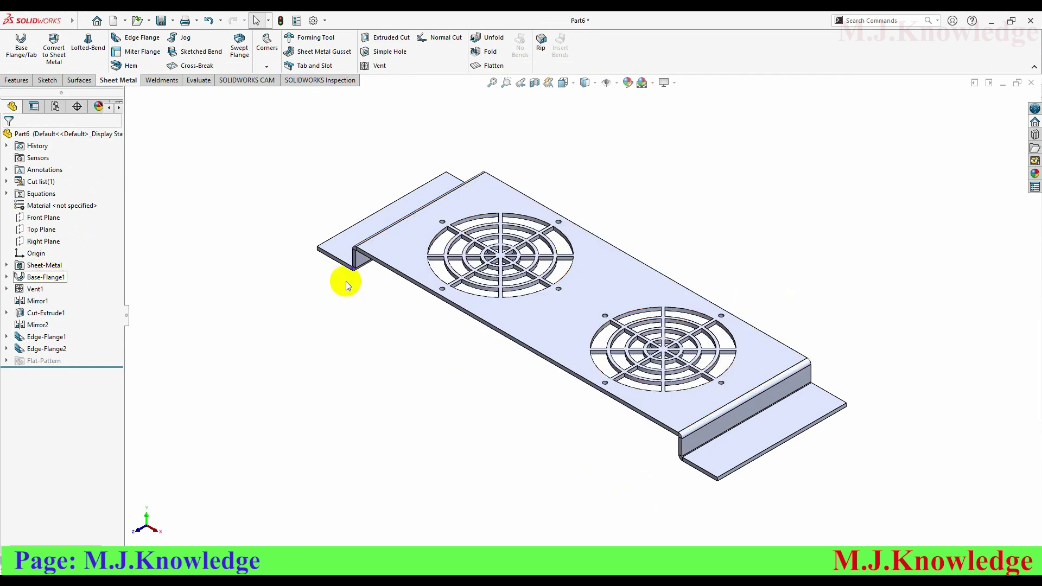
Show the part's Appearances overview and box-select the entire vent bracket
left_click(98, 107)
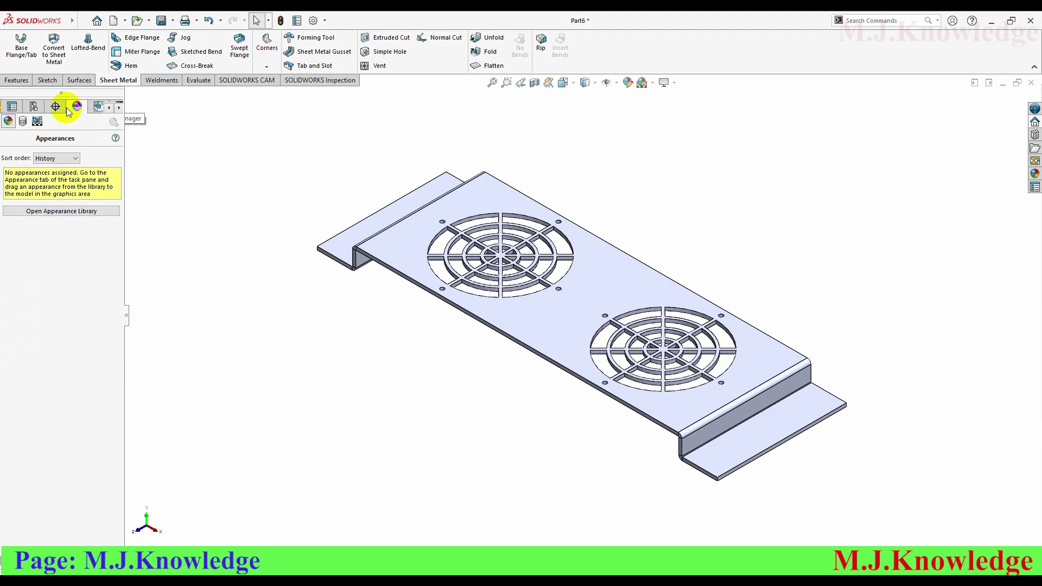
mouse_move(298, 141)
left_mouse_down()
mouse_move(557, 400)
mouse_move(825, 540)
mouse_move(886, 529)
left_mouse_up()
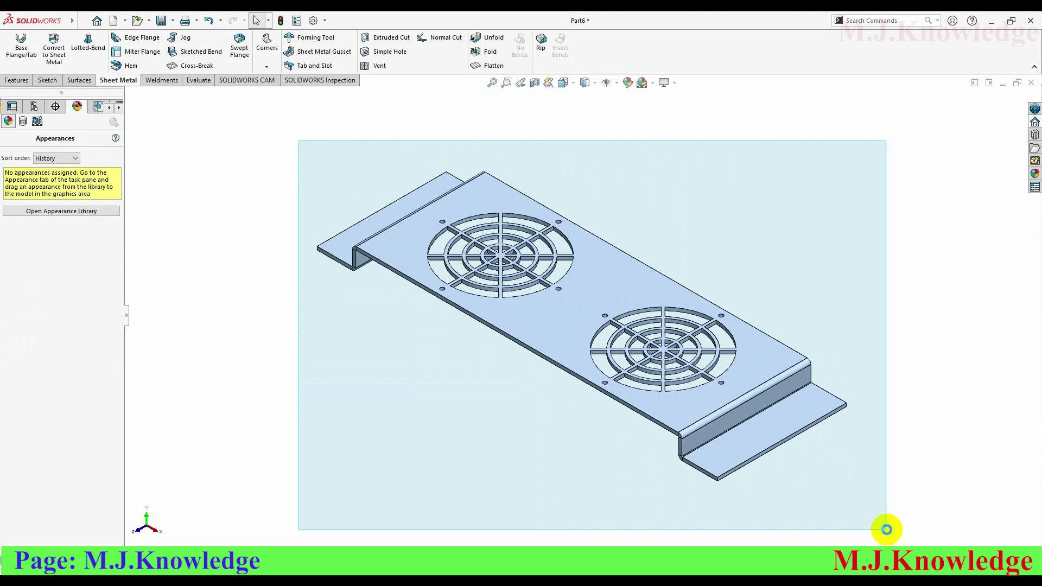
left_click_drag(886, 529, 887, 530)
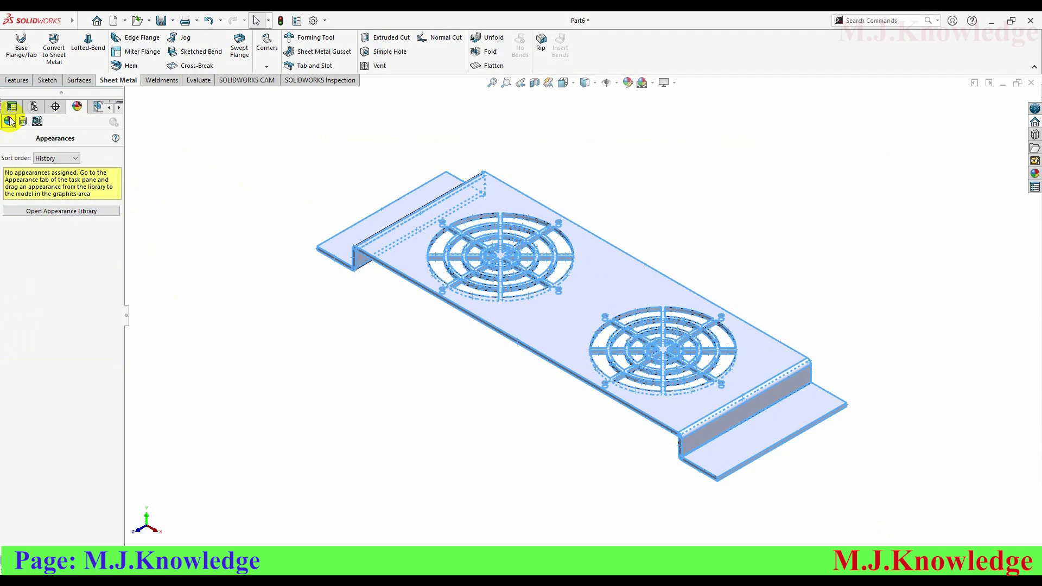
Apply the Metal > Steel polished steel appearance from the library to the whole vent plate
left_click(78, 212)
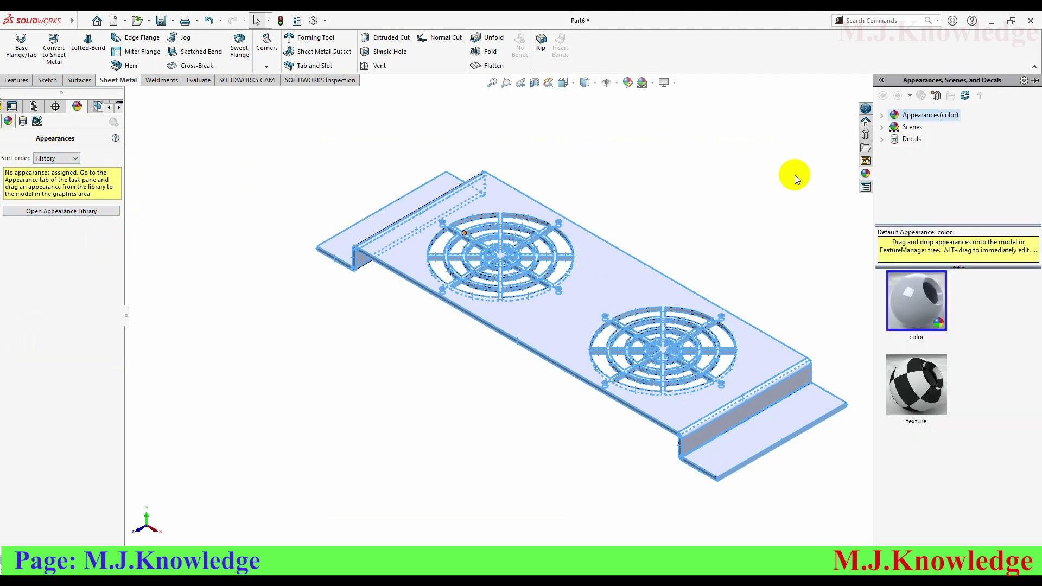
left_click(881, 115)
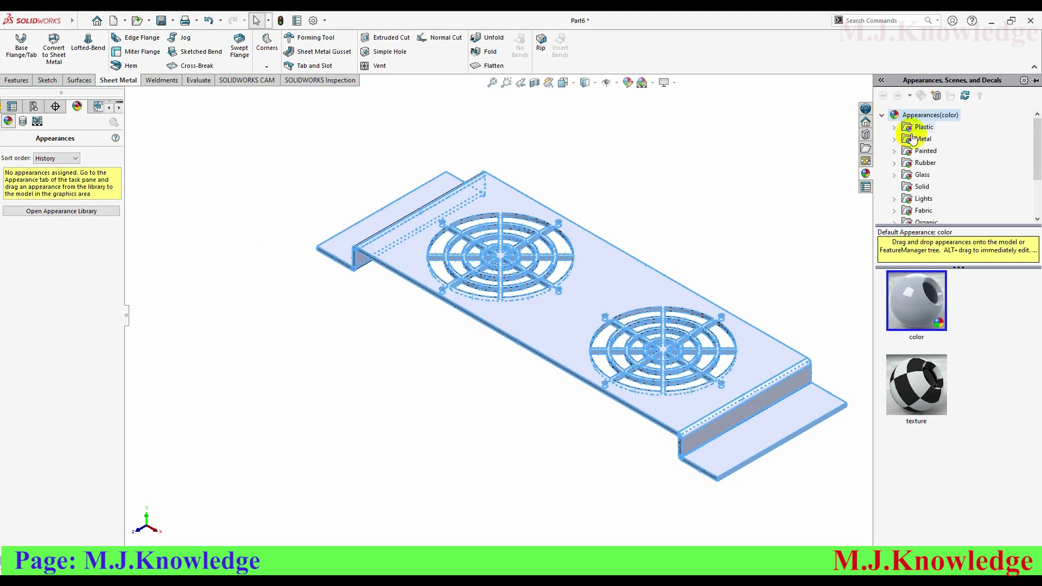
double_click(900, 140)
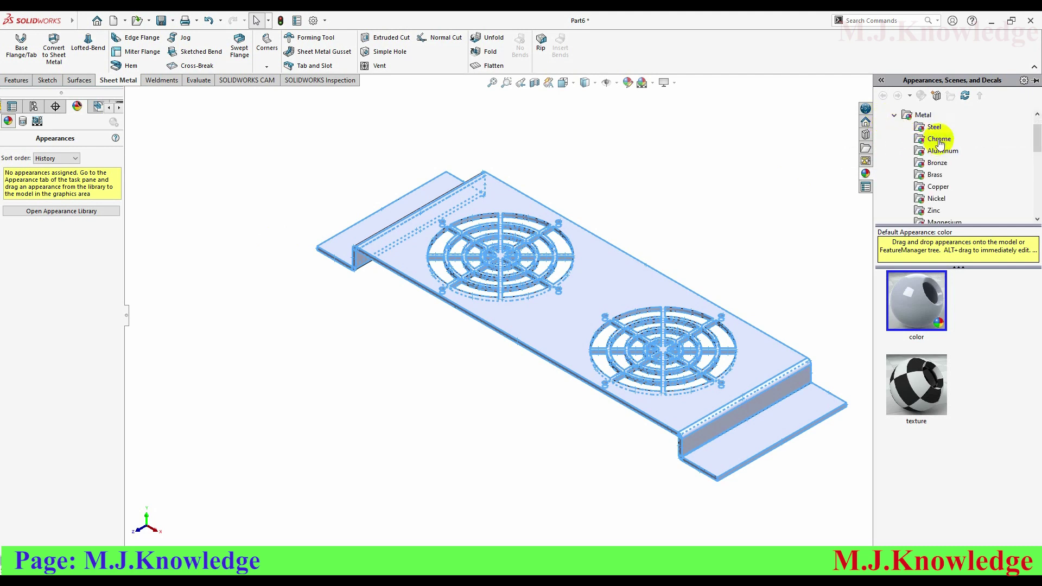
left_click(919, 129)
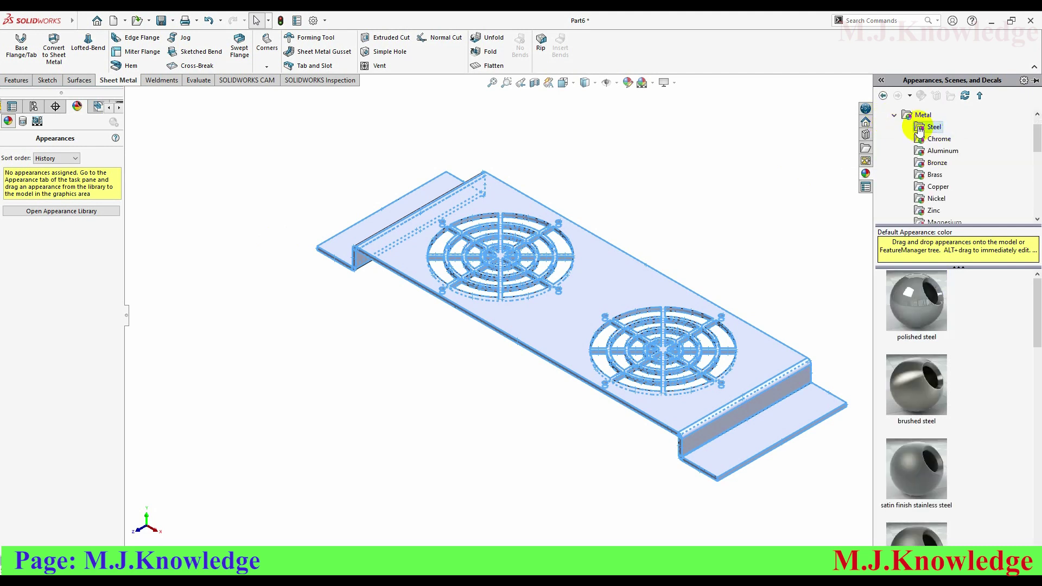
left_click(919, 303)
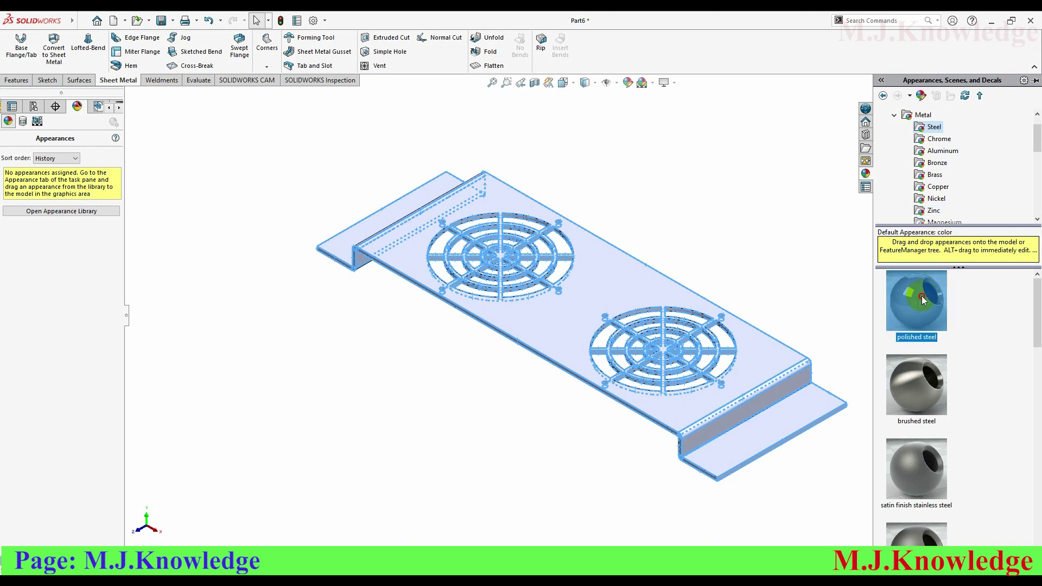
left_click(246, 221)
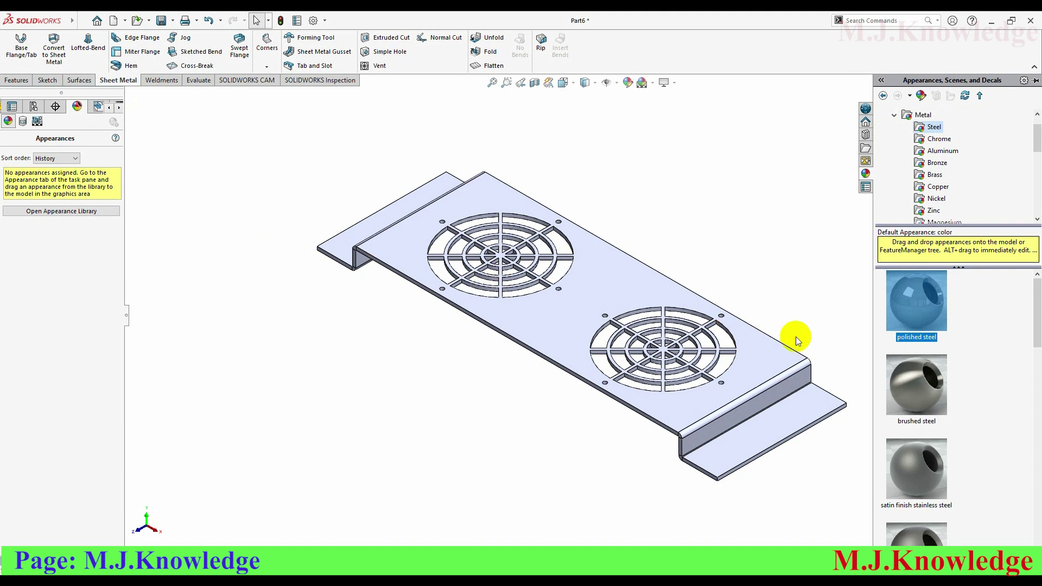
left_click_drag(907, 301, 748, 353)
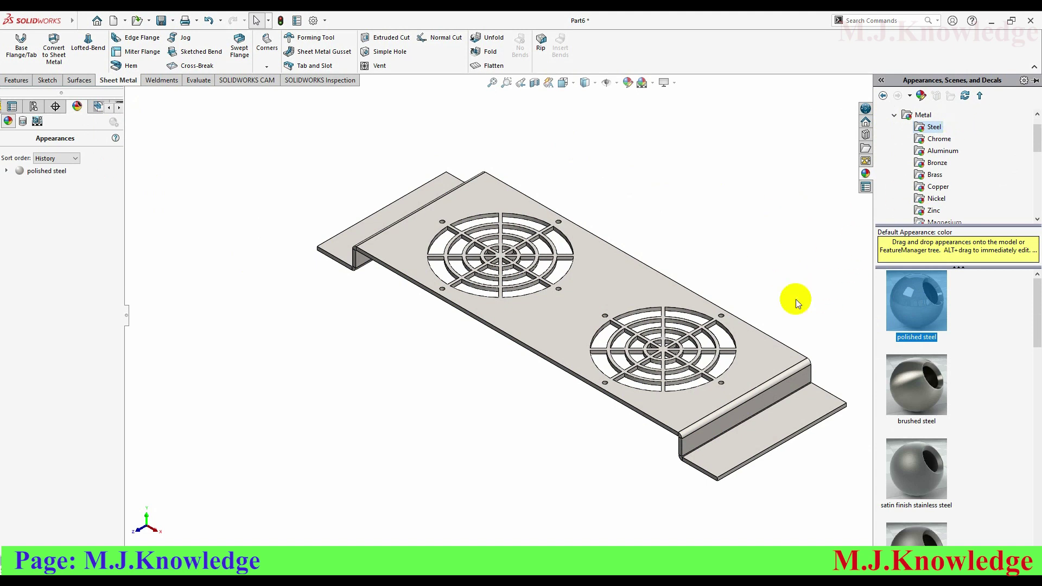
left_click(795, 255)
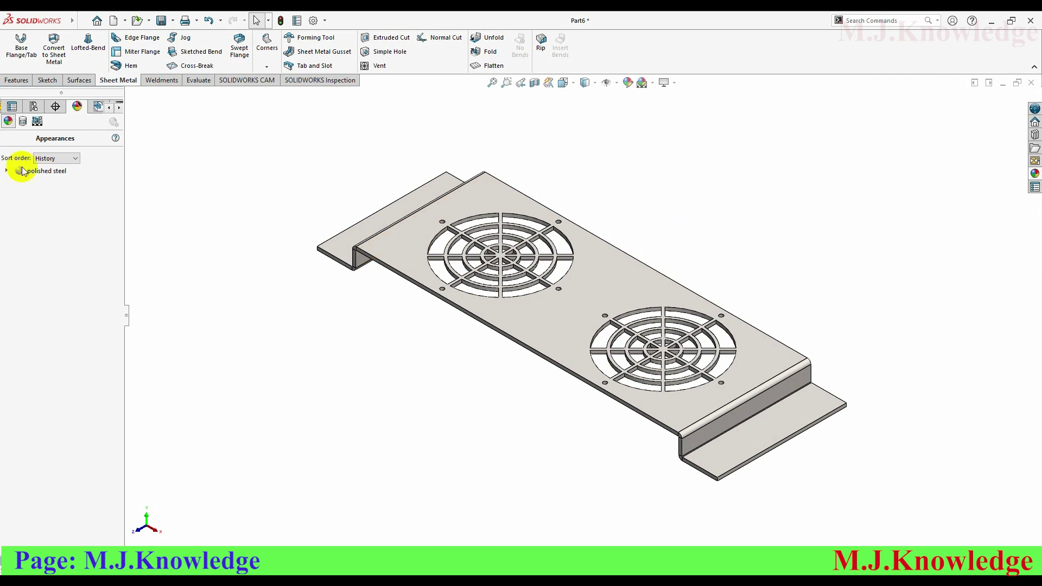
Edit the polished steel appearance to a light orange-peach colour, RGB 252, 188, 132
mouse_move(45, 171)
right_click(38, 175)
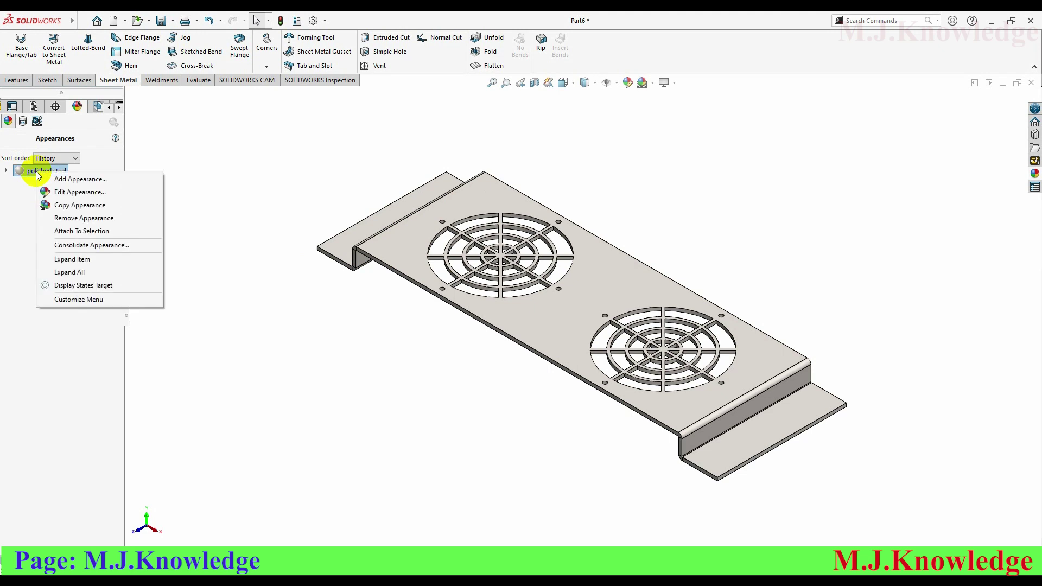
left_click(253, 158)
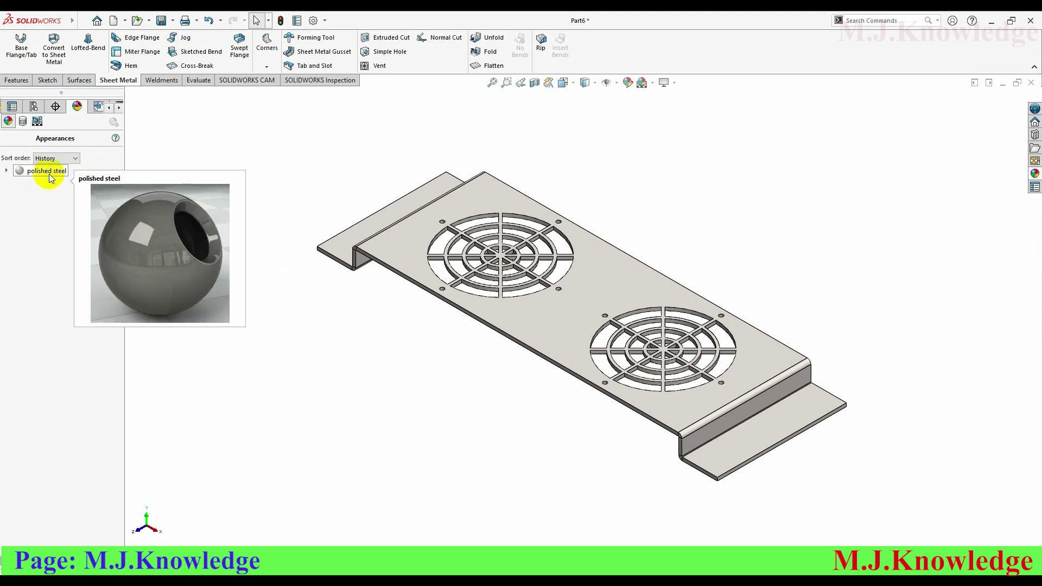
mouse_move(46, 170)
right_click(46, 173)
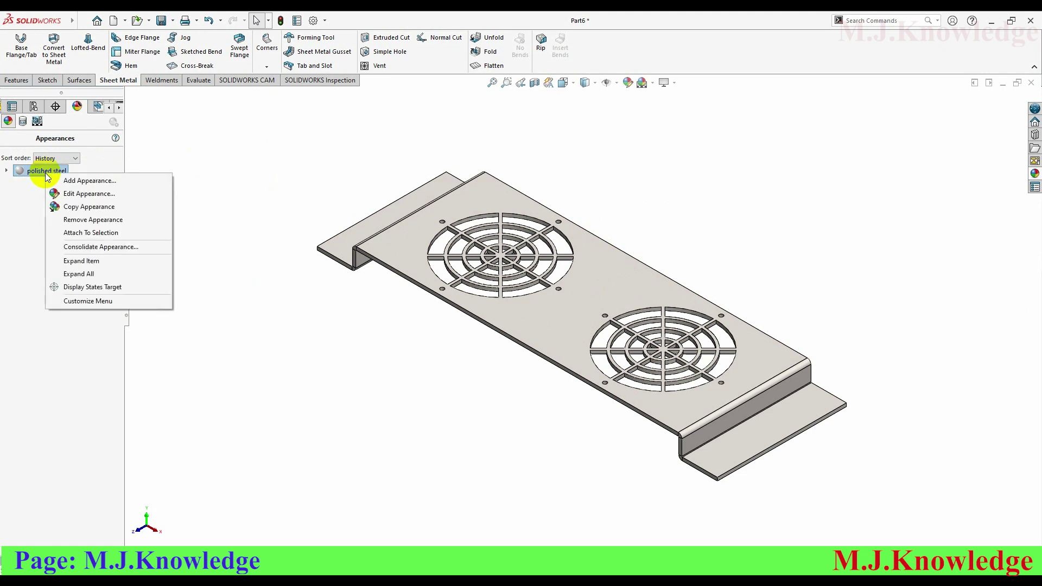
left_click(77, 197)
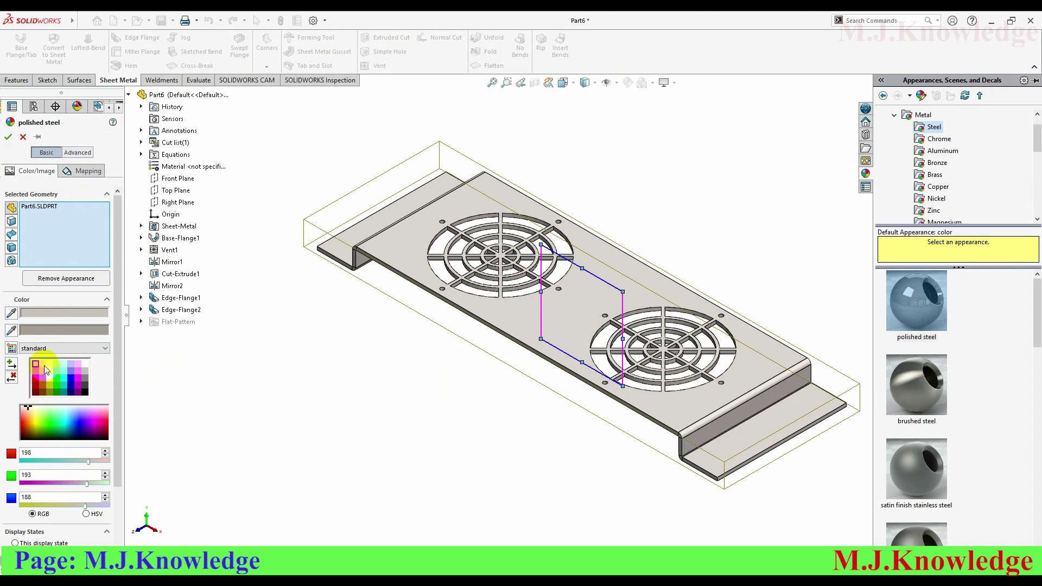
left_click(43, 372)
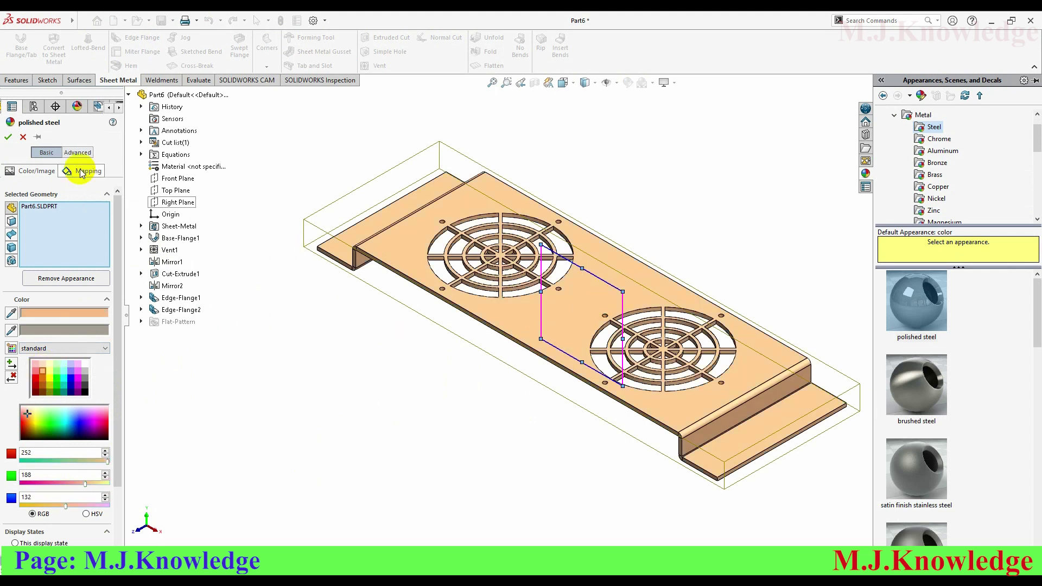
left_click(8, 137)
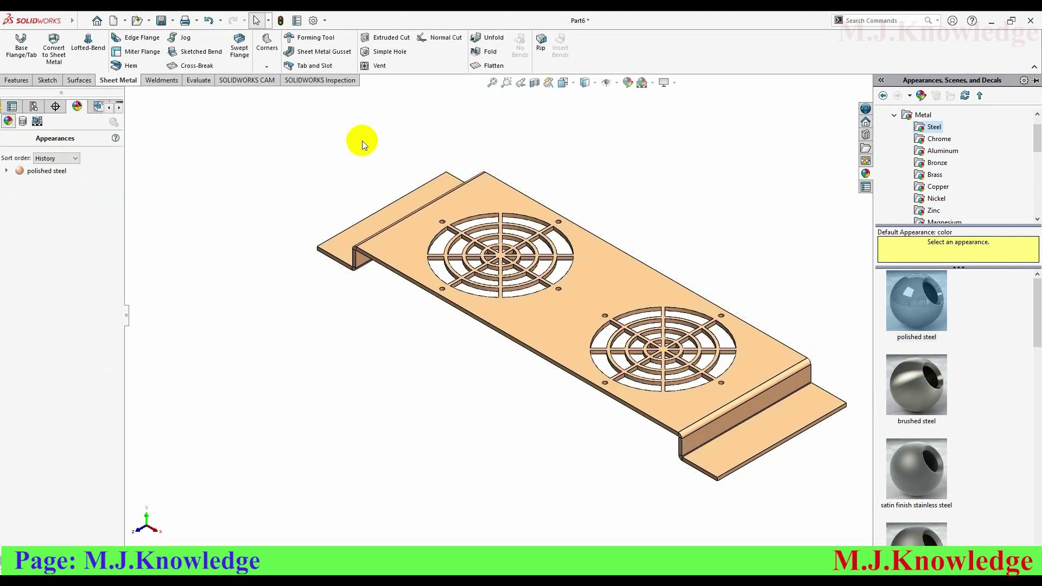
Close the appearance pane, inspect the orange plate edge-on, then return to isometric view
left_click(362, 141)
scroll(597, 418, "down", 1)
scroll(593, 421, "up", 1)
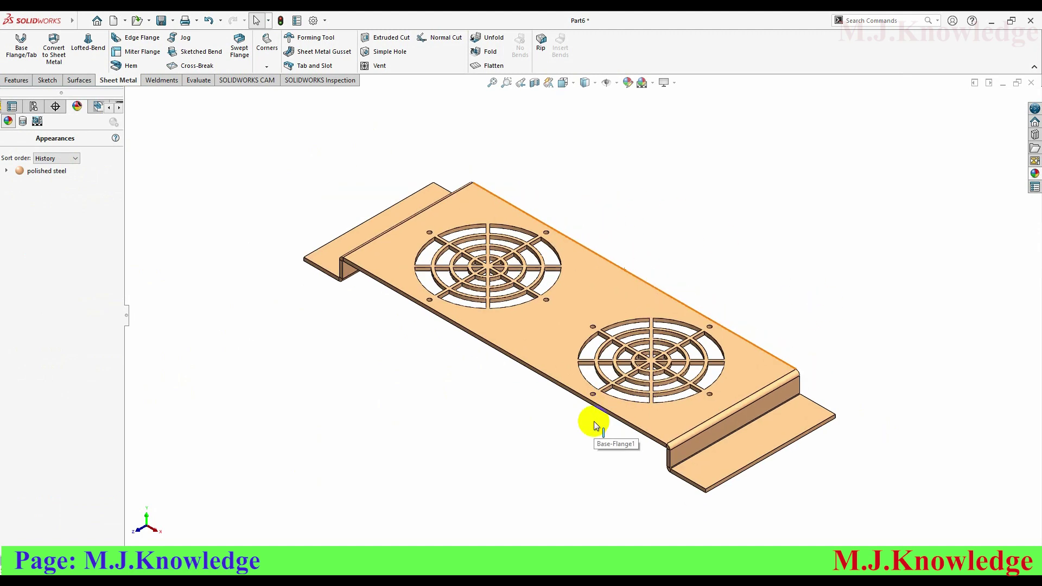
scroll(542, 336, "down", 1)
mouse_move(681, 202)
middle_mouse_down()
mouse_move(767, 188)
mouse_move(790, 242)
mouse_move(756, 337)
mouse_move(779, 469)
mouse_move(794, 418)
mouse_move(711, 214)
mouse_move(653, 207)
mouse_move(711, 215)
mouse_move(678, 216)
middle_mouse_up()
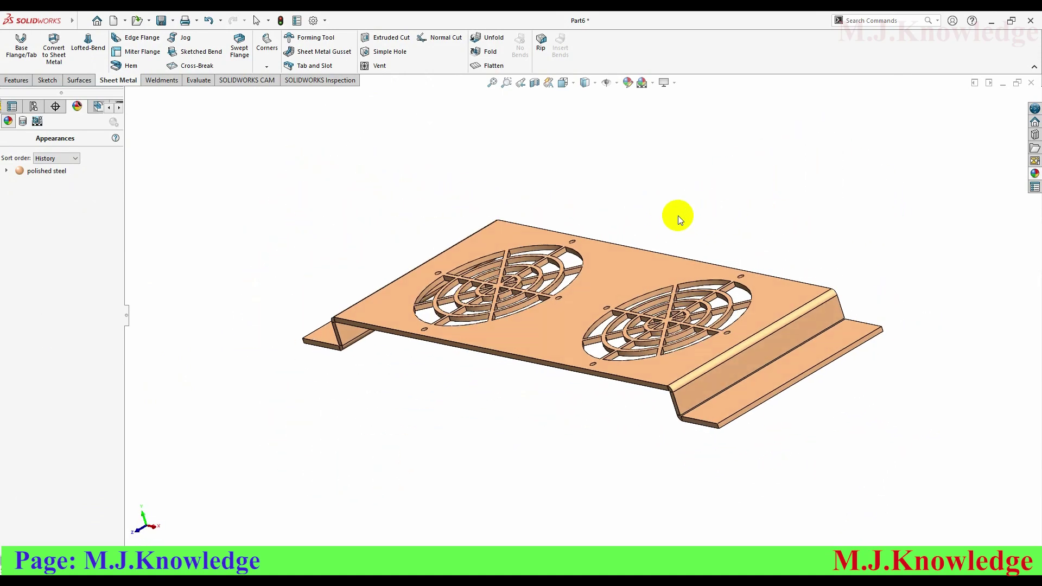
key("ctrl+7")
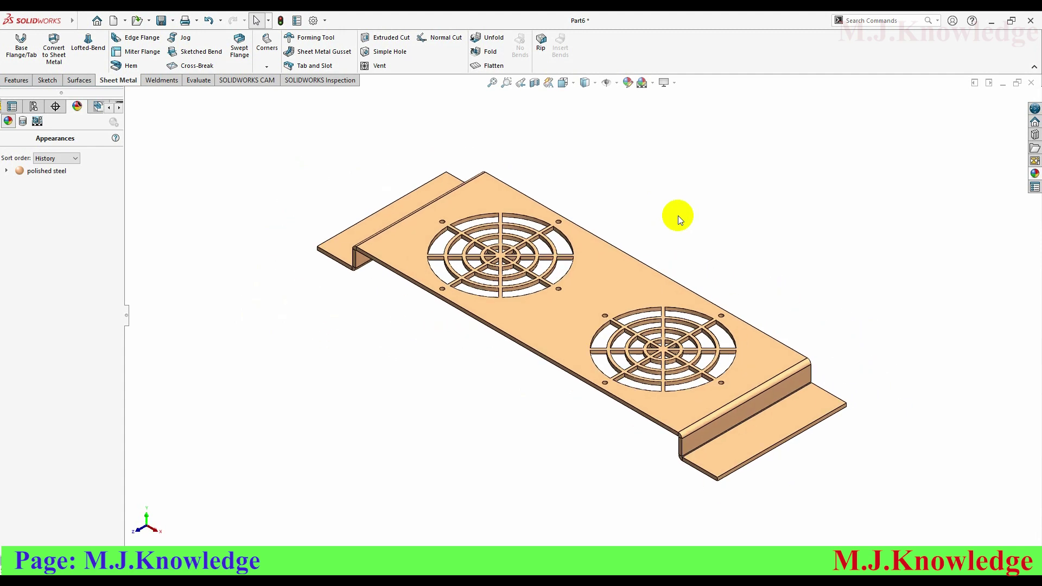